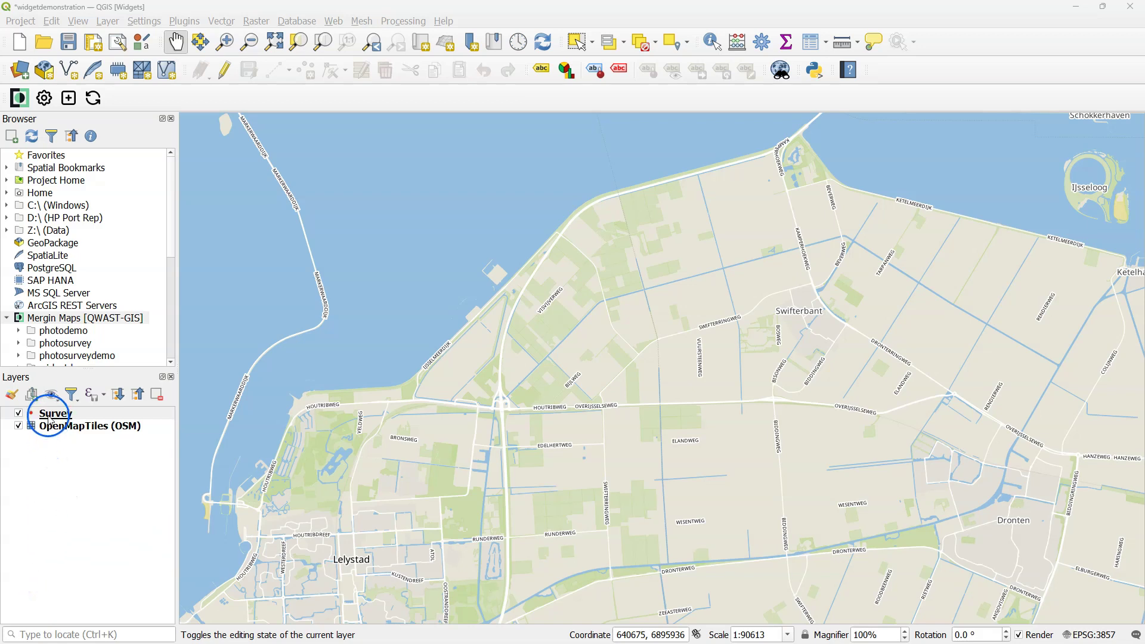
# - Open the Survey layer's Properties and scroll through its twelve listed fields
pyautogui.rightClick(50, 416)
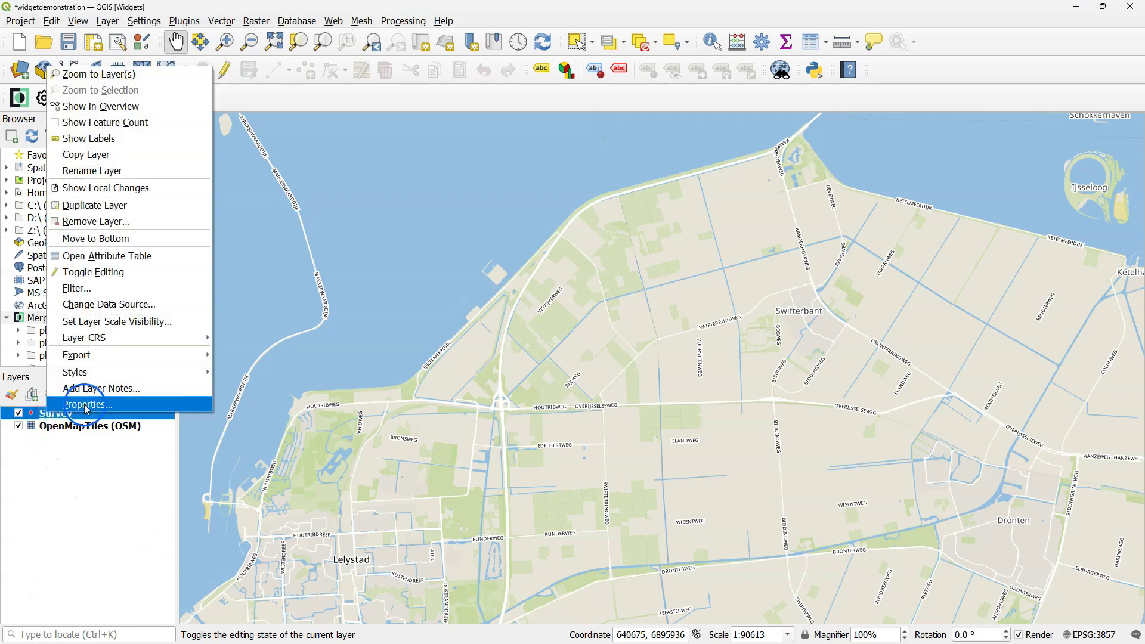
pyautogui.click(83, 405)
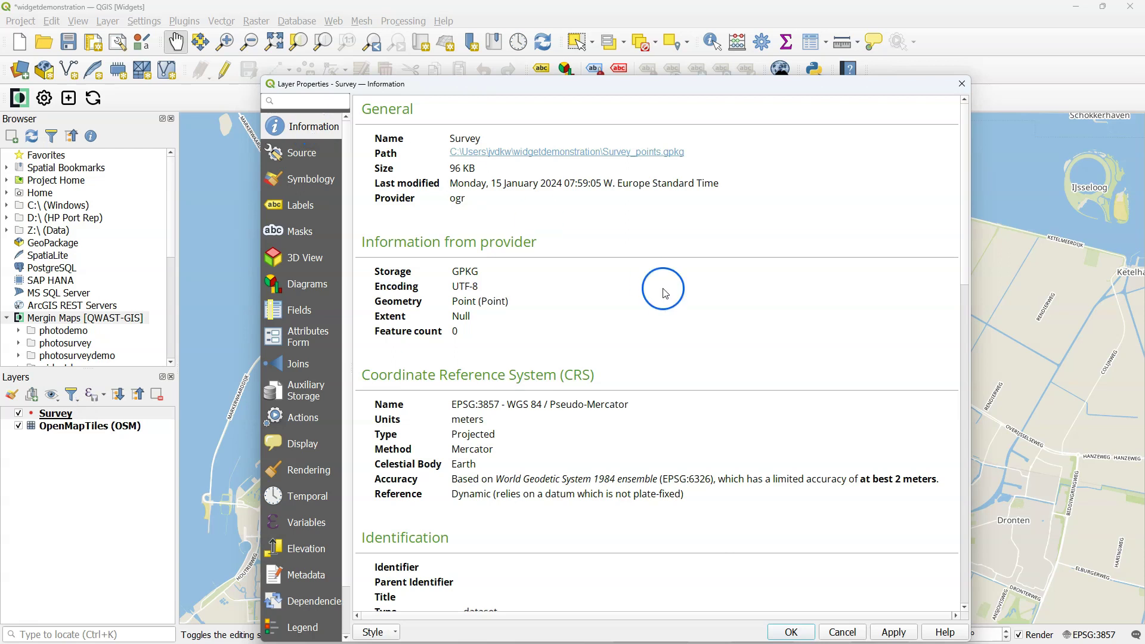
pyautogui.scroll(-9, 537, 238)
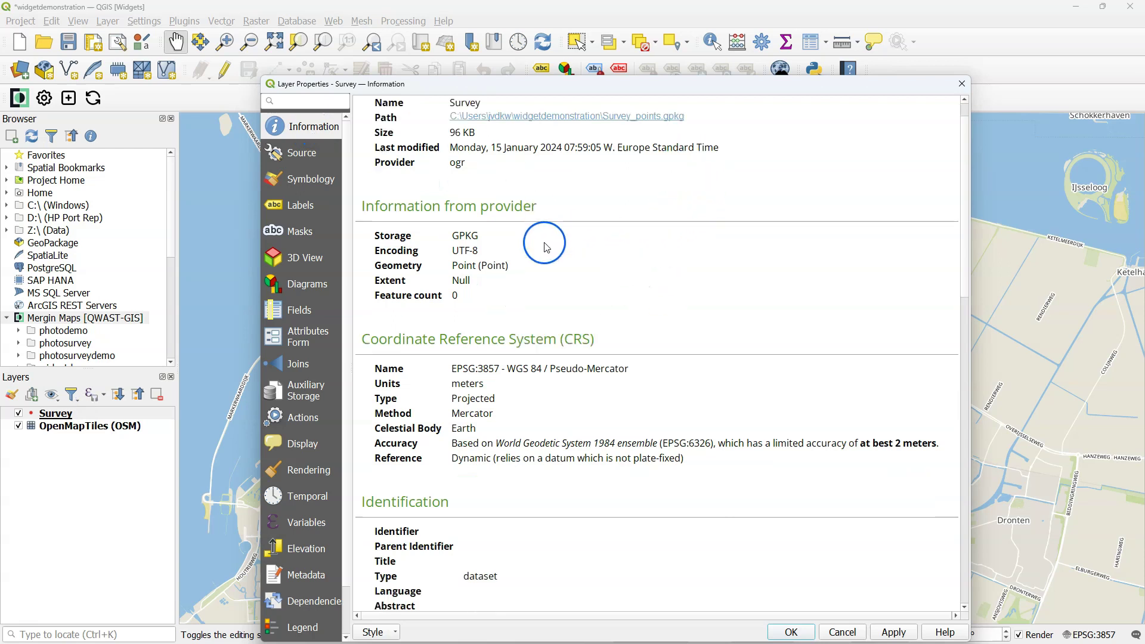
pyautogui.scroll(-6, 533, 324)
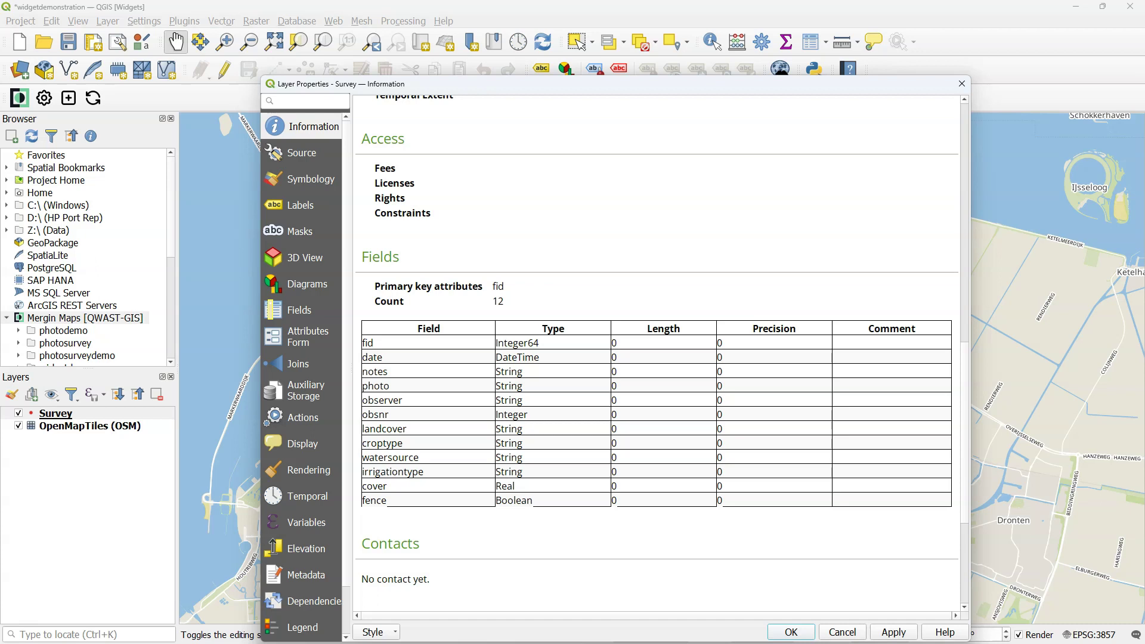
# - Switch the Survey attributes form to the Drag and Drop Designer
pyautogui.click(295, 338)
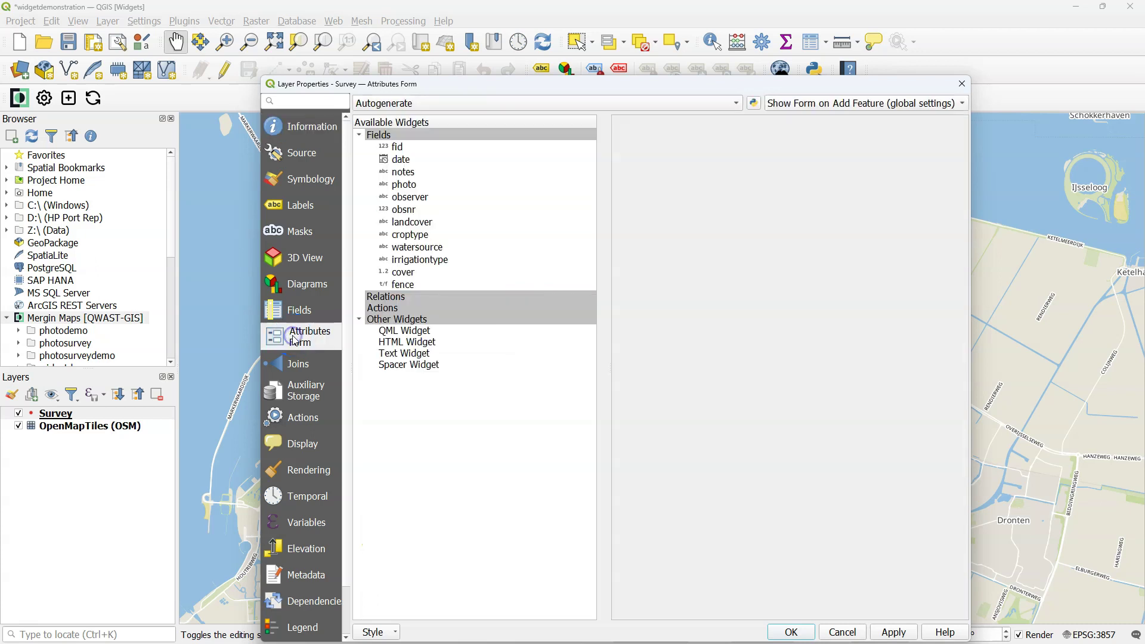
pyautogui.click(470, 434)
pyautogui.click(440, 105)
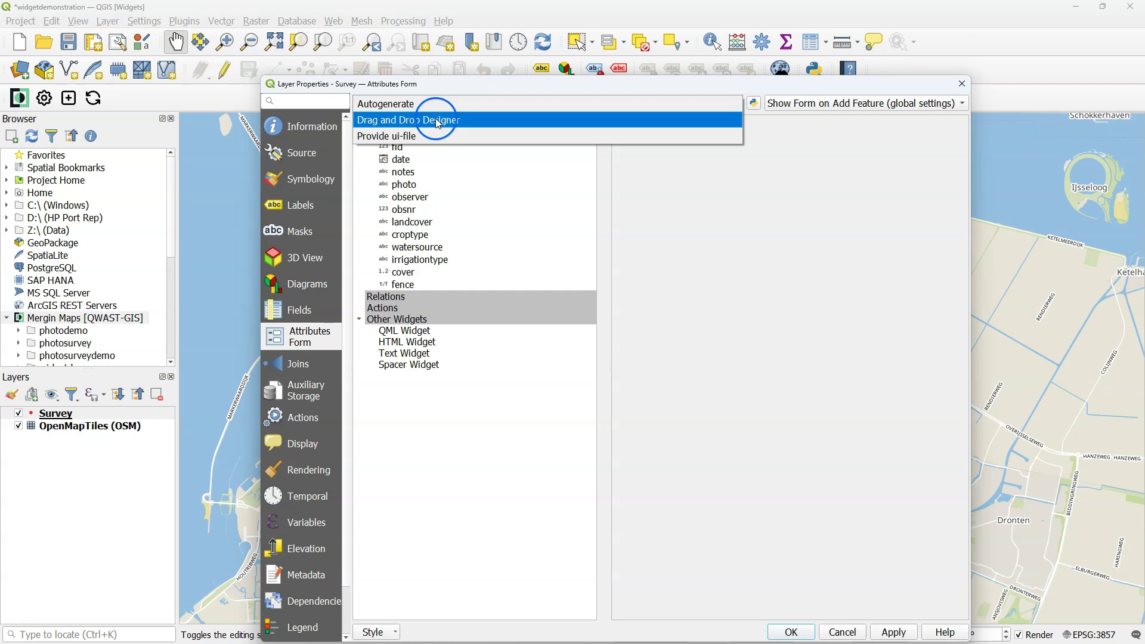
pyautogui.click(439, 120)
pyautogui.moveTo(440, 90); pyautogui.dragTo(439, 53)
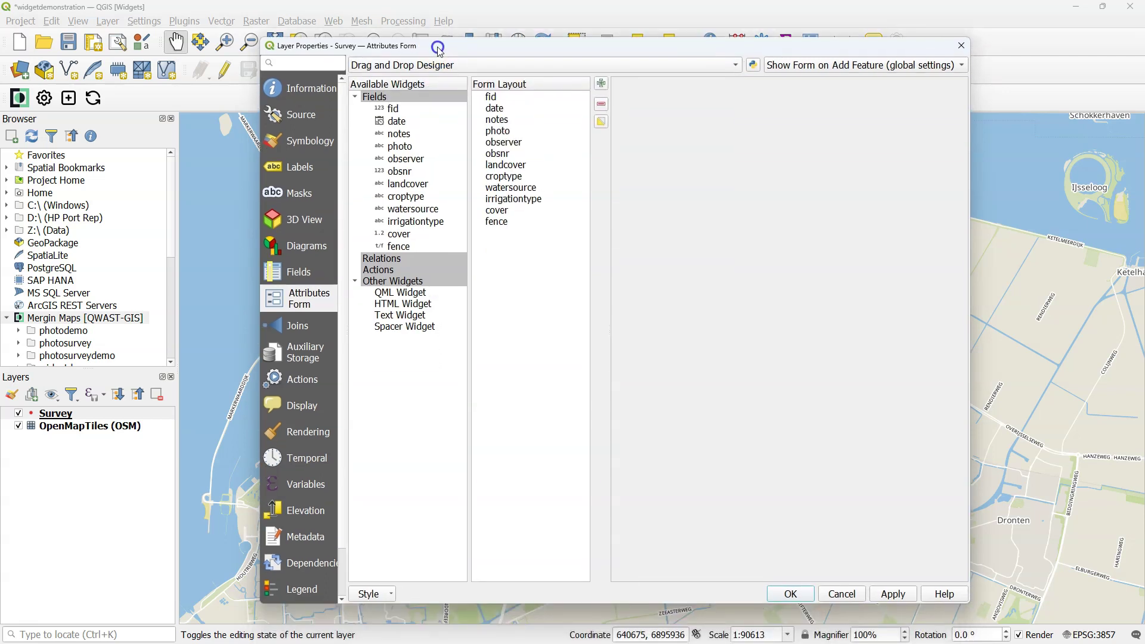
# - Remove fid from the form layout and move obsnr, then observer, to the top
pyautogui.click(497, 98)
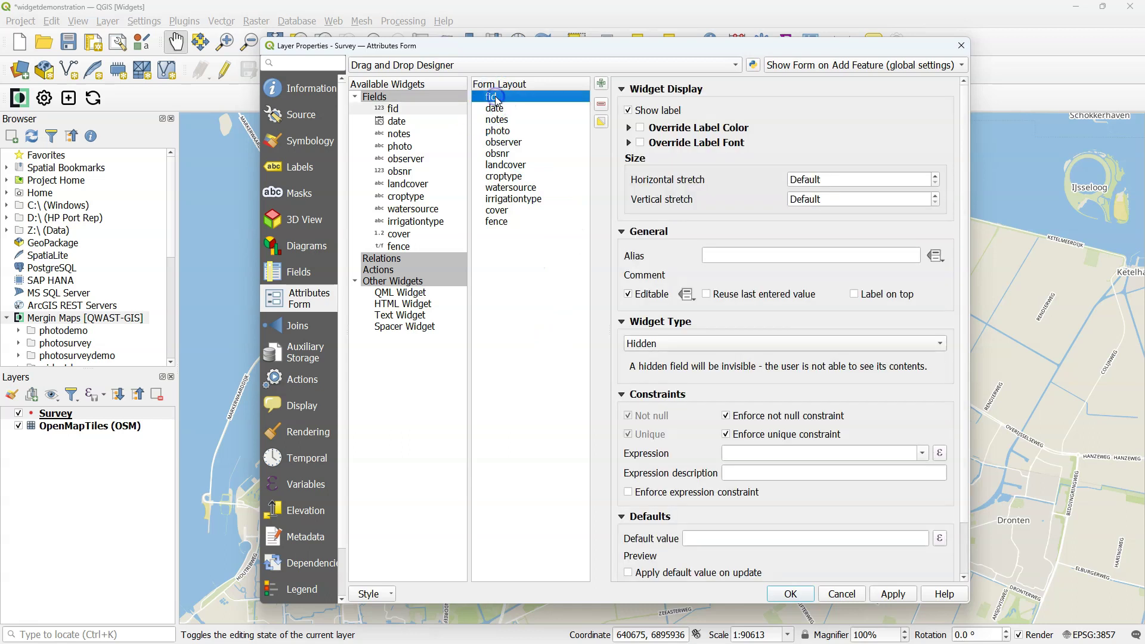
pyautogui.click(600, 105)
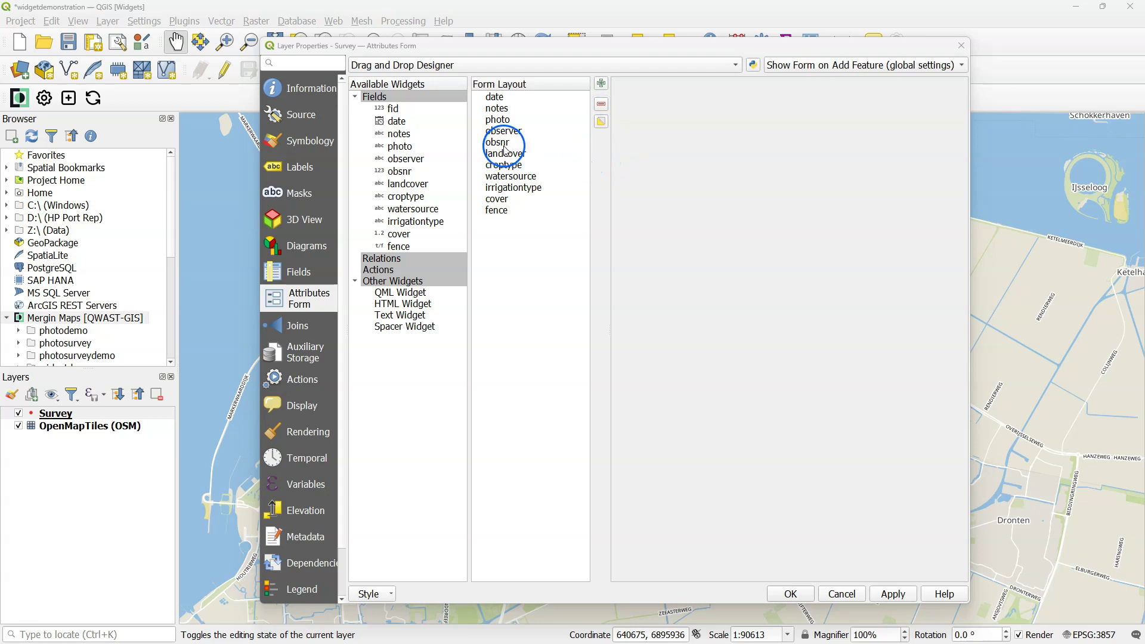
pyautogui.moveTo(504, 146); pyautogui.dragTo(516, 93)
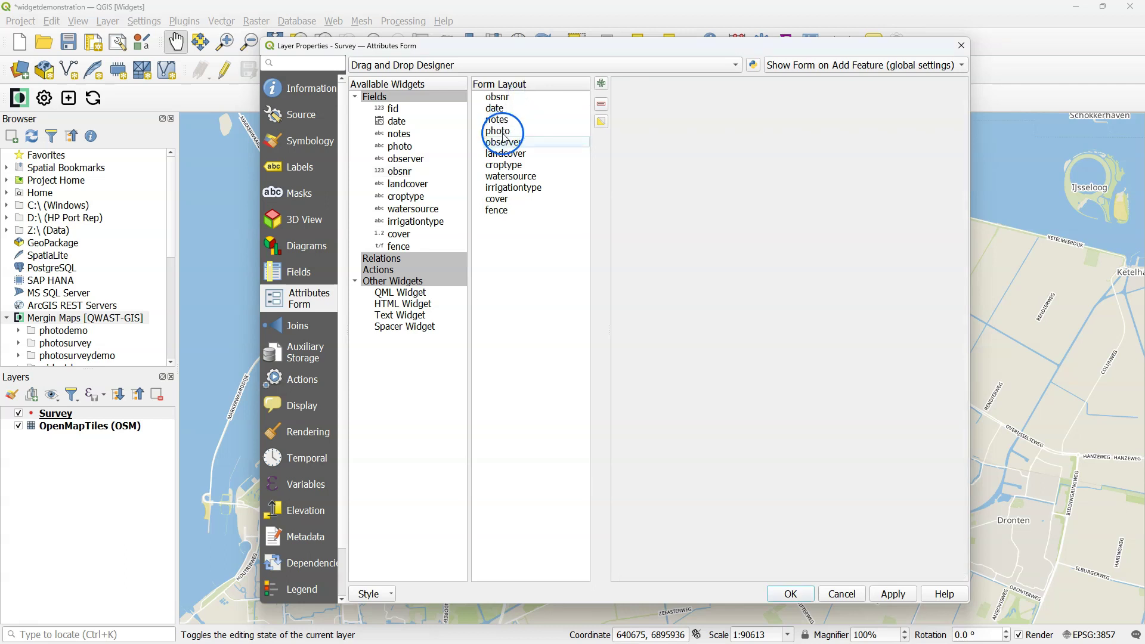
pyautogui.moveTo(504, 142)
pyautogui.mouseDown()
pyautogui.moveTo(526, 116)
pyautogui.moveTo(517, 105)
pyautogui.moveTo(510, 125)
pyautogui.mouseUp()
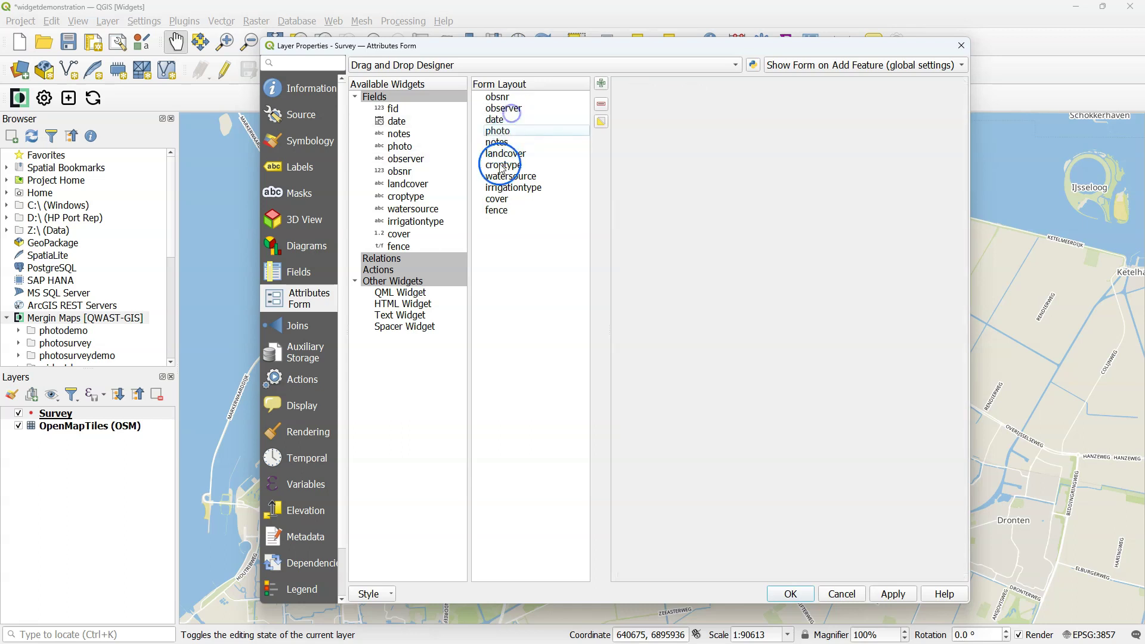
pyautogui.click(508, 98)
# - Add a tab container named Info and move it to the top of the form
pyautogui.click(601, 84)
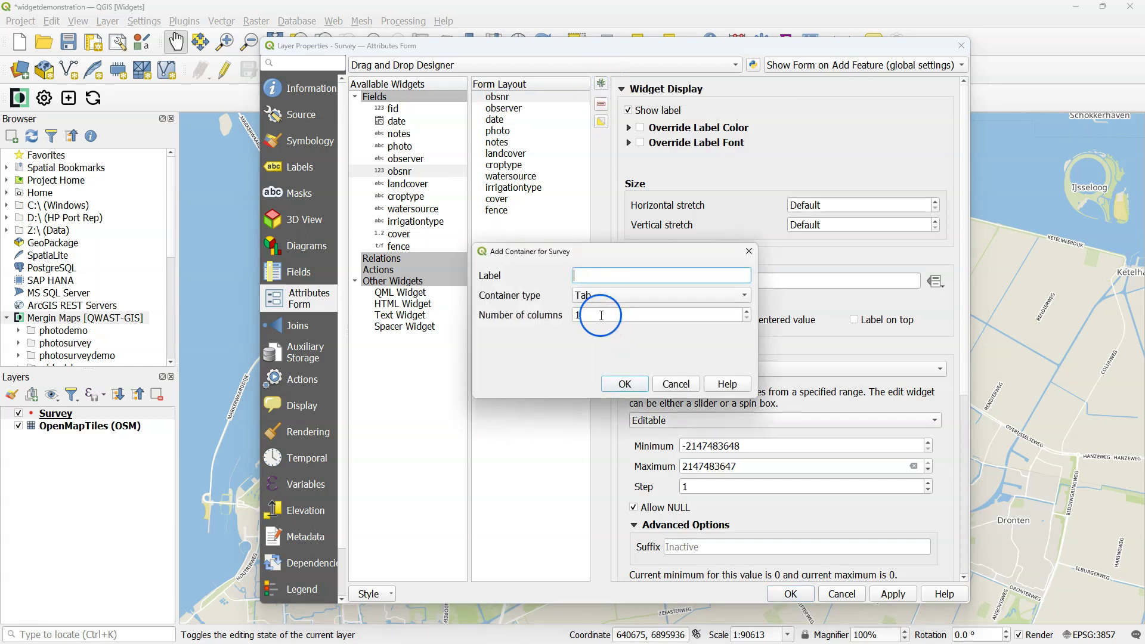
pyautogui.click(600, 279)
pyautogui.click(599, 275)
pyautogui.write('Info')
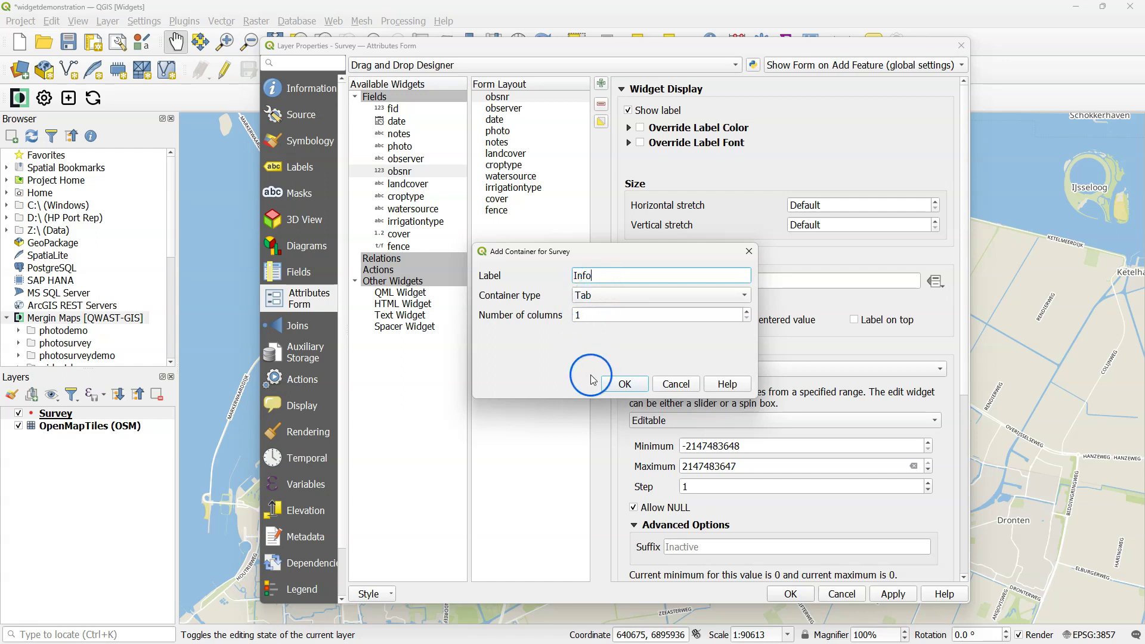
pyautogui.click(634, 390)
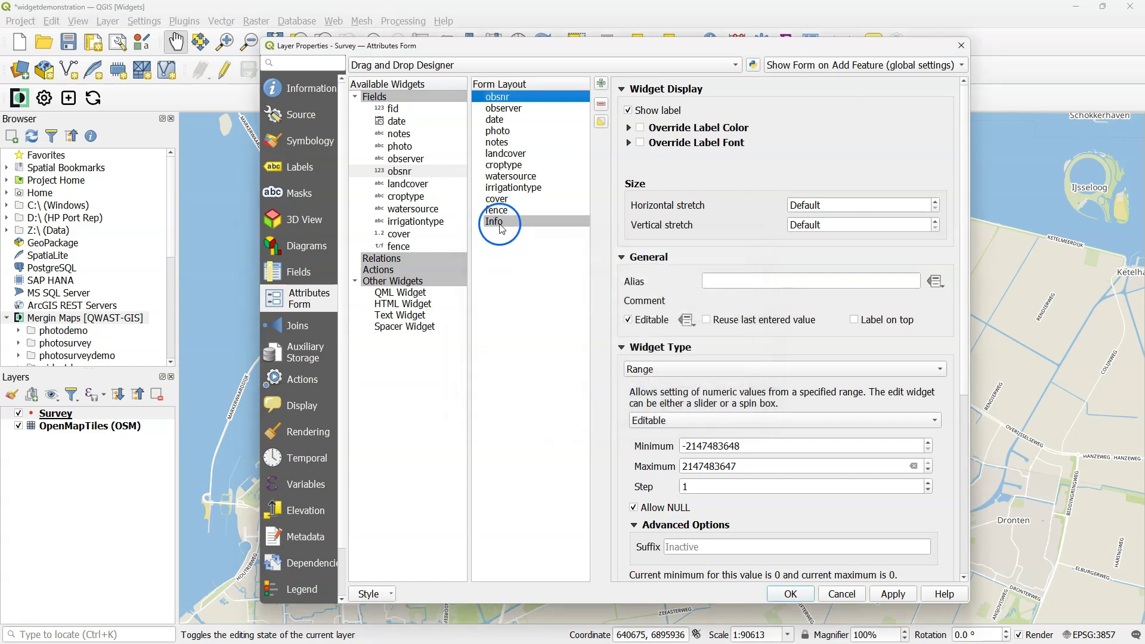
pyautogui.moveTo(504, 220); pyautogui.dragTo(501, 96)
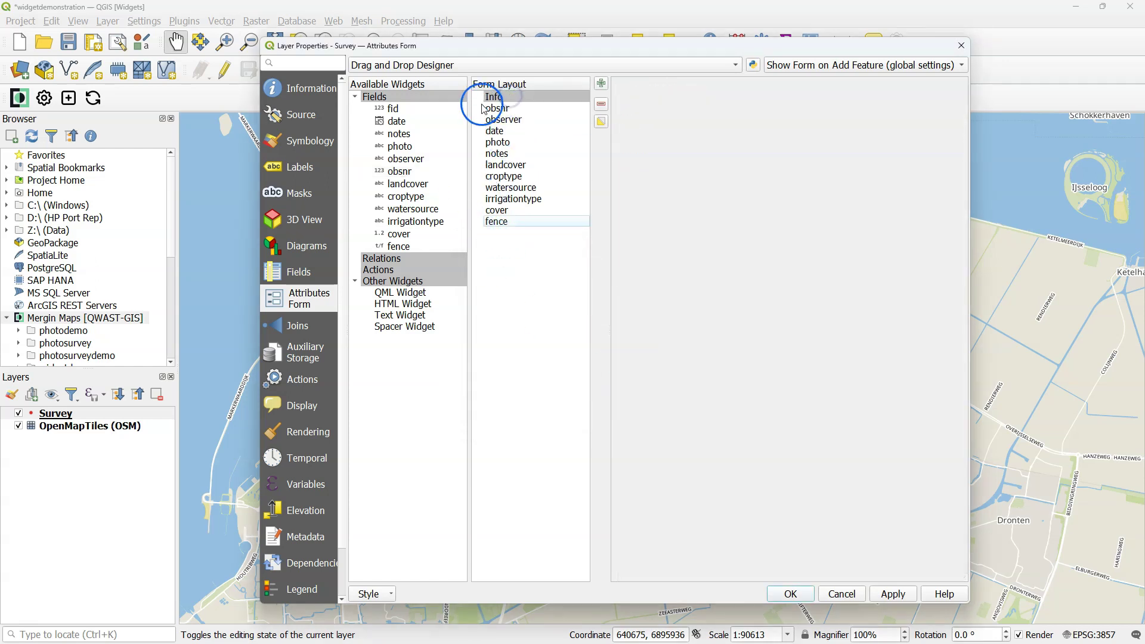
# - Add a Landcover tab container and place it just above the landcover field
pyautogui.click(601, 83)
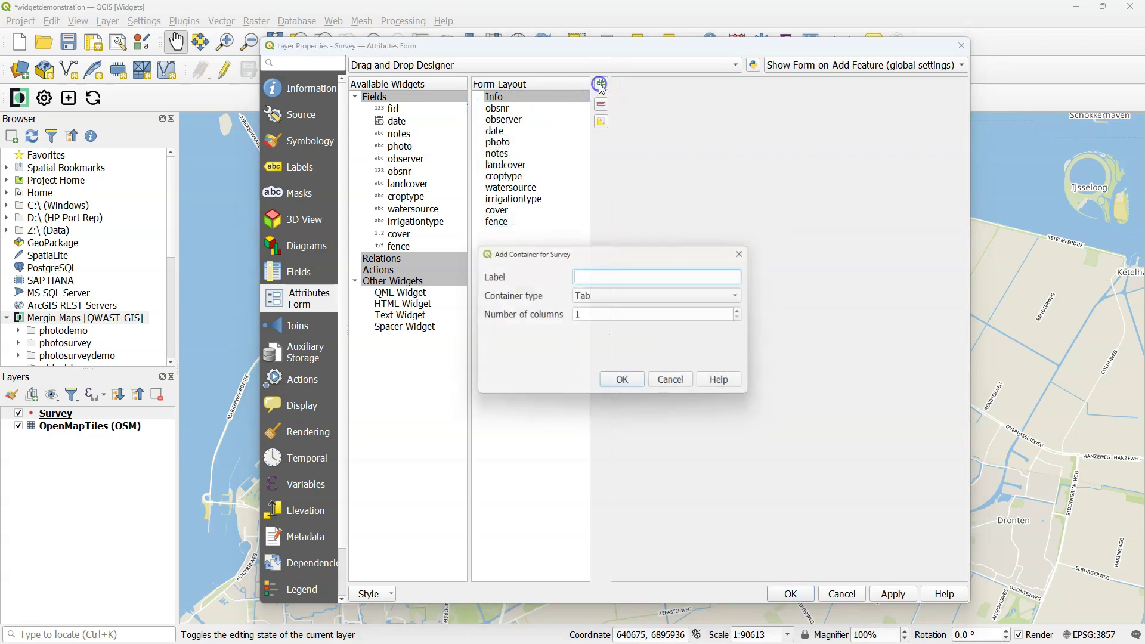
pyautogui.click(623, 275)
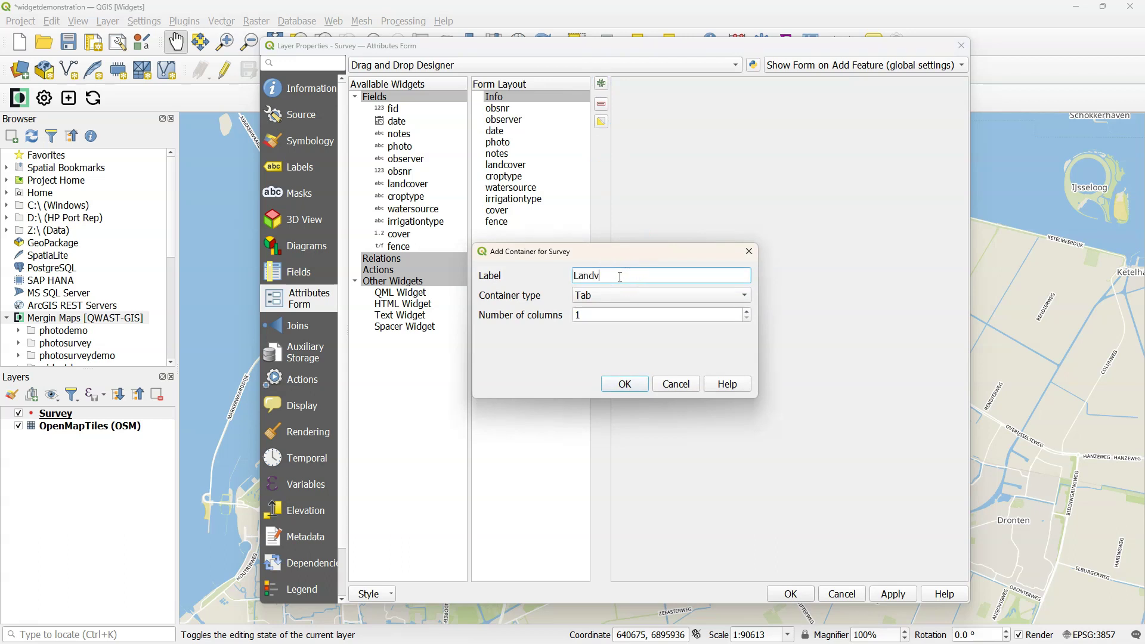
pyautogui.click(620, 385)
pyautogui.click(526, 233)
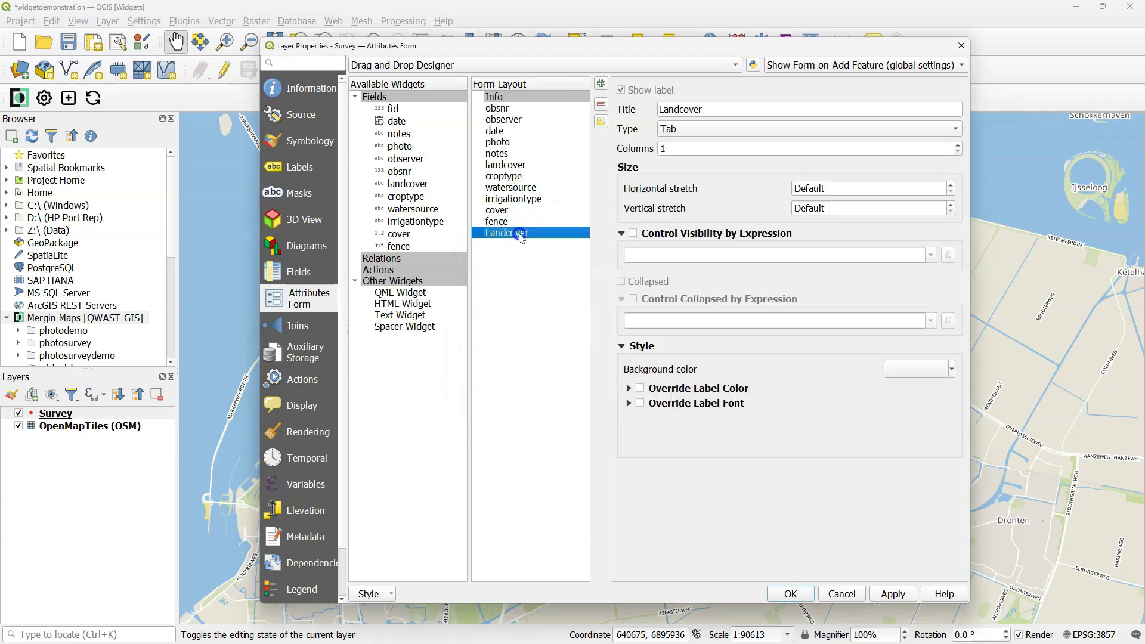
pyautogui.moveTo(527, 236); pyautogui.dragTo(534, 162)
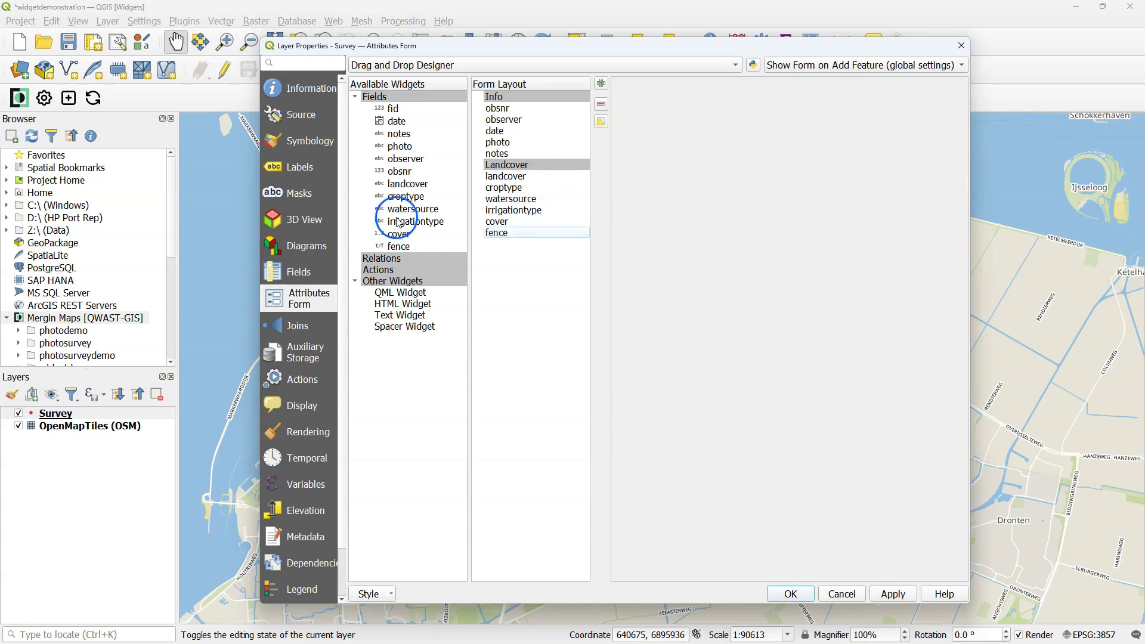
# - Alias obsnr 'Observation number' and keep its Range widget with minimum 1
pyautogui.click(501, 109)
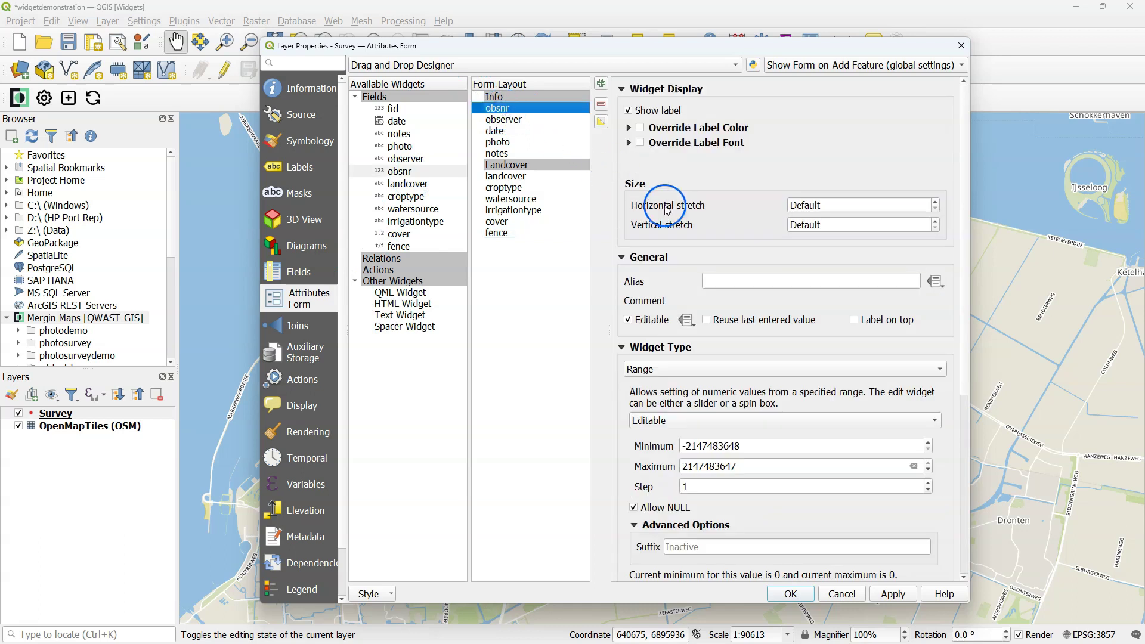
pyautogui.click(739, 282)
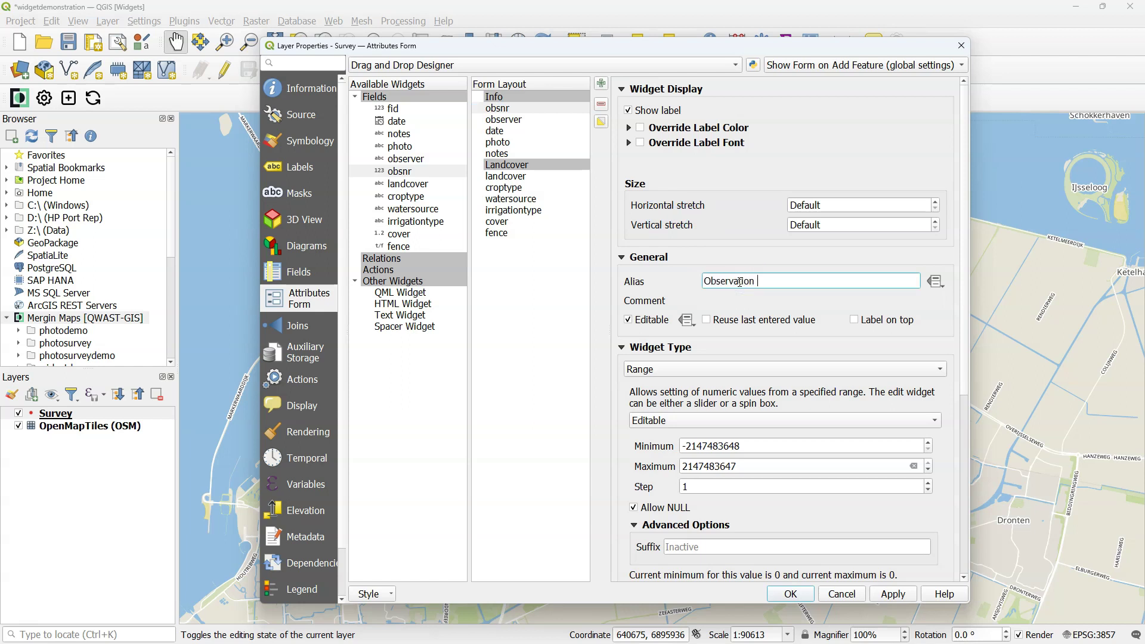
pyautogui.write('Observation number')
pyautogui.click(690, 371)
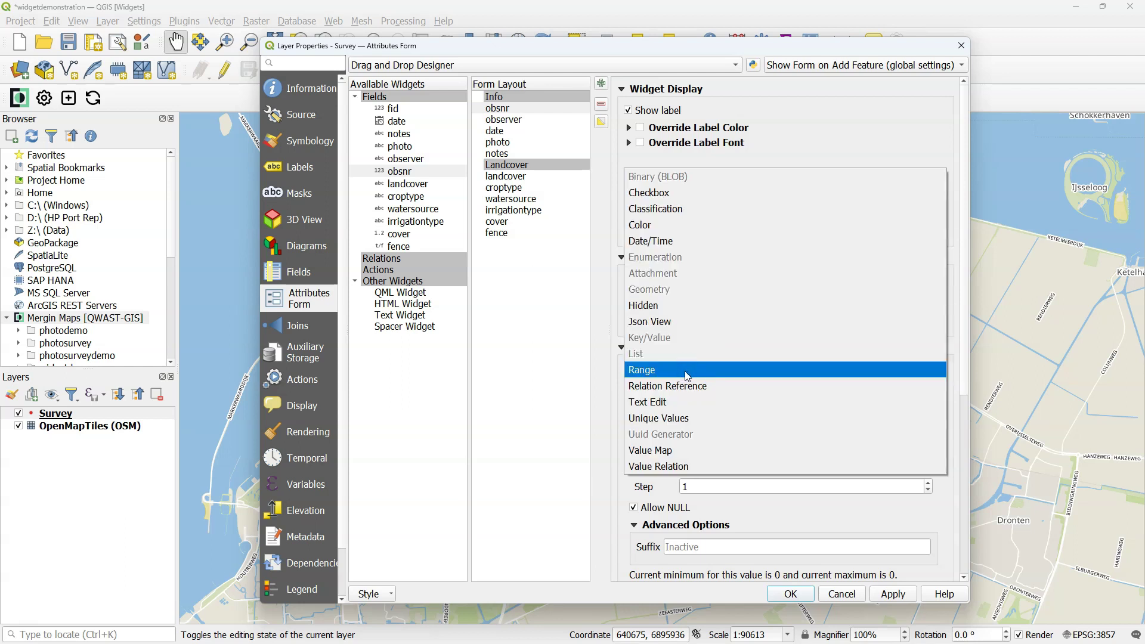
pyautogui.click(689, 371)
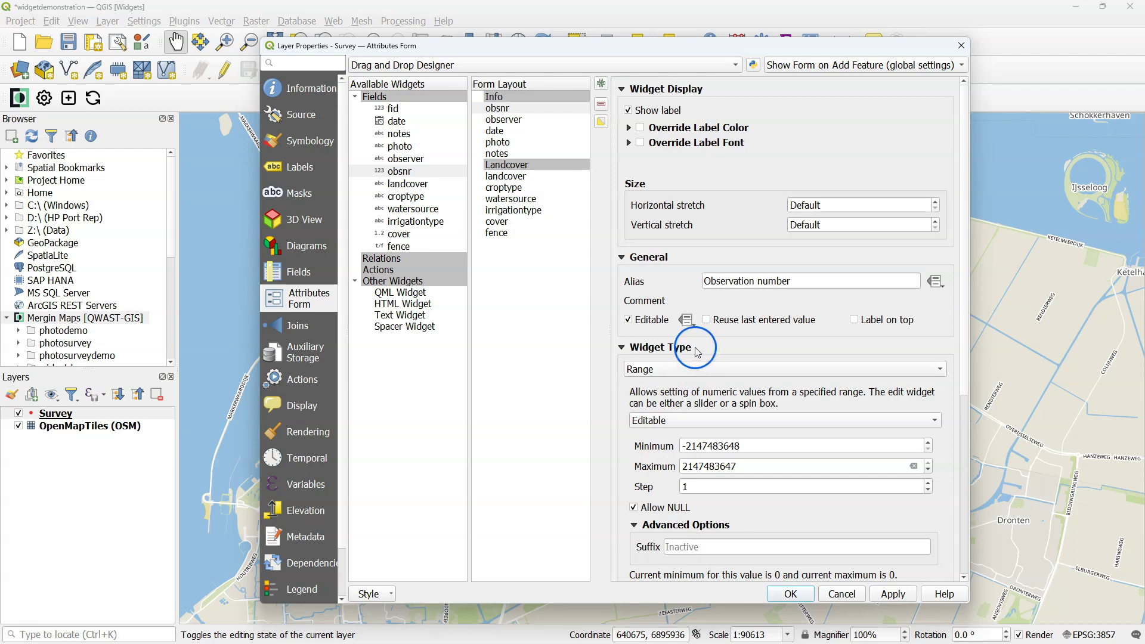
pyautogui.moveTo(964, 375); pyautogui.dragTo(943, 478)
pyautogui.moveTo(757, 268); pyautogui.dragTo(554, 271)
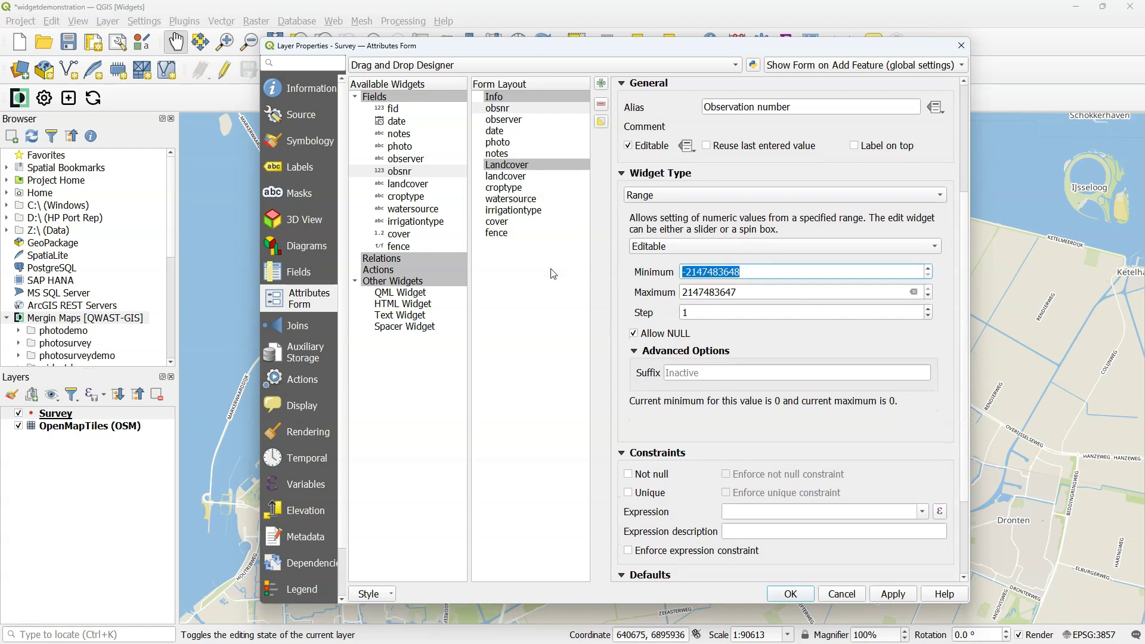
pyautogui.write('1')
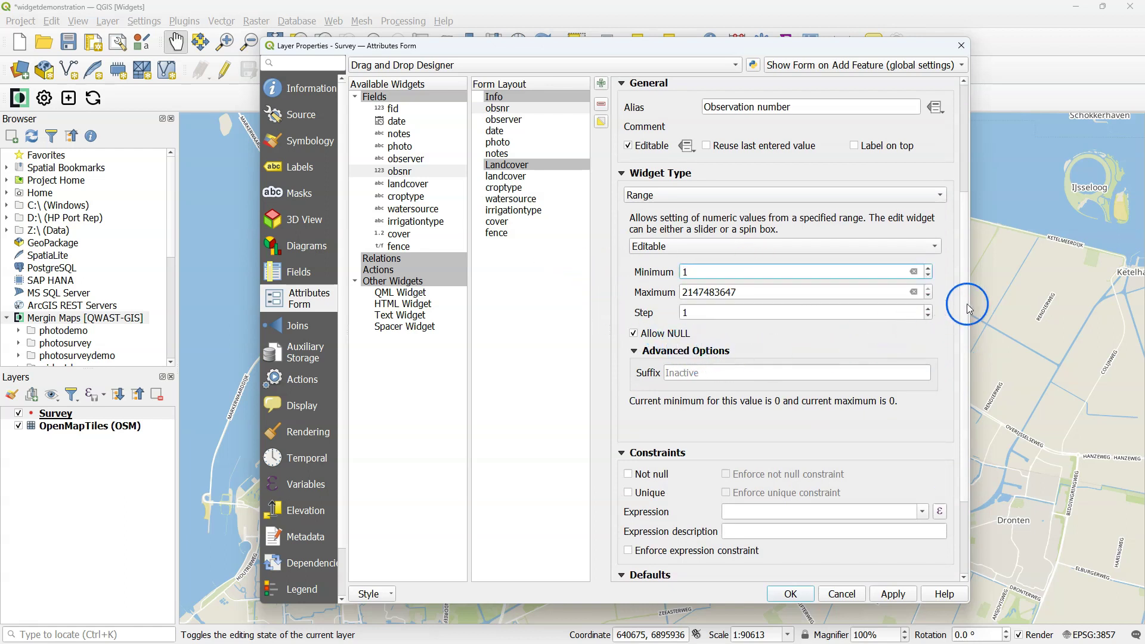
# - Make obsnr not null and unique, enforcing both constraints
pyautogui.scroll(-2, 957, 322)
pyautogui.scroll(-1, 953, 346)
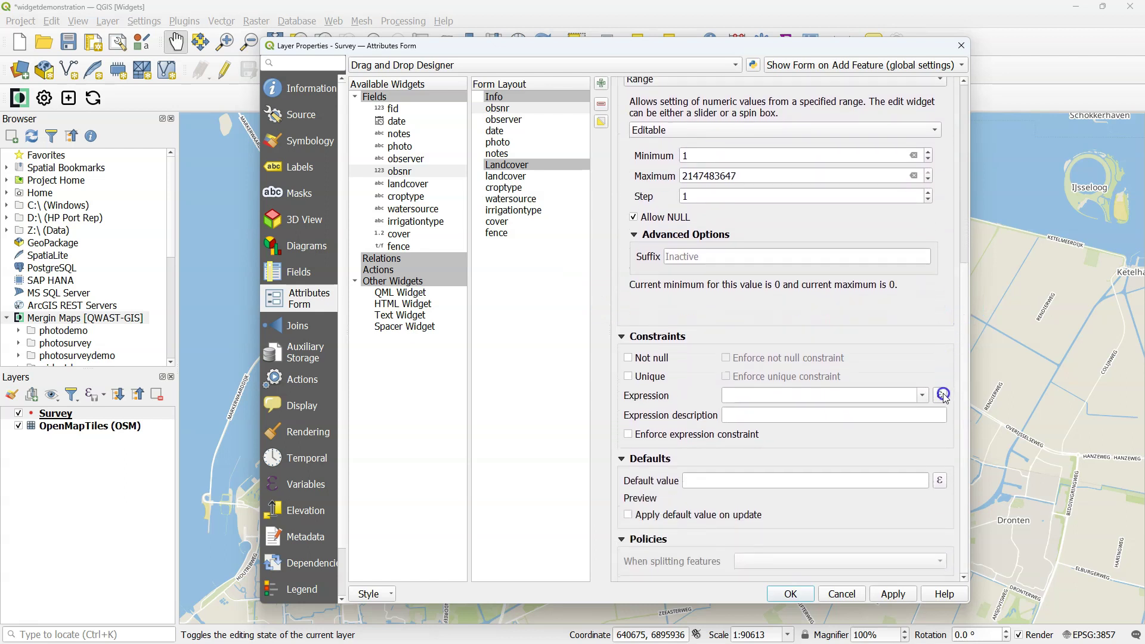
pyautogui.click(629, 359)
pyautogui.click(726, 358)
pyautogui.click(630, 378)
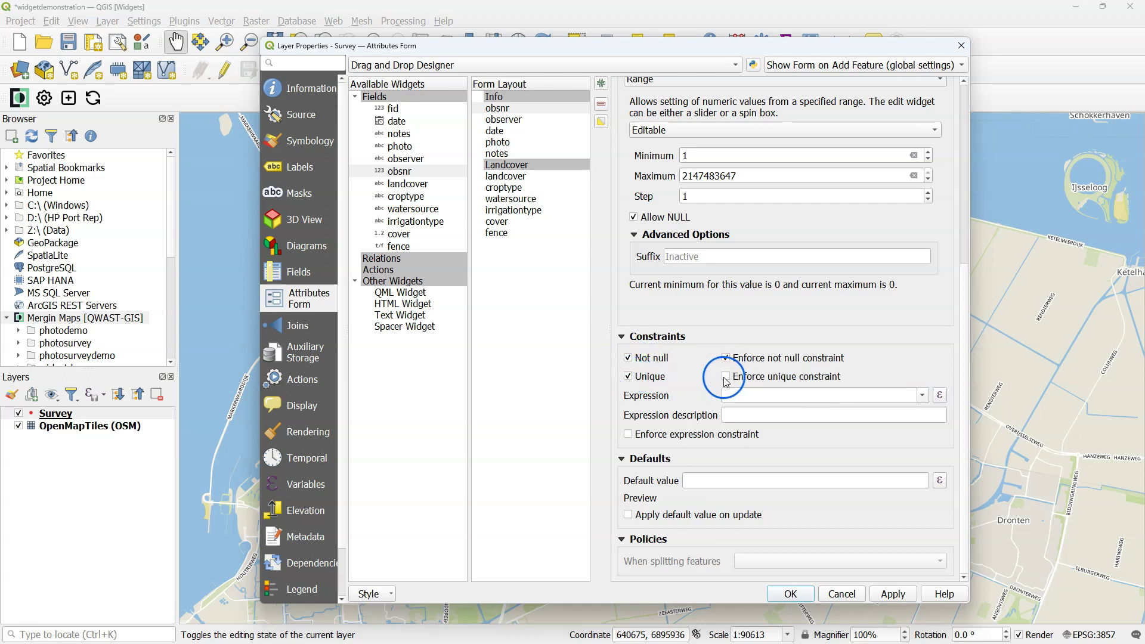
pyautogui.click(726, 378)
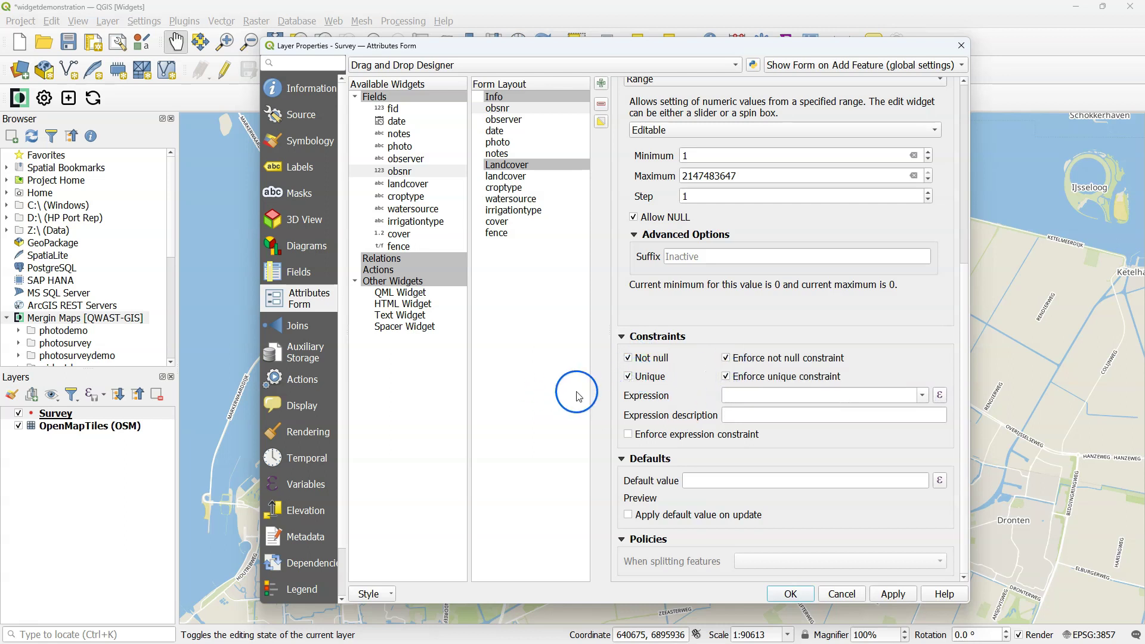
# - Add the constraint expression "obsnr" >= 1 with description 'Always 1 or larger'
pyautogui.click(744, 397)
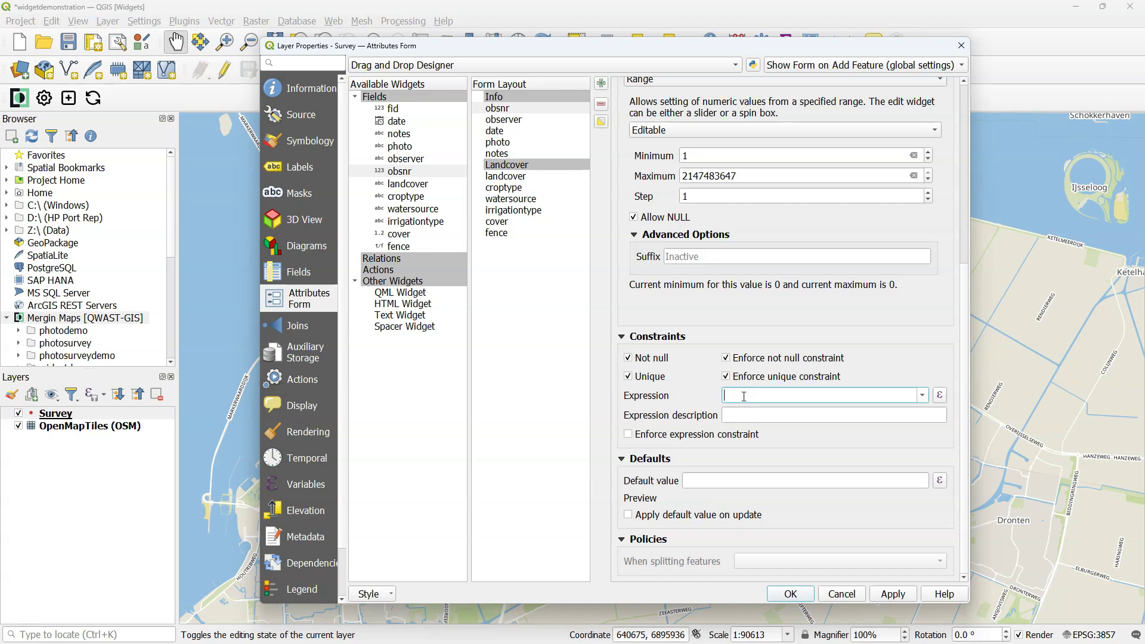
pyautogui.click(744, 400)
pyautogui.write('"obsnr" >= 1')
pyautogui.click(799, 414)
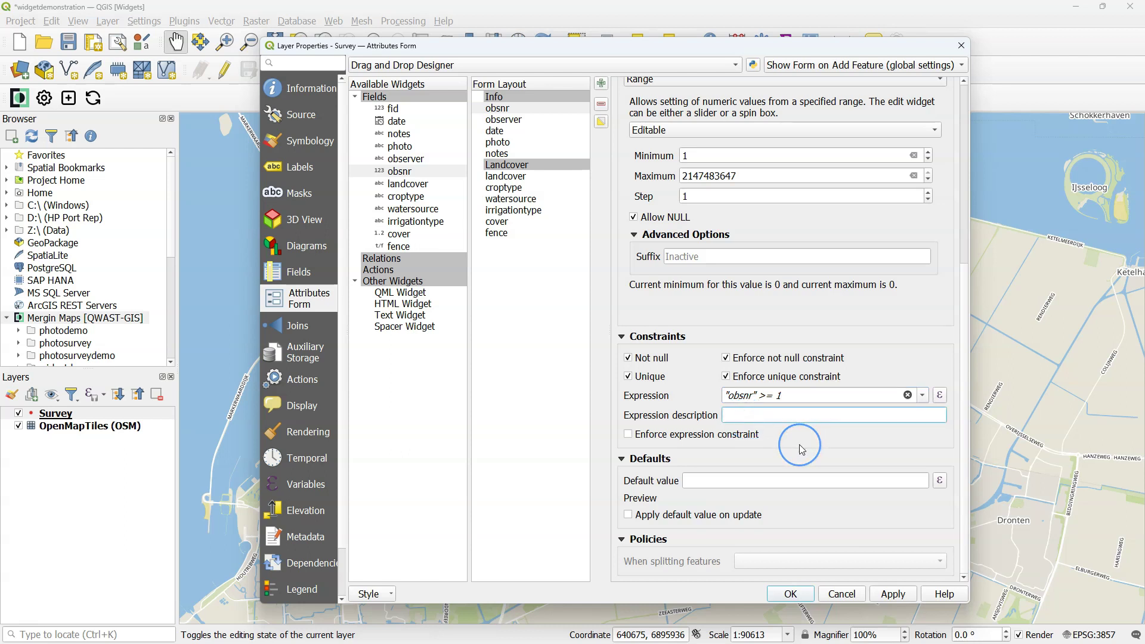
pyautogui.write('Always')
pyautogui.click(743, 382)
pyautogui.write('1 or larger')
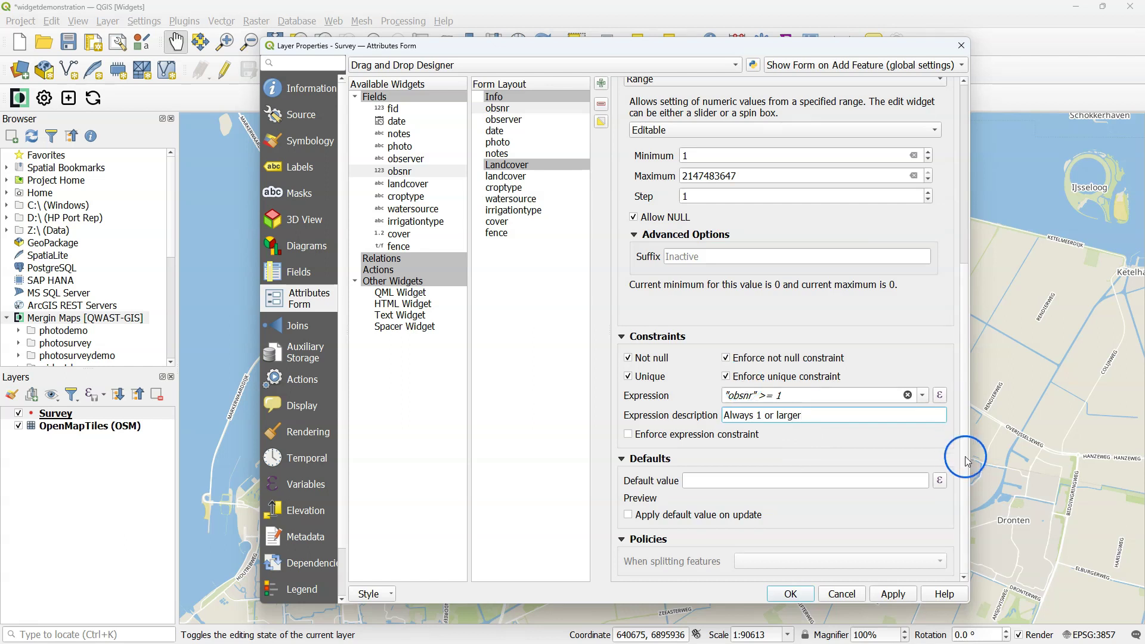
# - Apply the obsnr settings and give the observer field the alias Surveyor
pyautogui.click(893, 594)
pyautogui.click(510, 120)
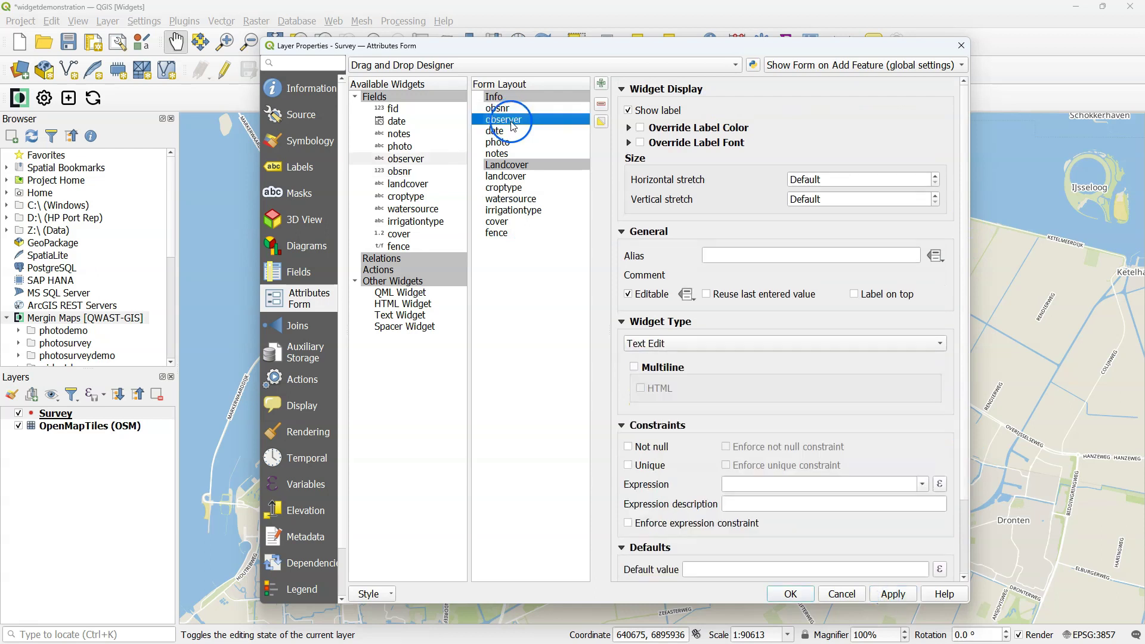
pyautogui.click(751, 257)
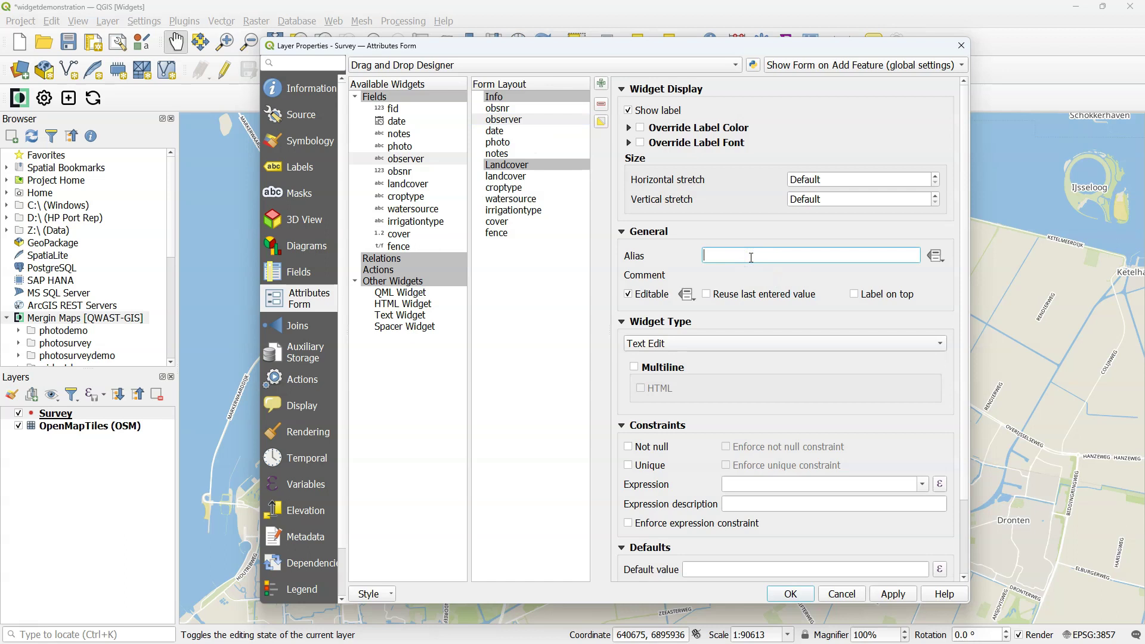
pyautogui.click(757, 261)
pyautogui.write('Surveyor')
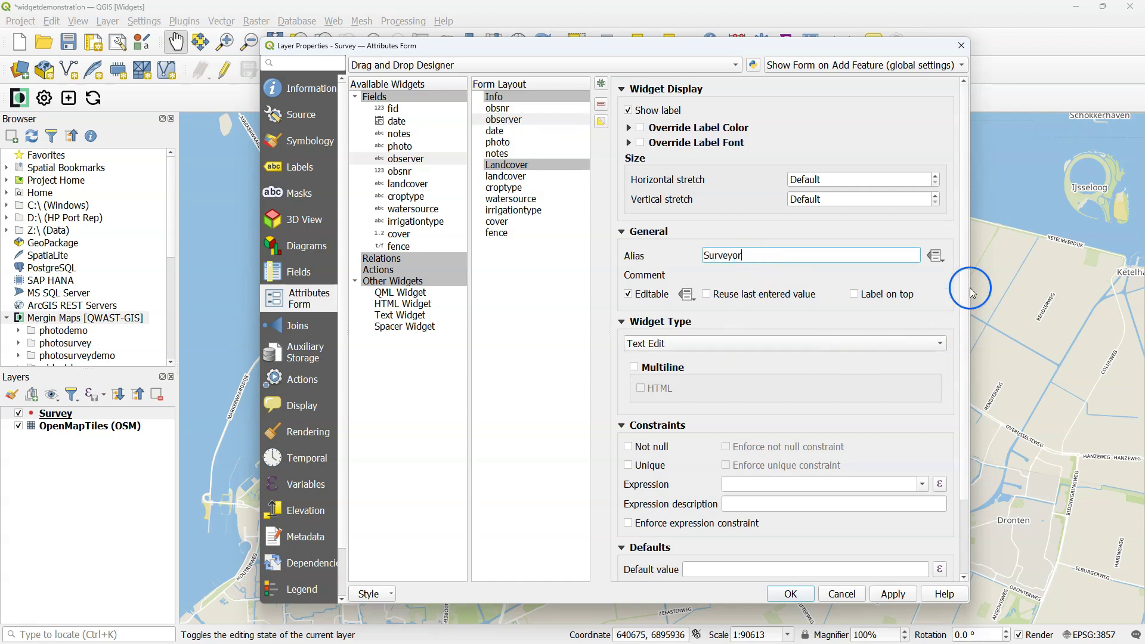
# - Make observer a required field with an enforced not-null constraint
pyautogui.scroll(-3, 949, 392)
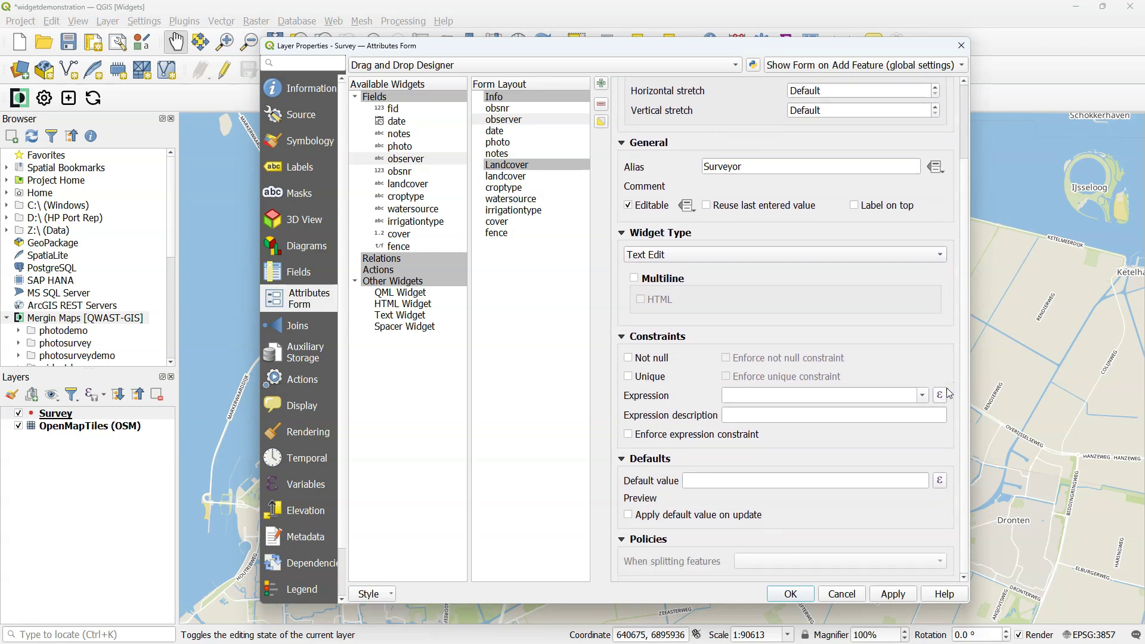
pyautogui.click(628, 358)
pyautogui.click(727, 358)
pyautogui.click(669, 421)
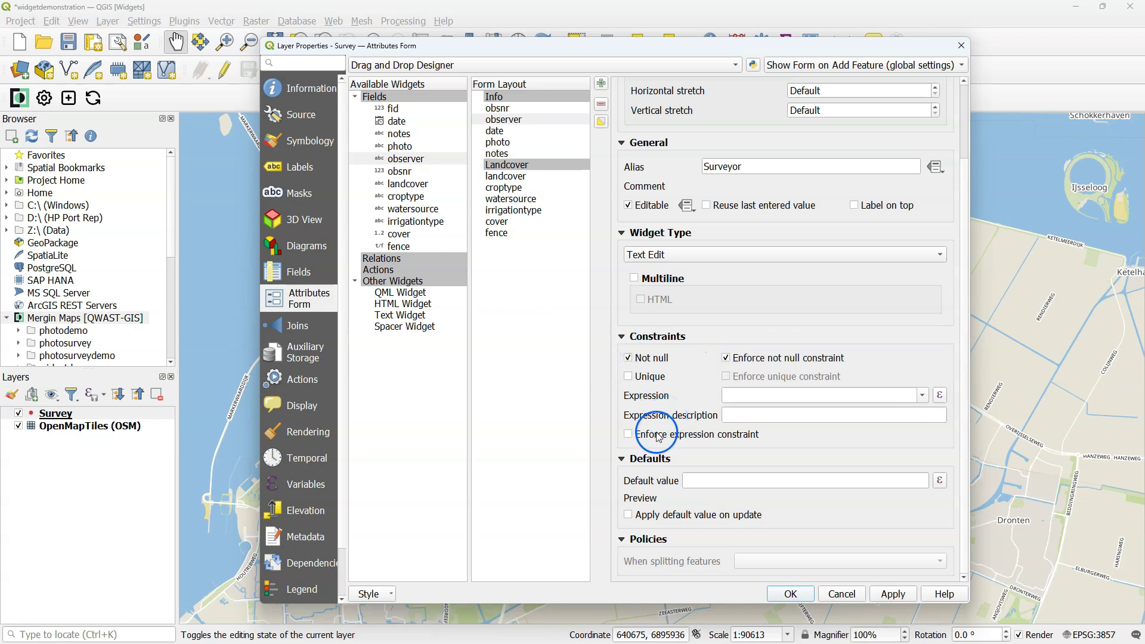
pyautogui.click(636, 477)
pyautogui.click(693, 481)
pyautogui.click(882, 476)
pyautogui.click(940, 481)
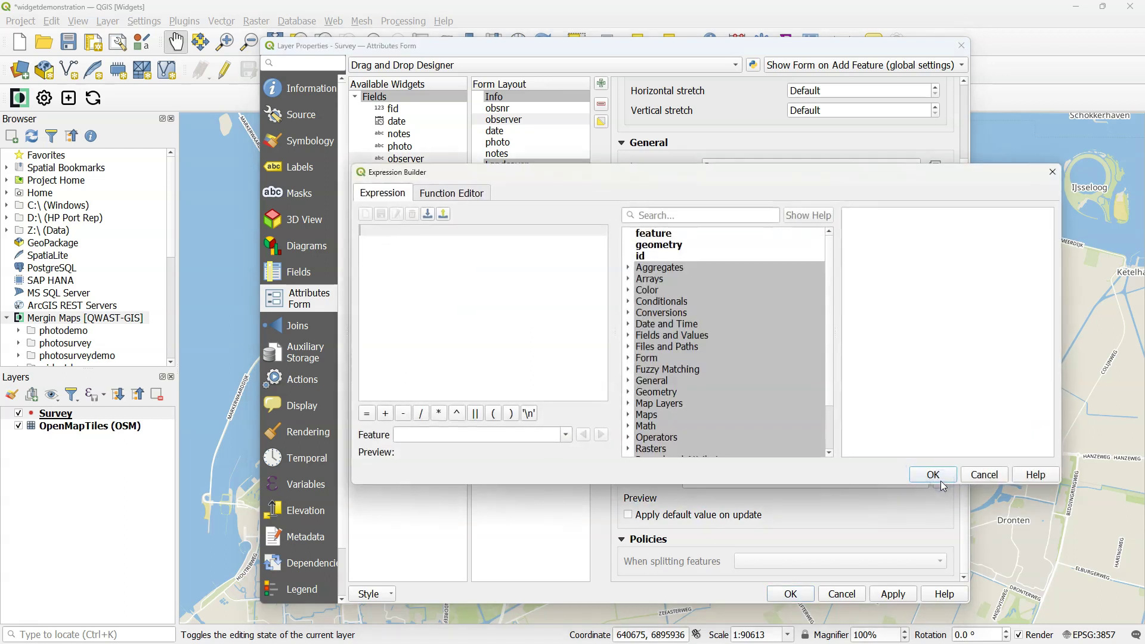
pyautogui.click(421, 263)
pyautogui.write('@mer')
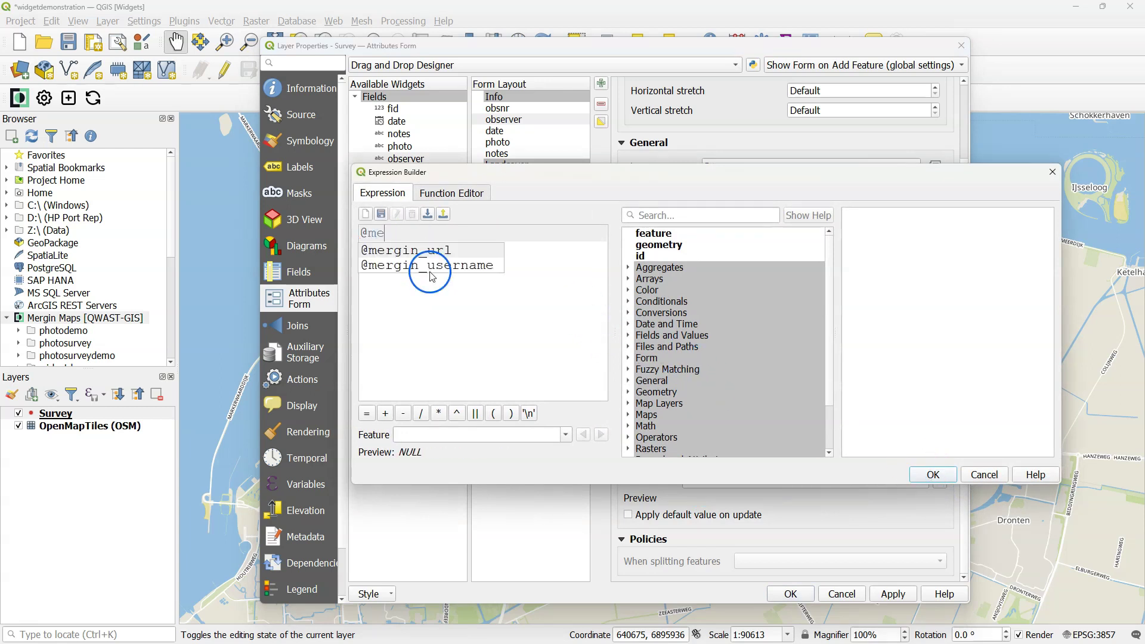
pyautogui.doubleClick(432, 266)
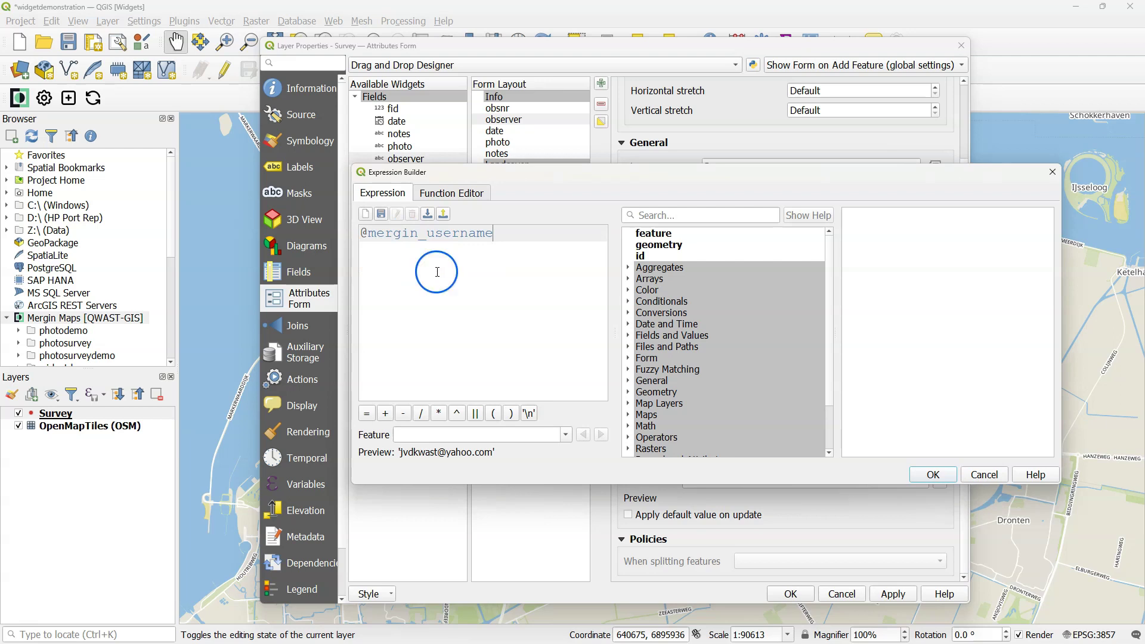
pyautogui.click(934, 474)
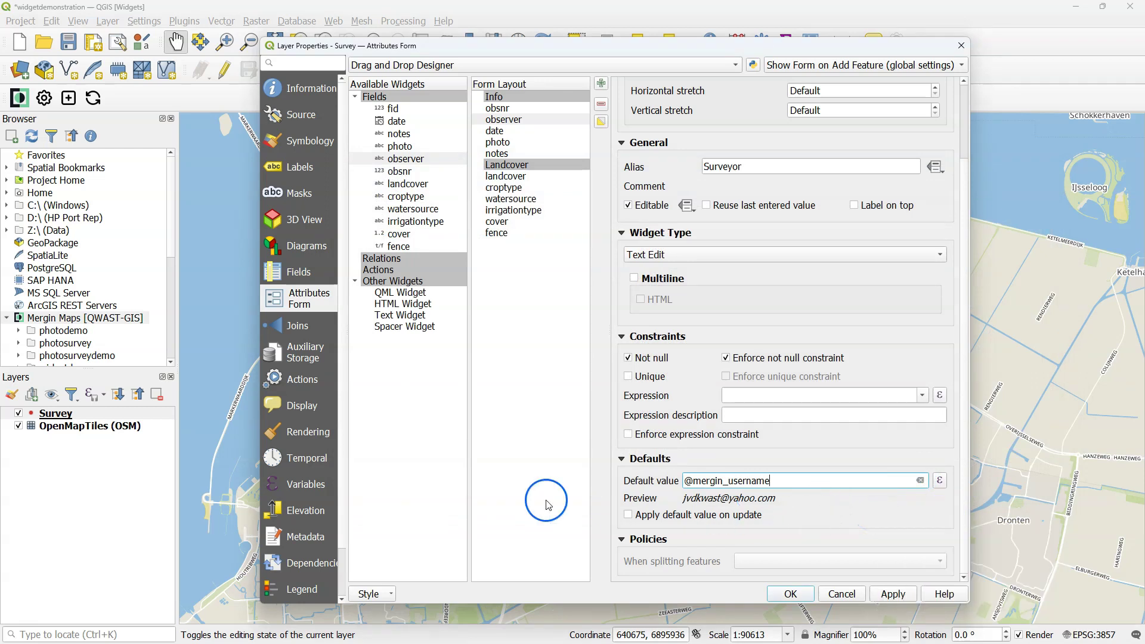
# - Apply the observer field settings
pyautogui.click(892, 594)
pyautogui.click(968, 220)
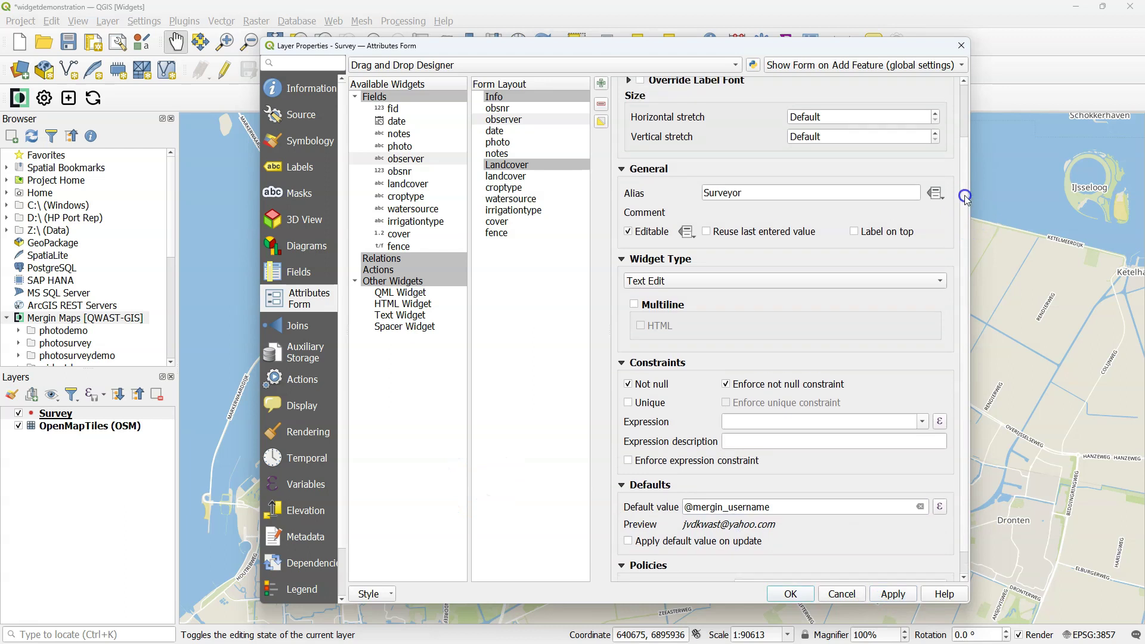
pyautogui.scroll(1, 966, 190)
pyautogui.click(499, 131)
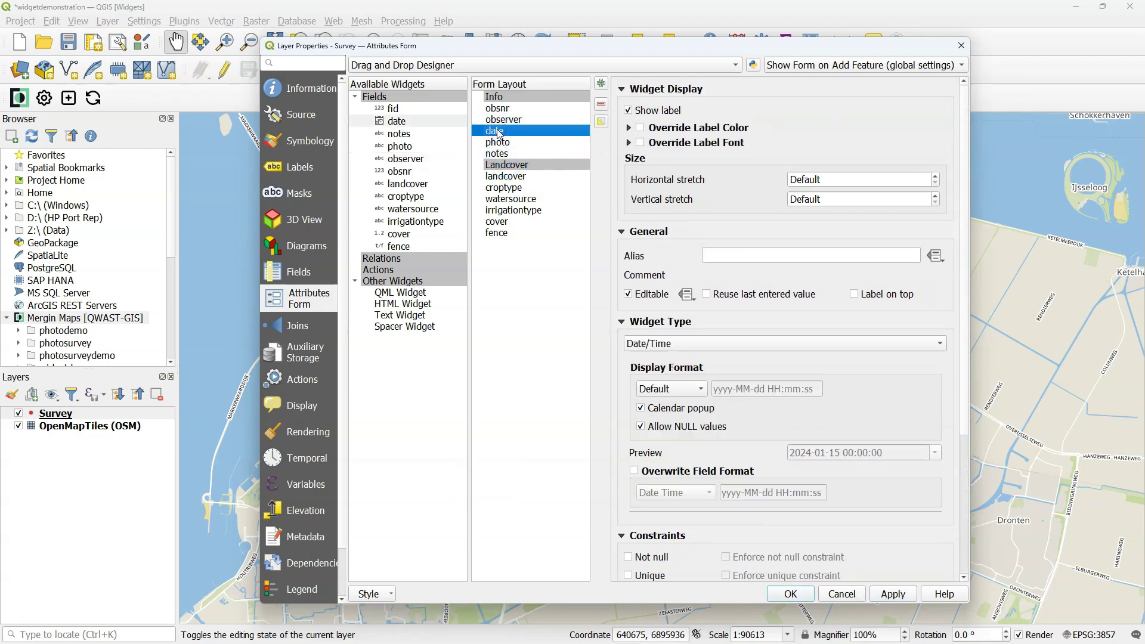
# - Alias the date field 'Date and time' and switch its display format to Custom
pyautogui.click(744, 258)
pyautogui.write('Date and time')
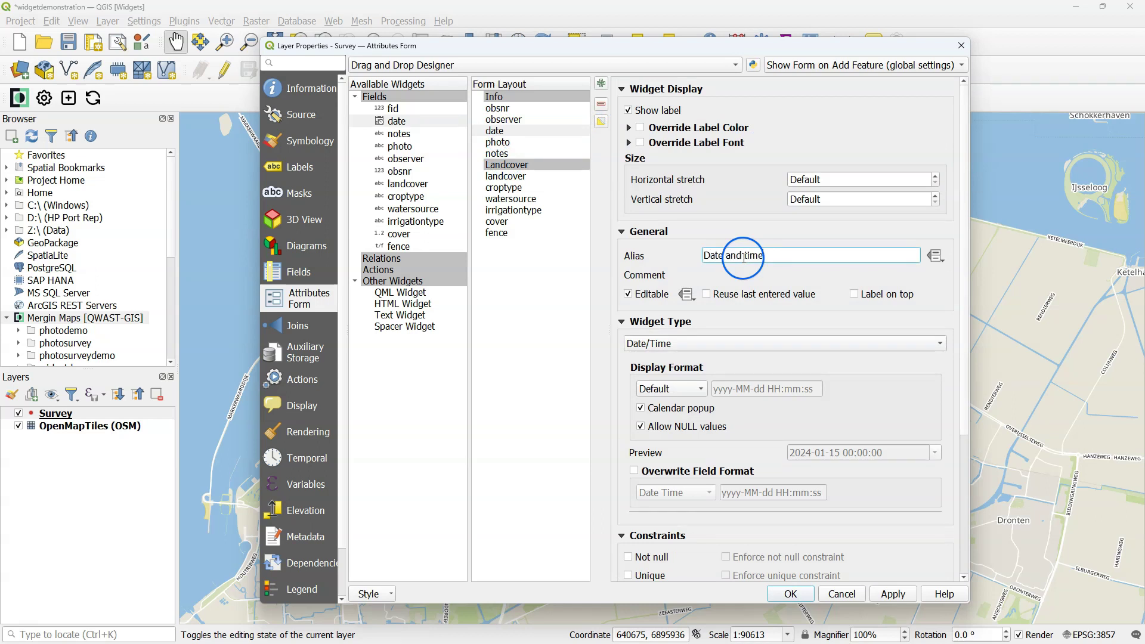
pyautogui.click(694, 394)
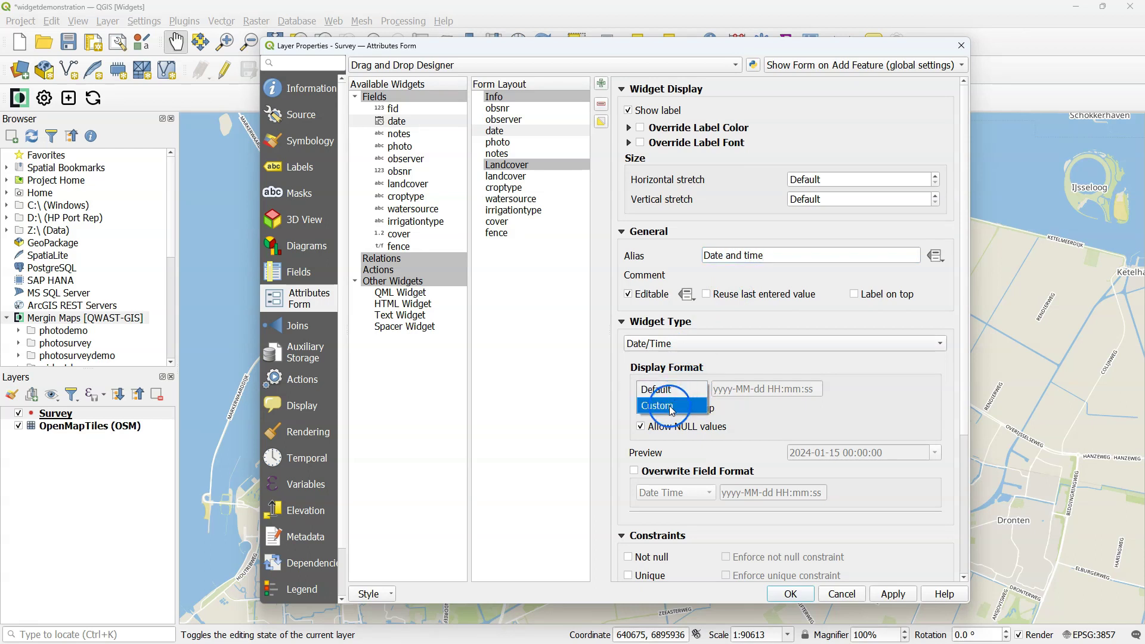
pyautogui.click(671, 406)
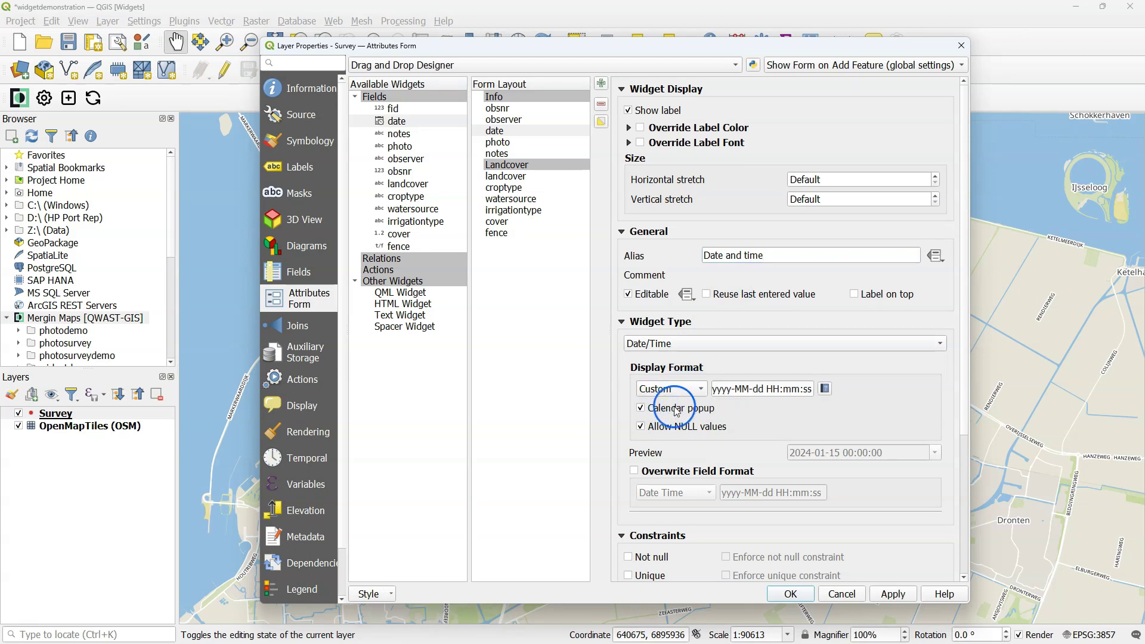
# - Edit the custom date format string to dd/MM/yyyy HH:mm:ss
pyautogui.click(825, 389)
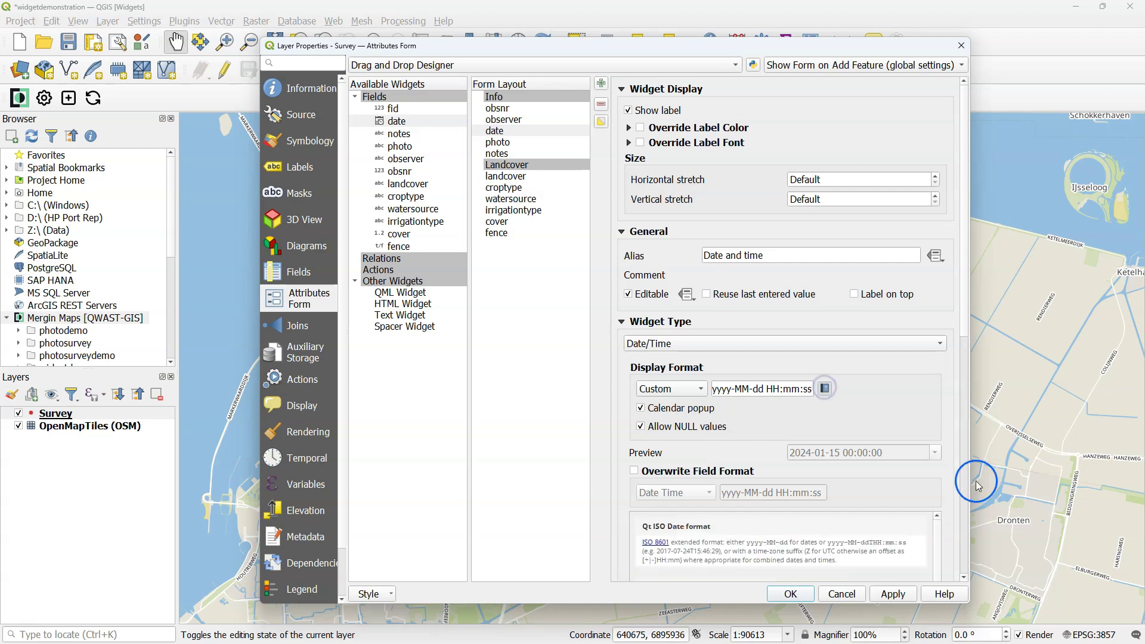
pyautogui.moveTo(965, 328); pyautogui.dragTo(951, 465)
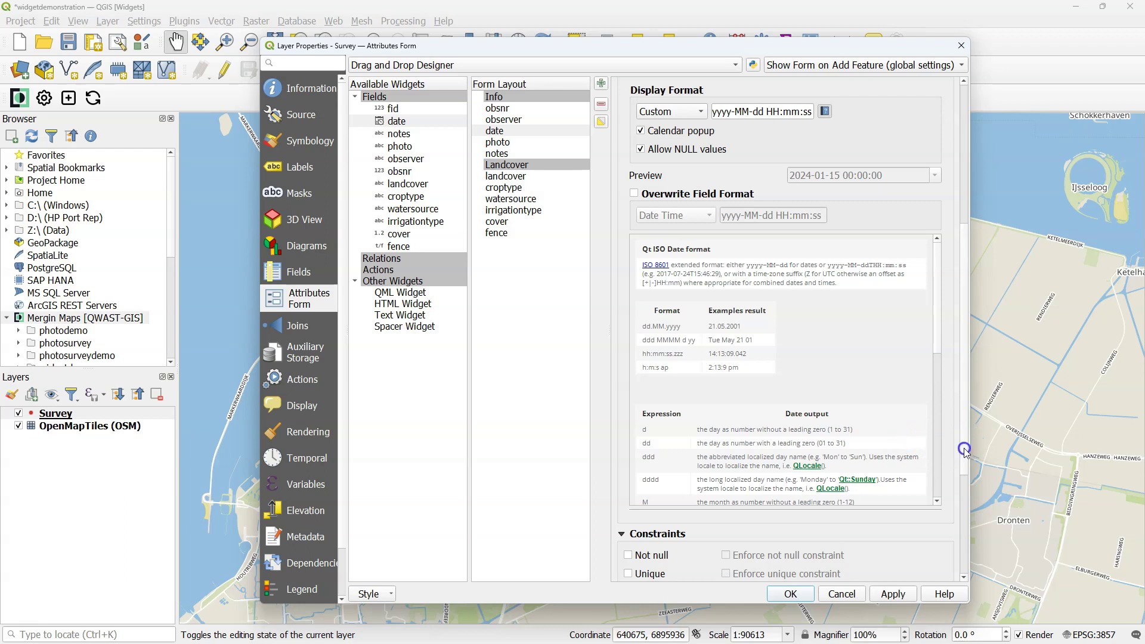
pyautogui.moveTo(964, 451); pyautogui.dragTo(964, 313)
pyautogui.moveTo(713, 335); pyautogui.dragTo(758, 335)
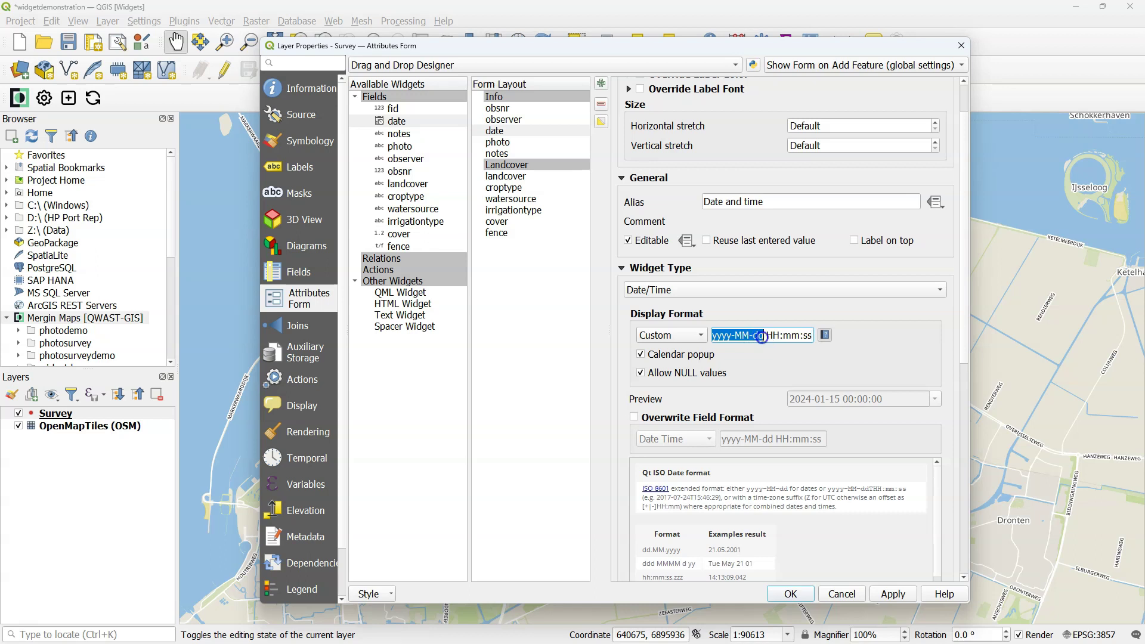
pyautogui.write('dd/')
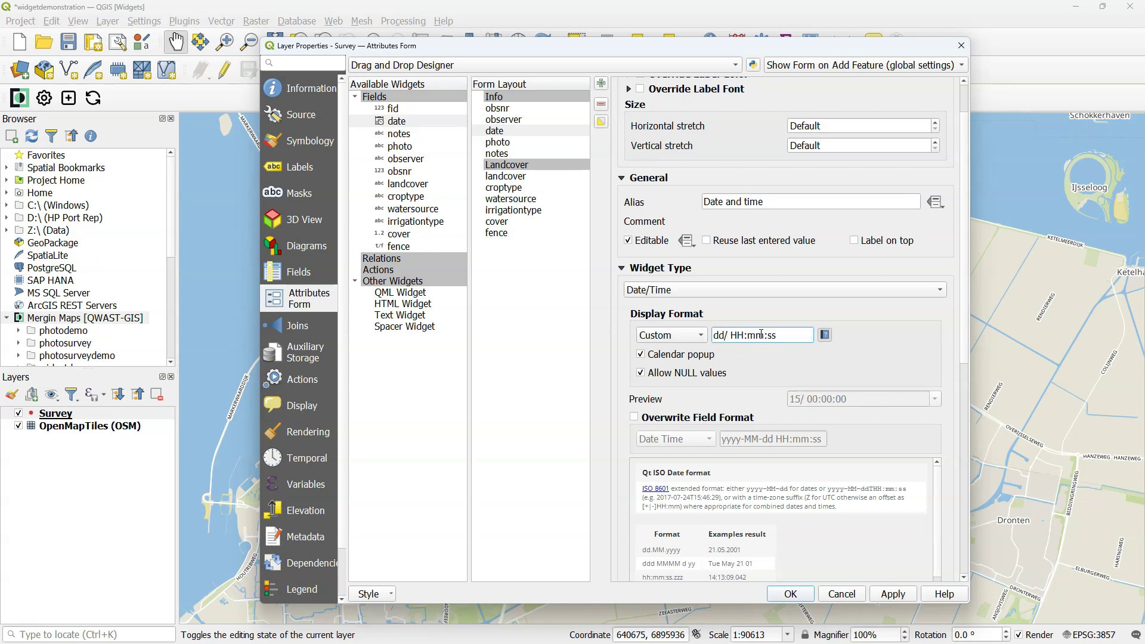
pyautogui.write('MMMM')
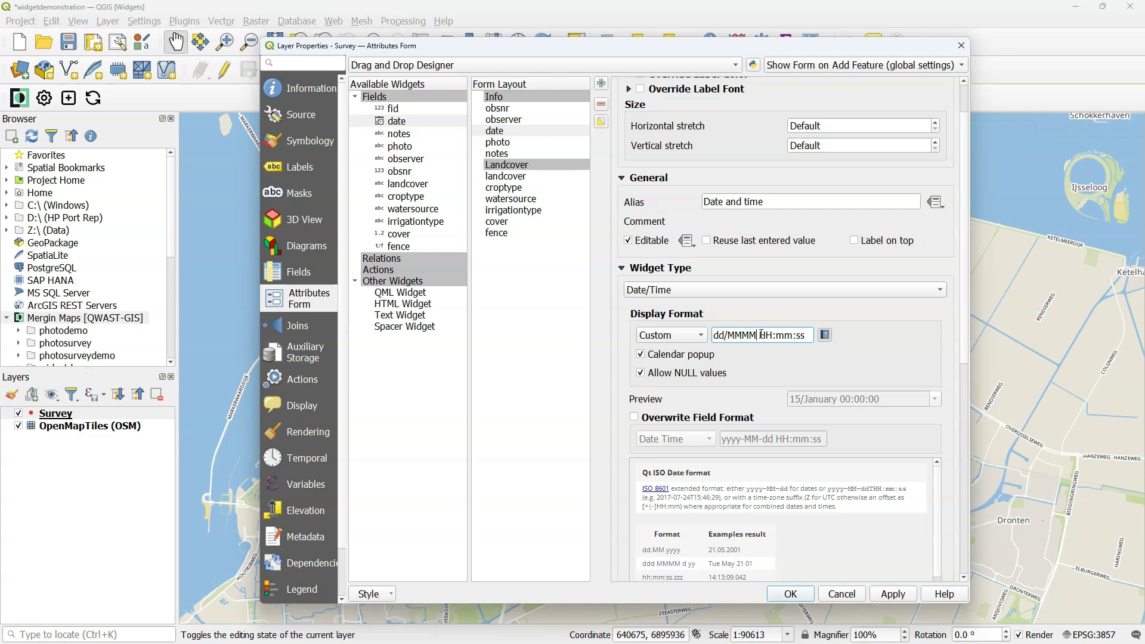
pyautogui.press('BackSpace')
pyautogui.press('BackSpace')
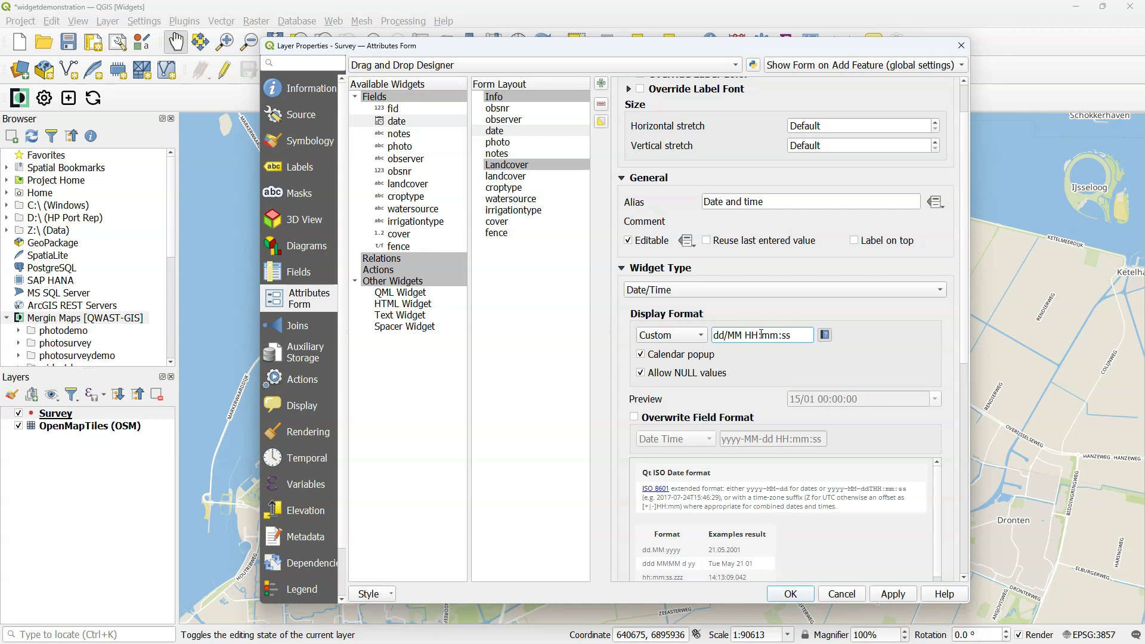
pyautogui.write('/yyyy')
pyautogui.click(763, 334)
pyautogui.click(770, 334)
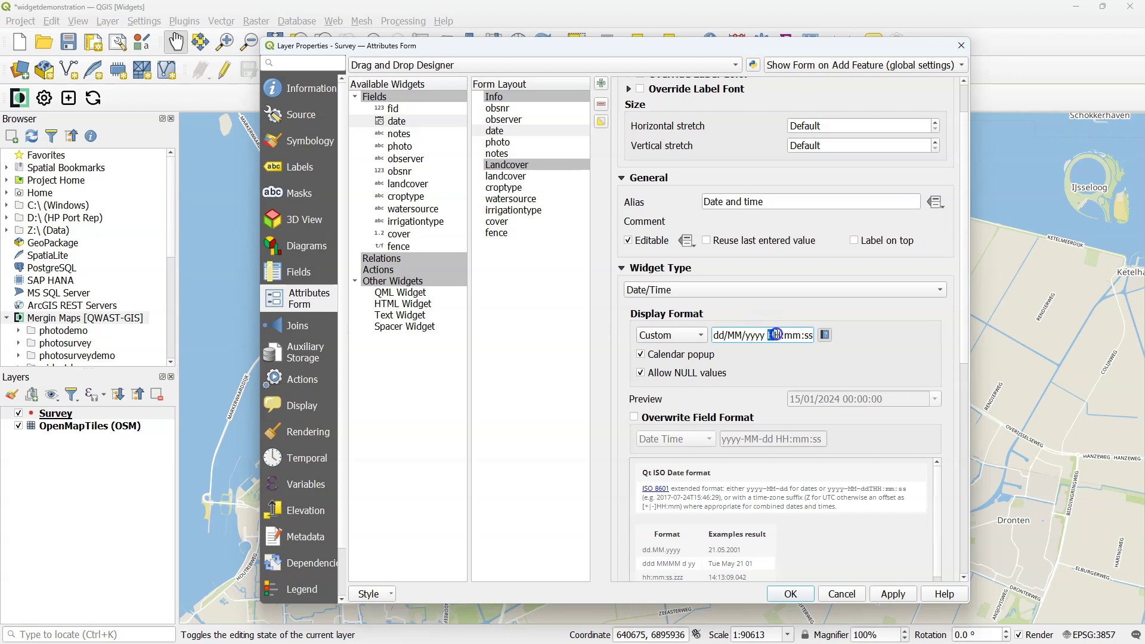
pyautogui.click(781, 335)
pyautogui.click(900, 366)
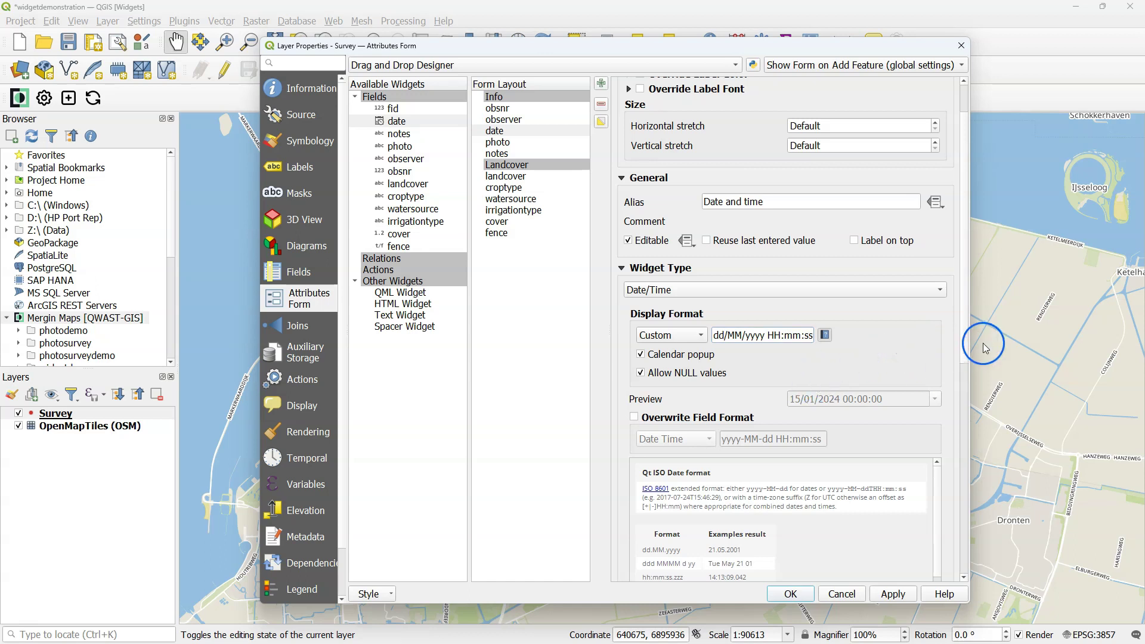
# - Make the date field required with an enforced not-null constraint
pyautogui.scroll(-1, 963, 356)
pyautogui.moveTo(963, 357); pyautogui.dragTo(948, 429)
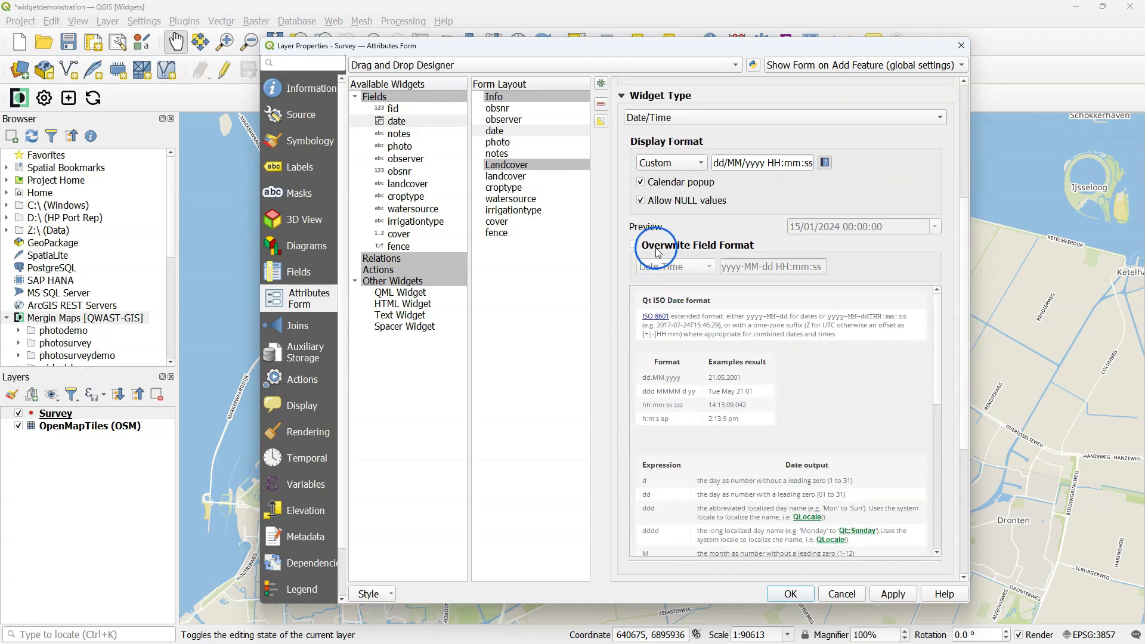
pyautogui.moveTo(659, 253)
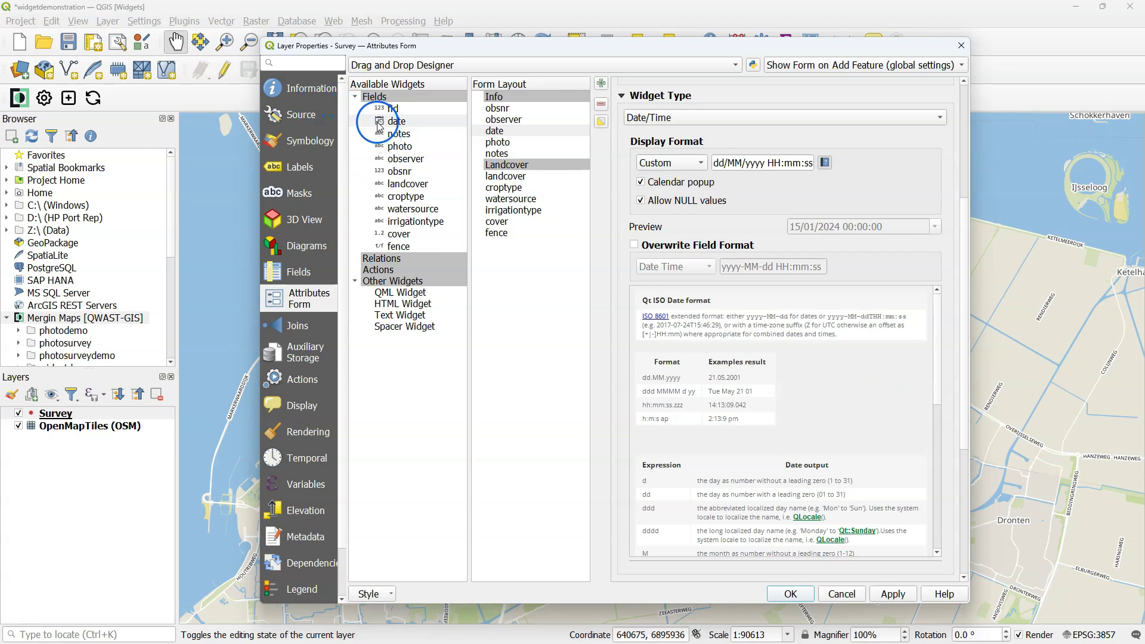
pyautogui.moveTo(371, 121); pyautogui.dragTo(380, 128)
pyautogui.scroll(-2, 952, 391)
pyautogui.scroll(-6, 952, 392)
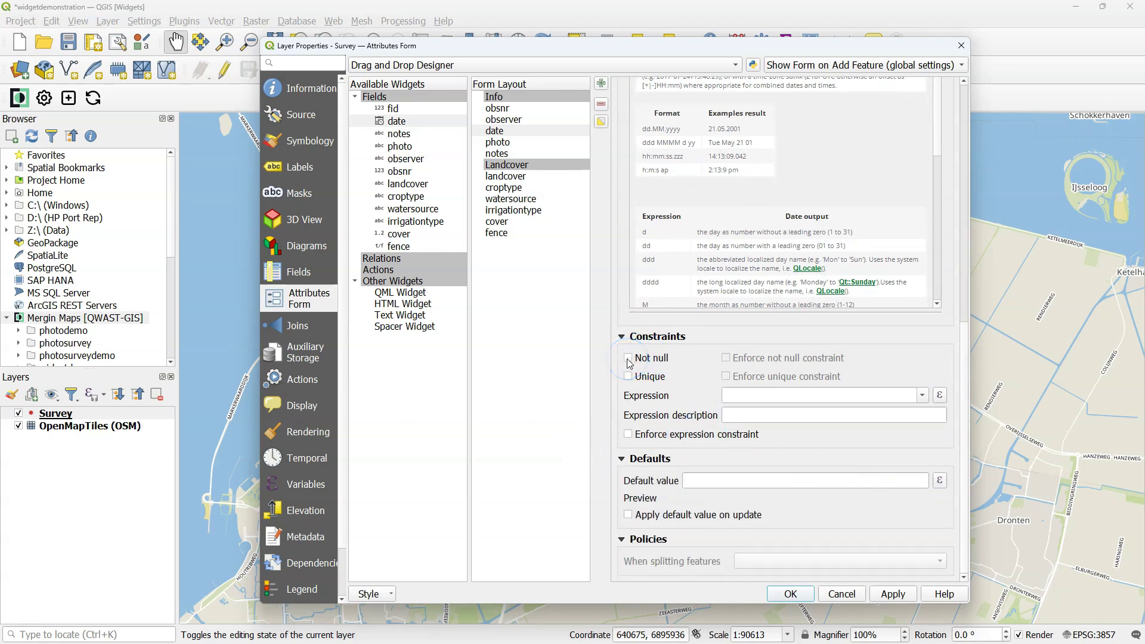
pyautogui.click(628, 360)
pyautogui.click(725, 356)
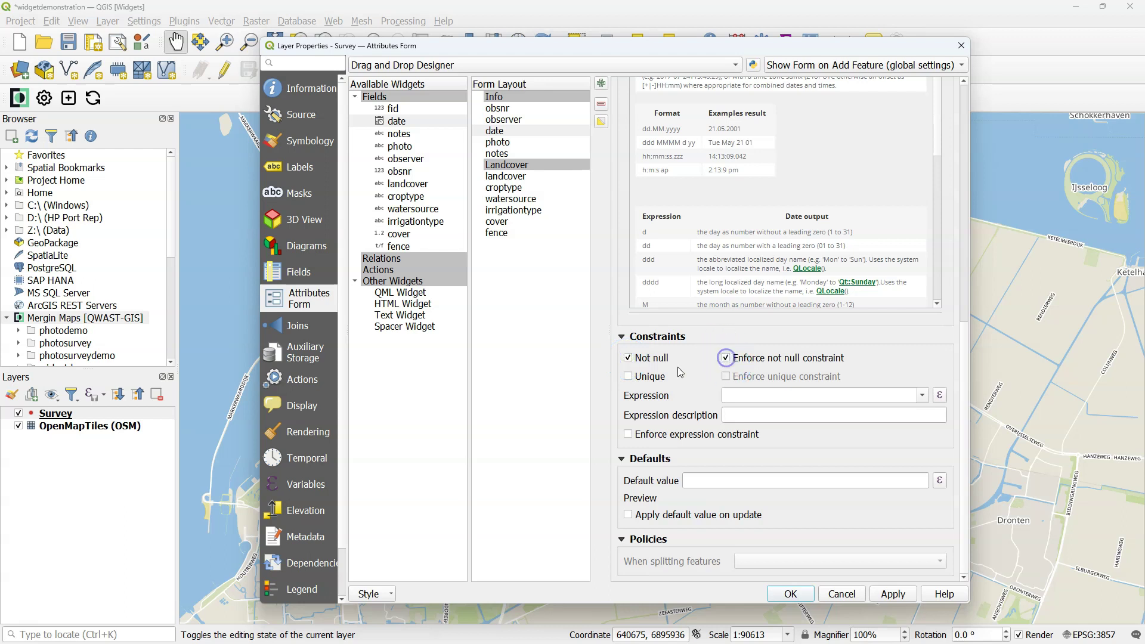
# - Set the date field's default value to now() and apply
pyautogui.click(694, 477)
pyautogui.write('now()')
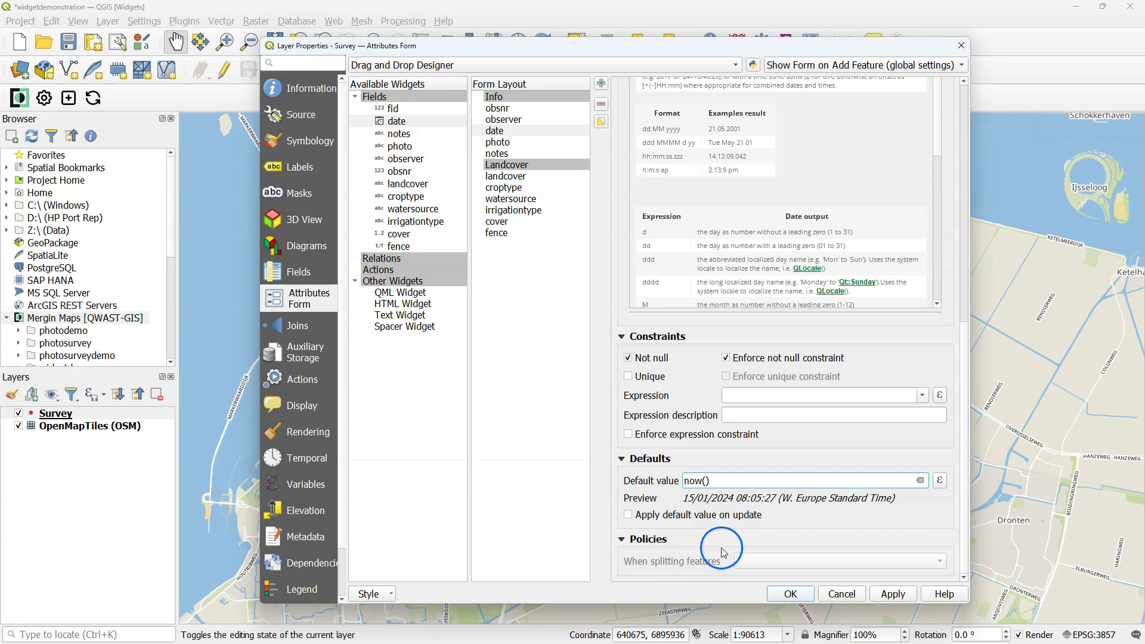
pyautogui.click(900, 597)
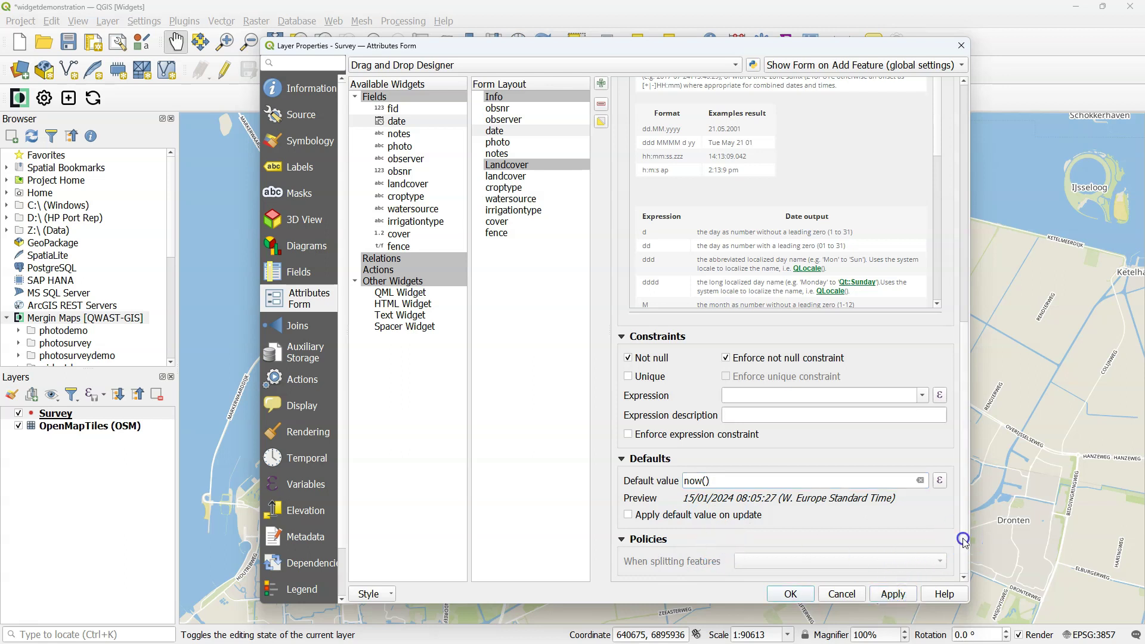
# - Give the photo field the alias Photo, review its Attachment widget settings, and apply
pyautogui.moveTo(961, 537); pyautogui.dragTo(939, 272)
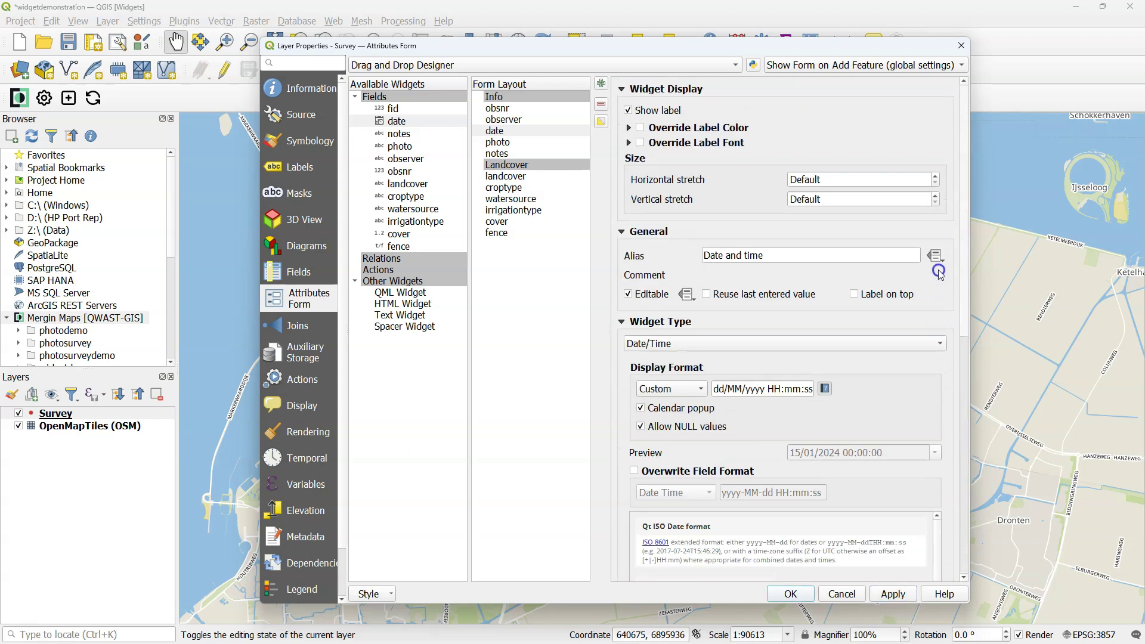
pyautogui.click(499, 143)
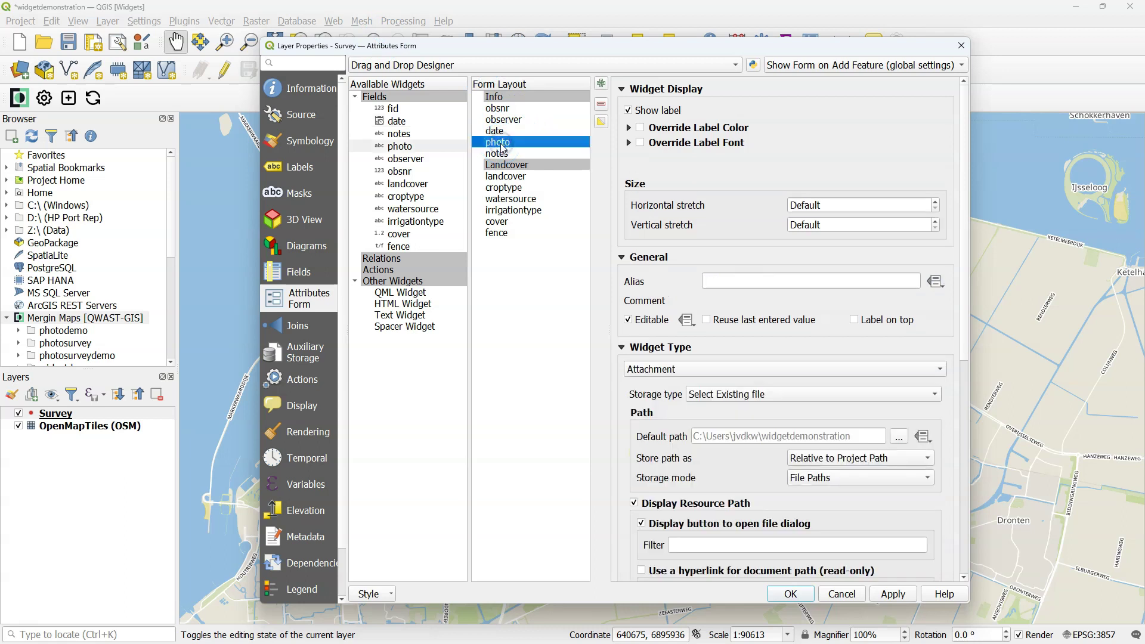
pyautogui.click(757, 280)
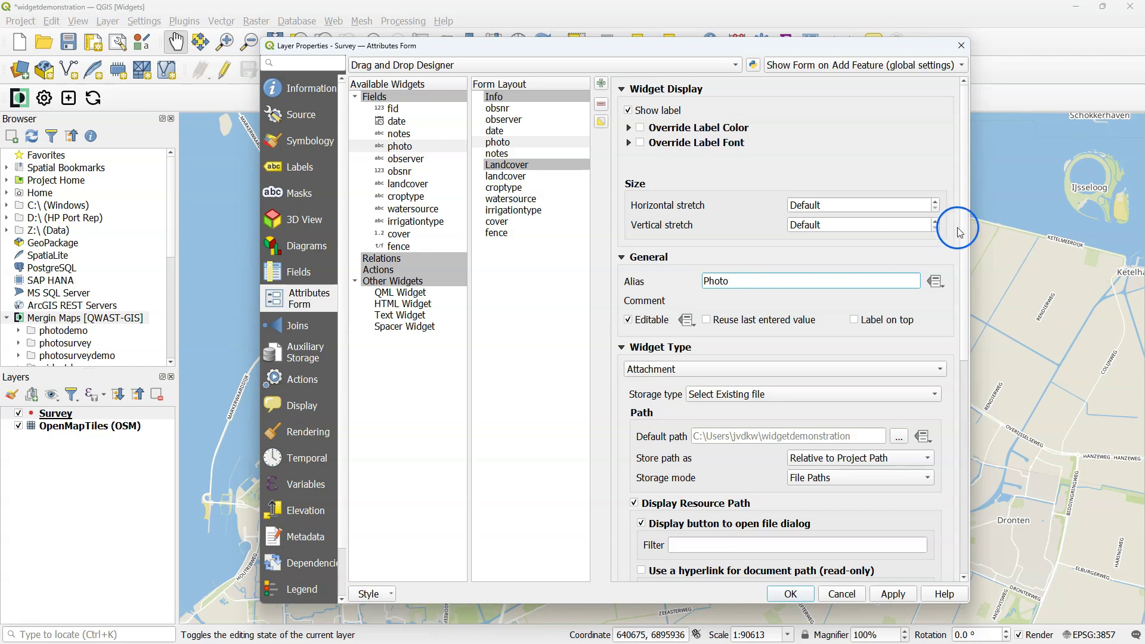
pyautogui.scroll(-5, 954, 233)
pyautogui.scroll(-3, 949, 307)
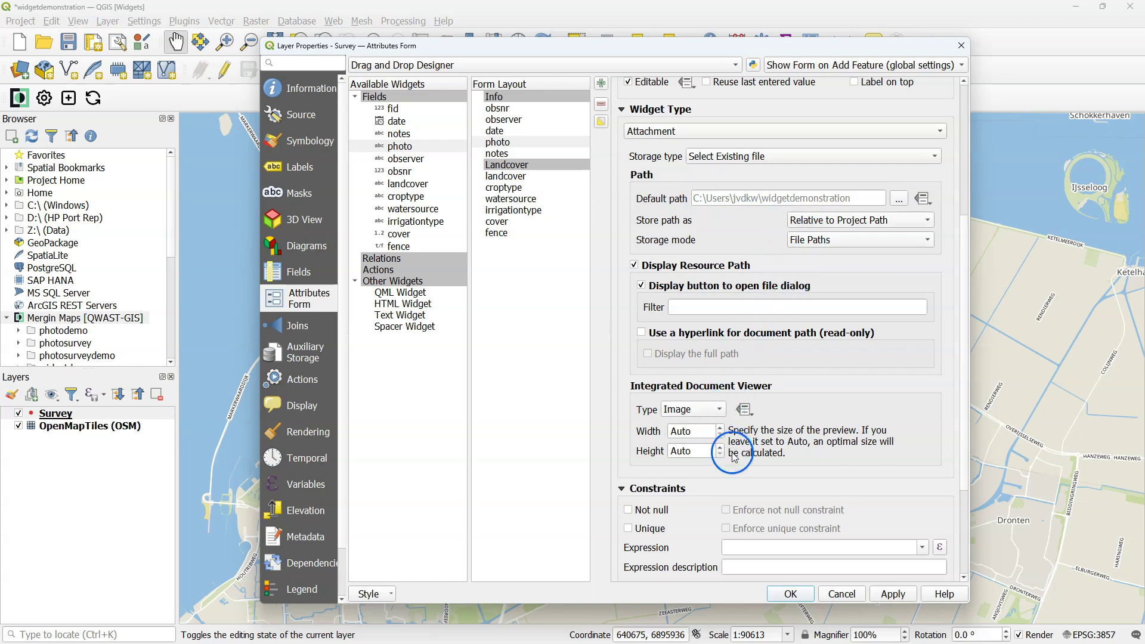
pyautogui.moveTo(963, 418); pyautogui.dragTo(952, 248)
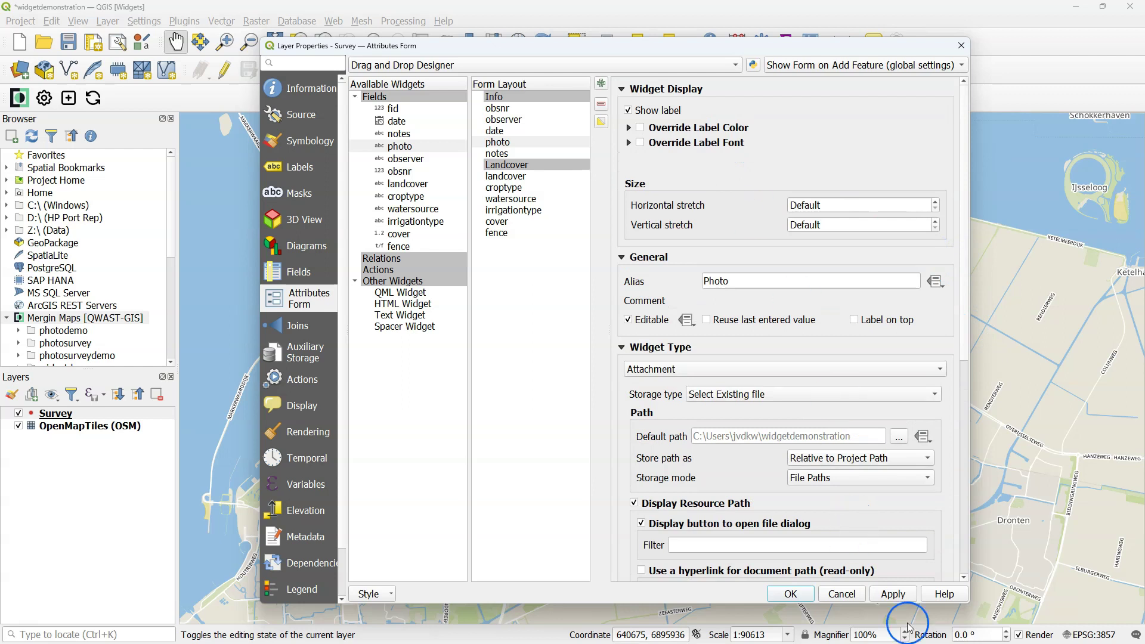
pyautogui.click(892, 595)
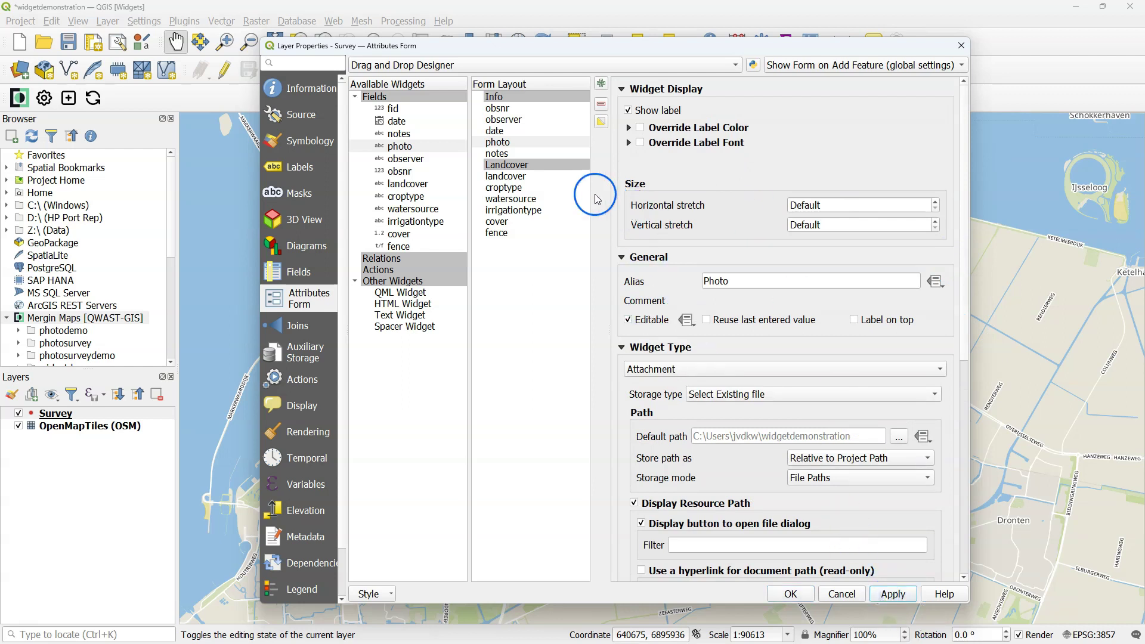
pyautogui.click(499, 153)
# - Alias the notes field 'Notes', enable Multiline in its Text Edit widget, and apply
pyautogui.click(499, 154)
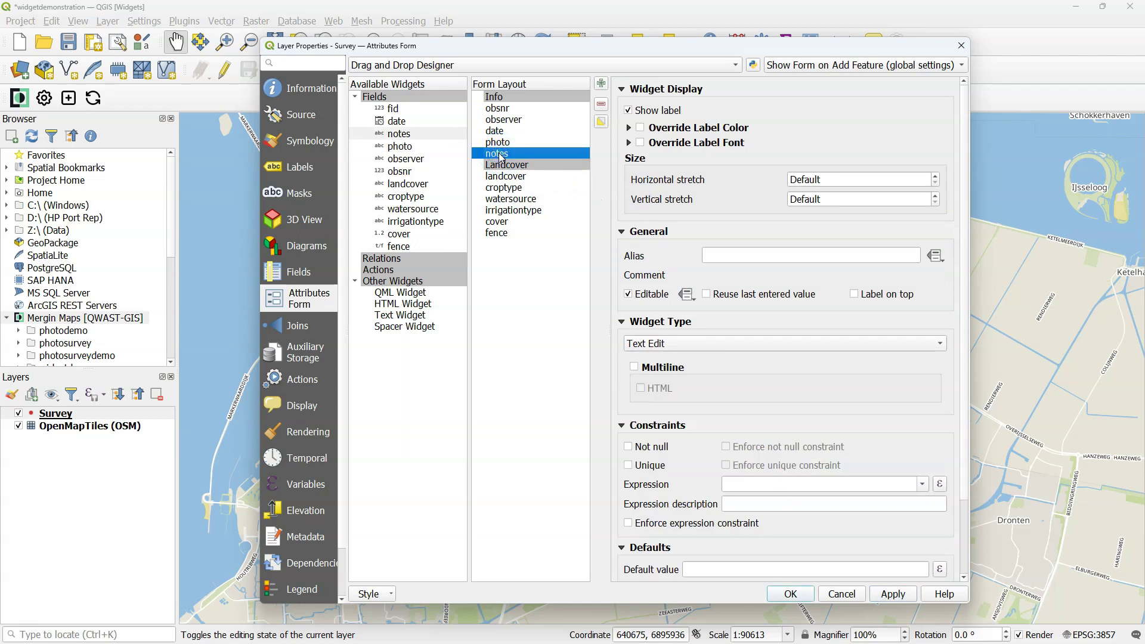
pyautogui.click(734, 258)
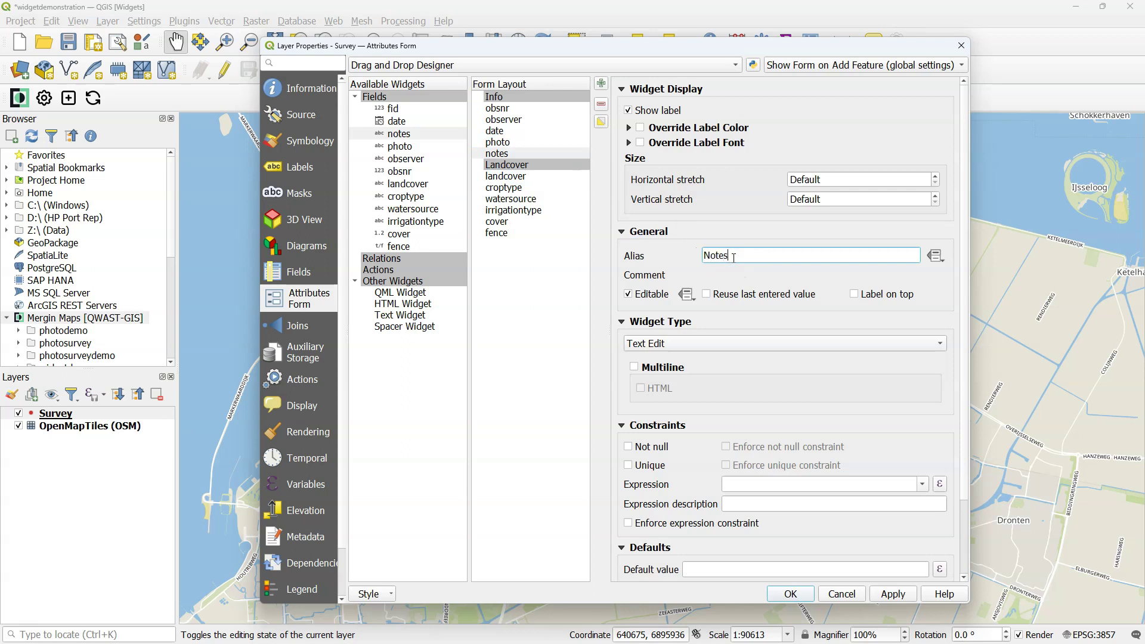
pyautogui.click(634, 367)
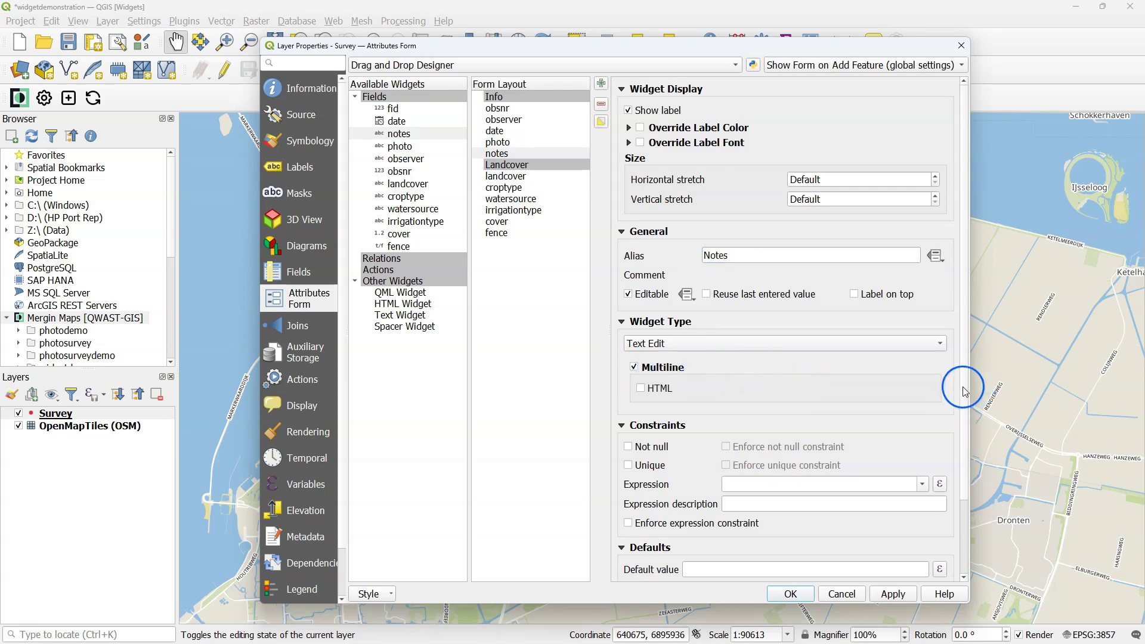
pyautogui.scroll(-3, 955, 411)
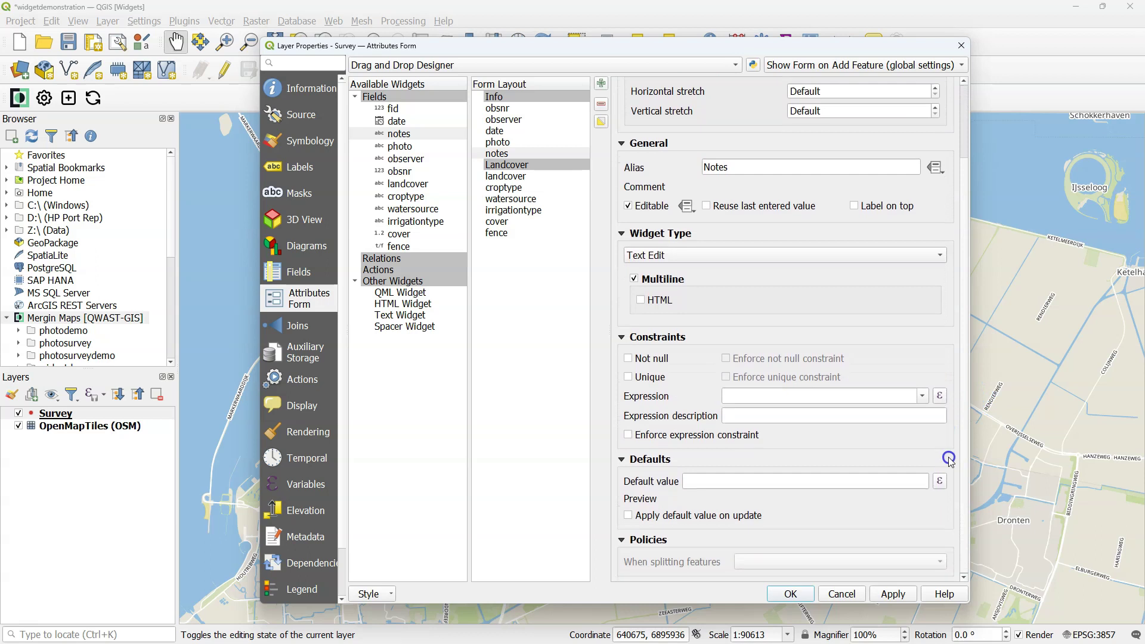
pyautogui.scroll(3, 952, 477)
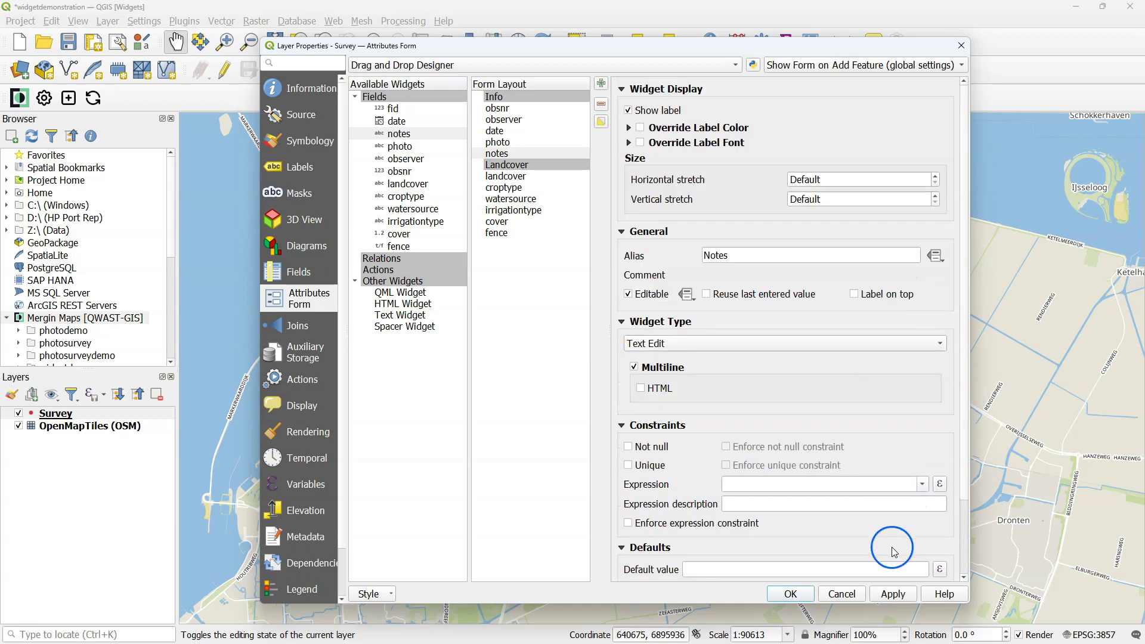
pyautogui.click(893, 594)
# - Give the landcover field the alias 'Land cover class' and a Value Map widget
pyautogui.click(507, 177)
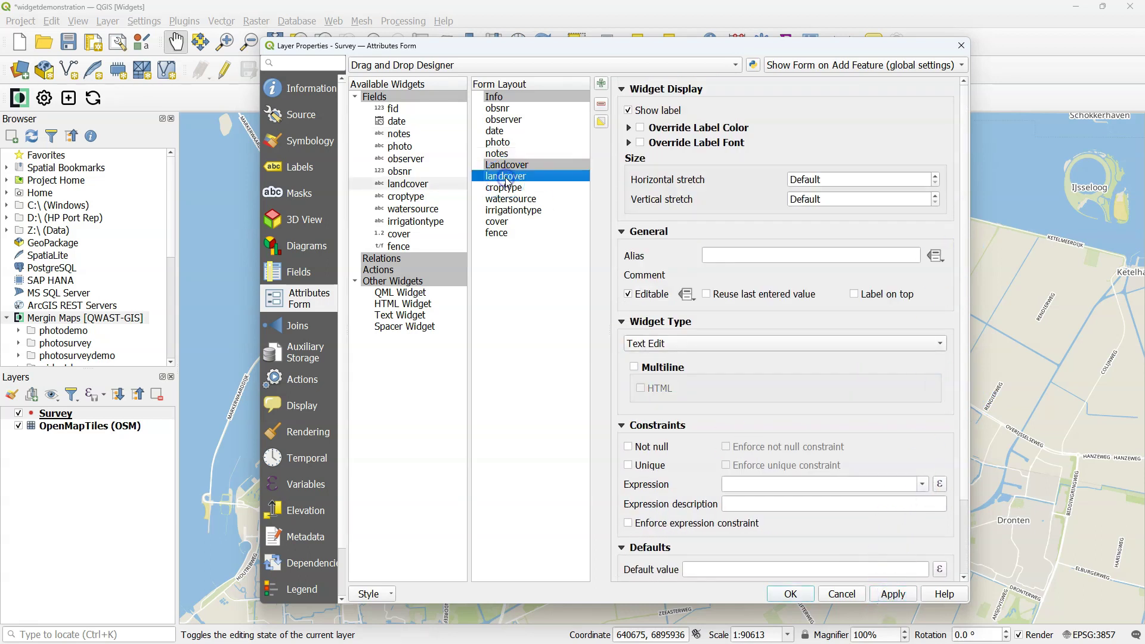
pyautogui.click(721, 256)
pyautogui.write('Land cover clas')
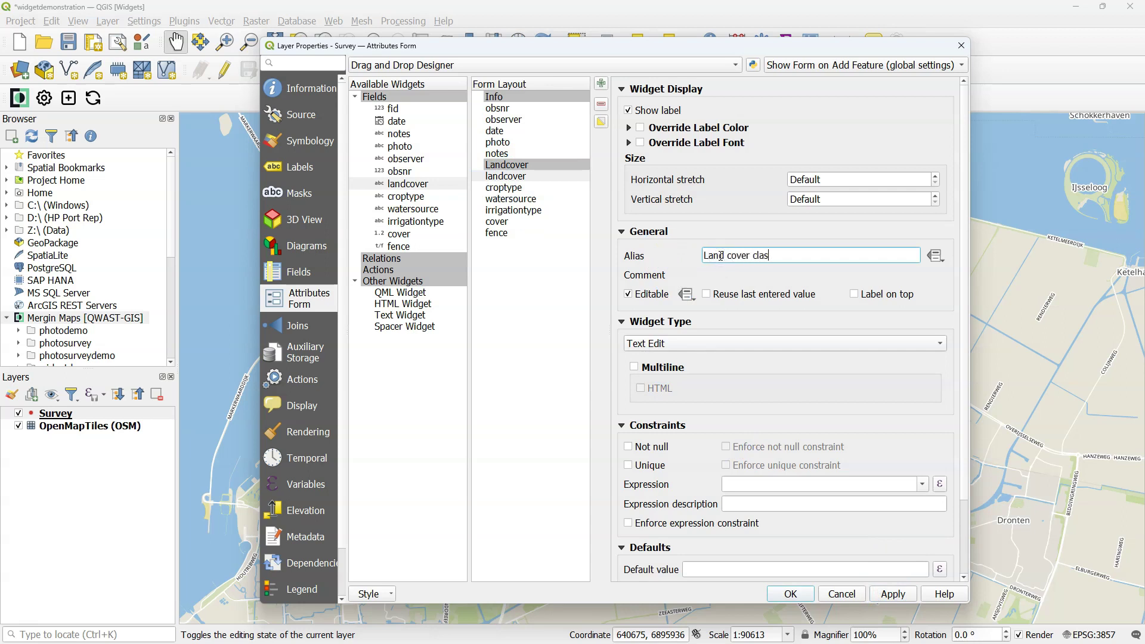
pyautogui.write('s')
pyautogui.click(732, 345)
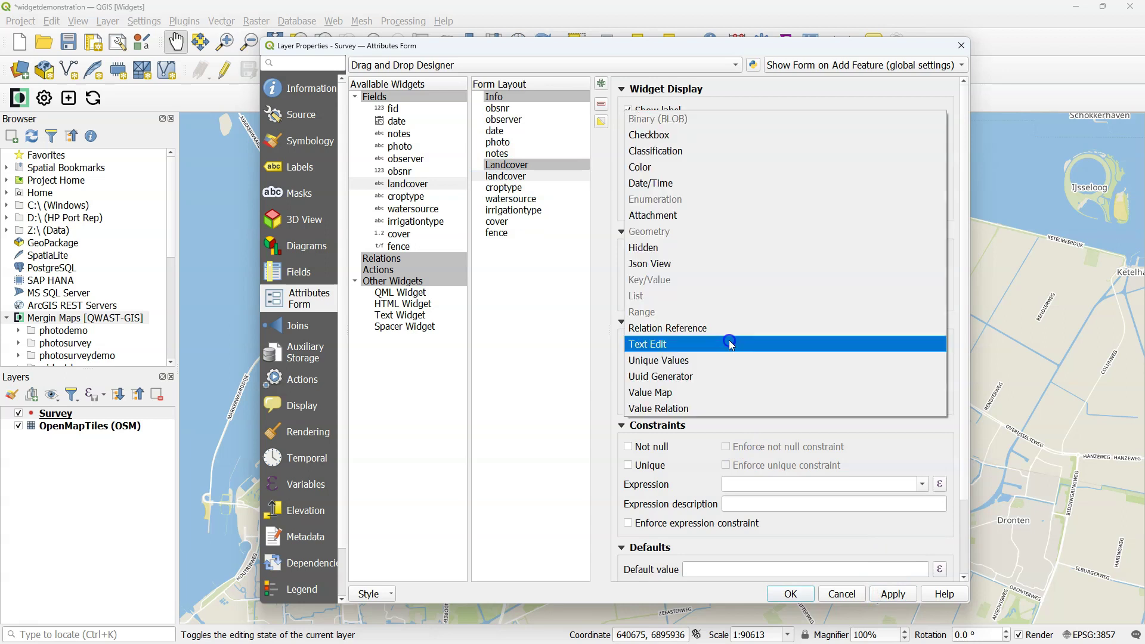
pyautogui.click(695, 393)
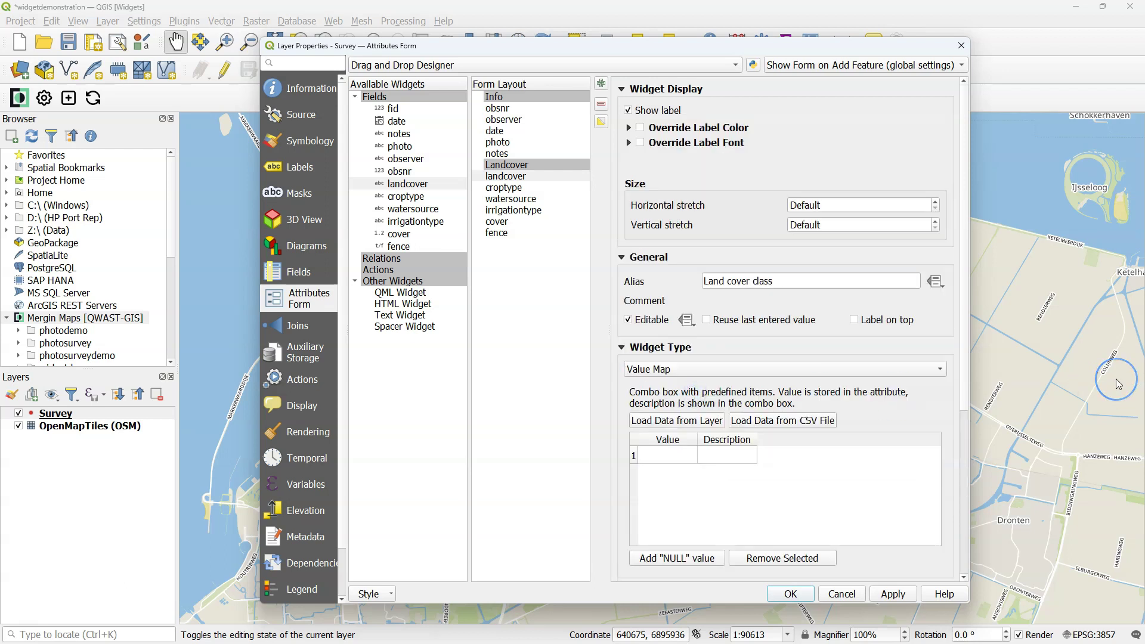
# - Fill the value map with Cropland, Tree cover, Shrubland, Grassland, Wetland, Artificial, Bare soil, Fallow, Seasonal water, Permanent water
pyautogui.click(668, 456)
pyautogui.write('Cropland')
pyautogui.press('Return')
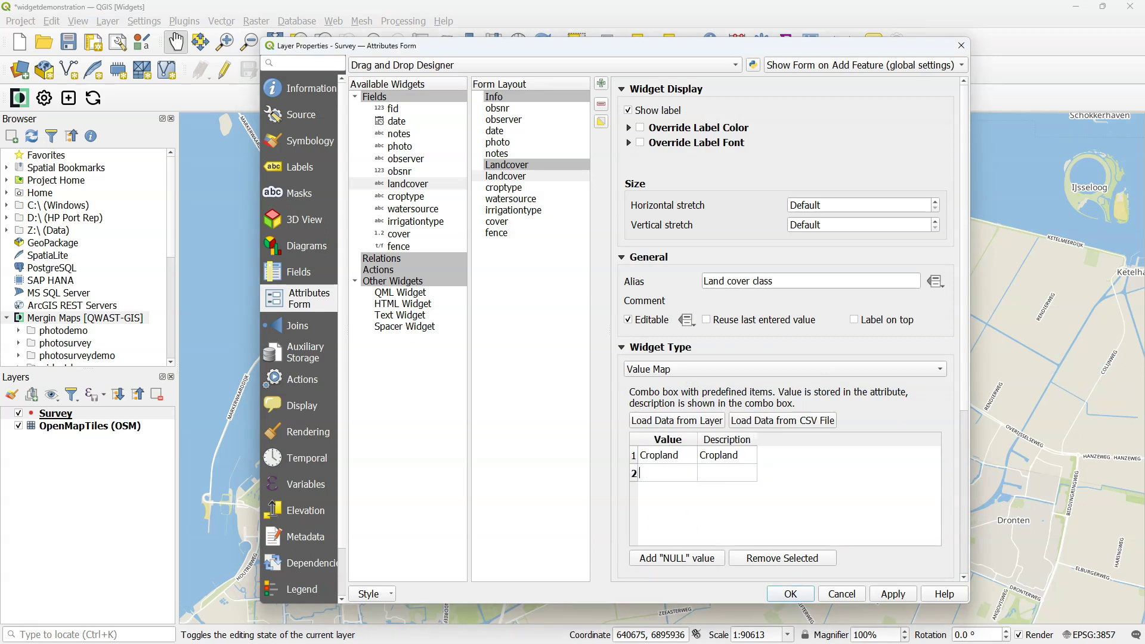
pyautogui.write('Tree cover')
pyautogui.press('Return')
pyautogui.write('Shrubland')
pyautogui.press('Return')
pyautogui.write('Grassland')
pyautogui.press('Return')
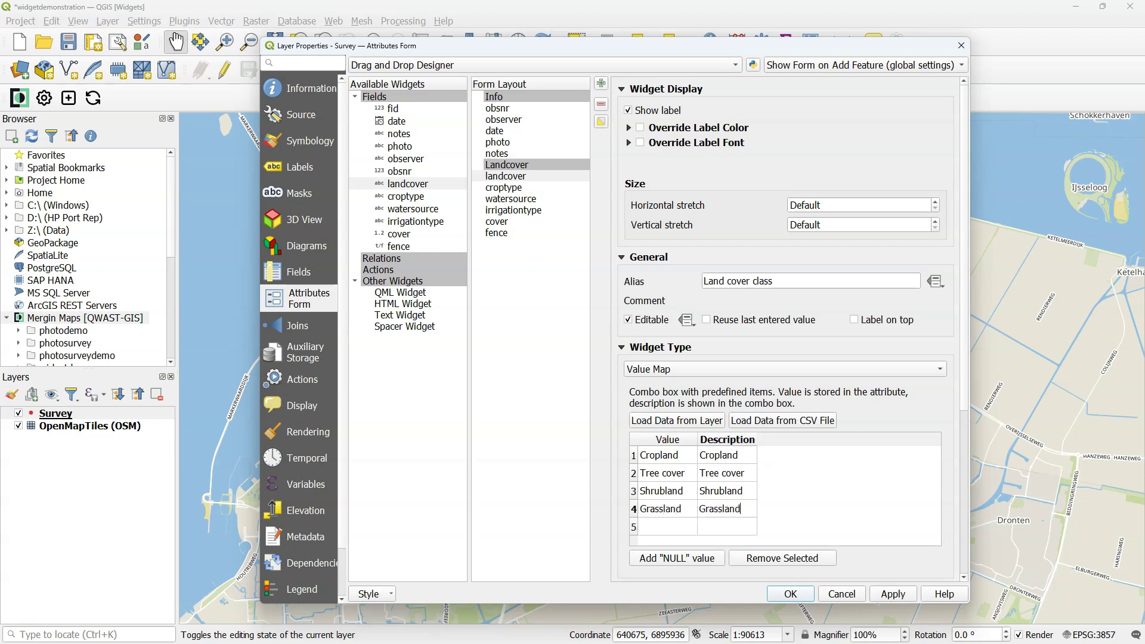
pyautogui.press('Return')
pyautogui.write('Wetland')
pyautogui.press('Return')
pyautogui.press('Return')
pyautogui.write('Artificial')
pyautogui.press('Return')
pyautogui.press('Return')
pyautogui.write('Bare soil')
pyautogui.press('Return')
pyautogui.press('Return')
pyautogui.write('Fallow')
pyautogui.press('Return')
pyautogui.press('Return')
pyautogui.write('Seasonal water')
pyautogui.press('Return')
pyautogui.press('Return')
pyautogui.write('Permanent water')
pyautogui.moveTo(697, 440); pyautogui.dragTo(840, 444)
pyautogui.press('Return')
pyautogui.write('Permanent water')
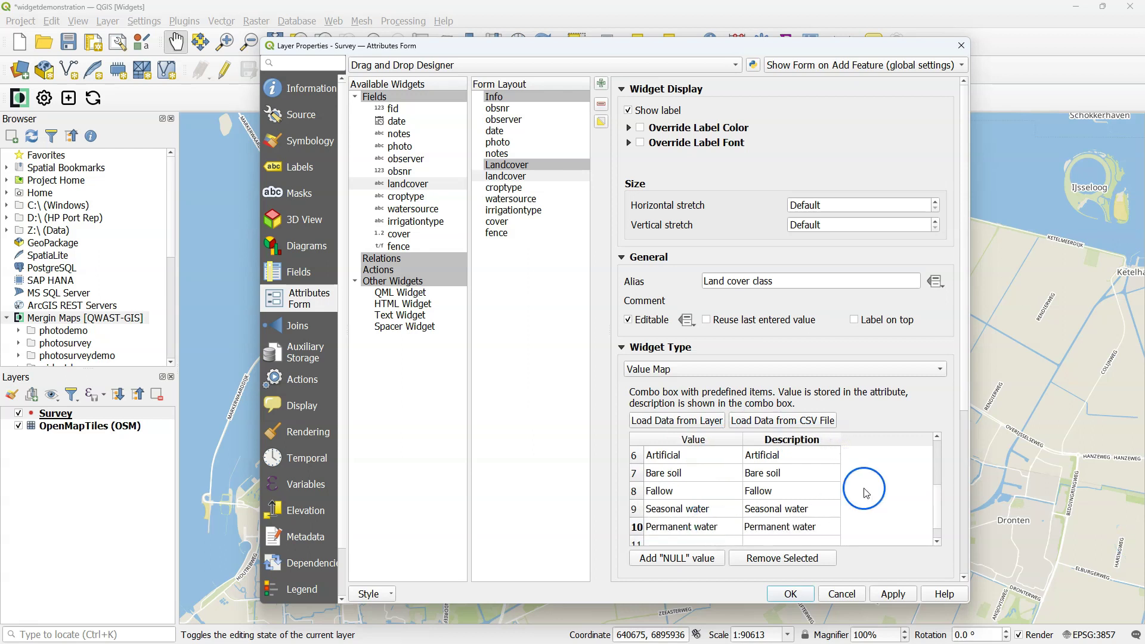
# - Make Land cover class required by ticking Not null and enforcing the constraint
pyautogui.scroll(-5, 958, 459)
pyautogui.scroll(-3, 955, 478)
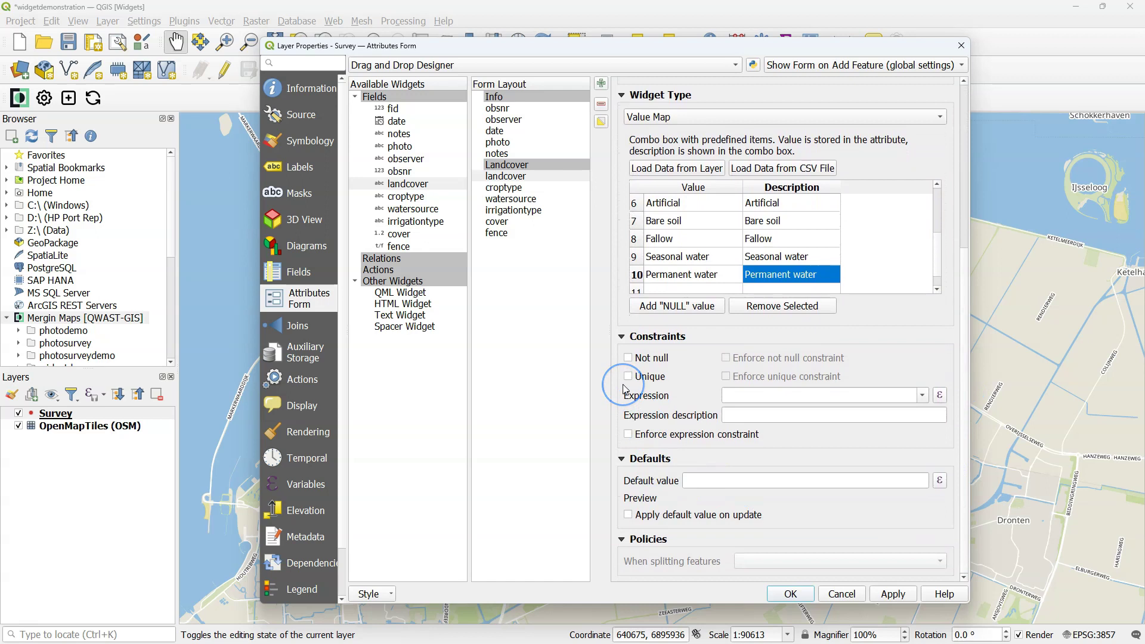
pyautogui.click(630, 360)
pyautogui.click(727, 360)
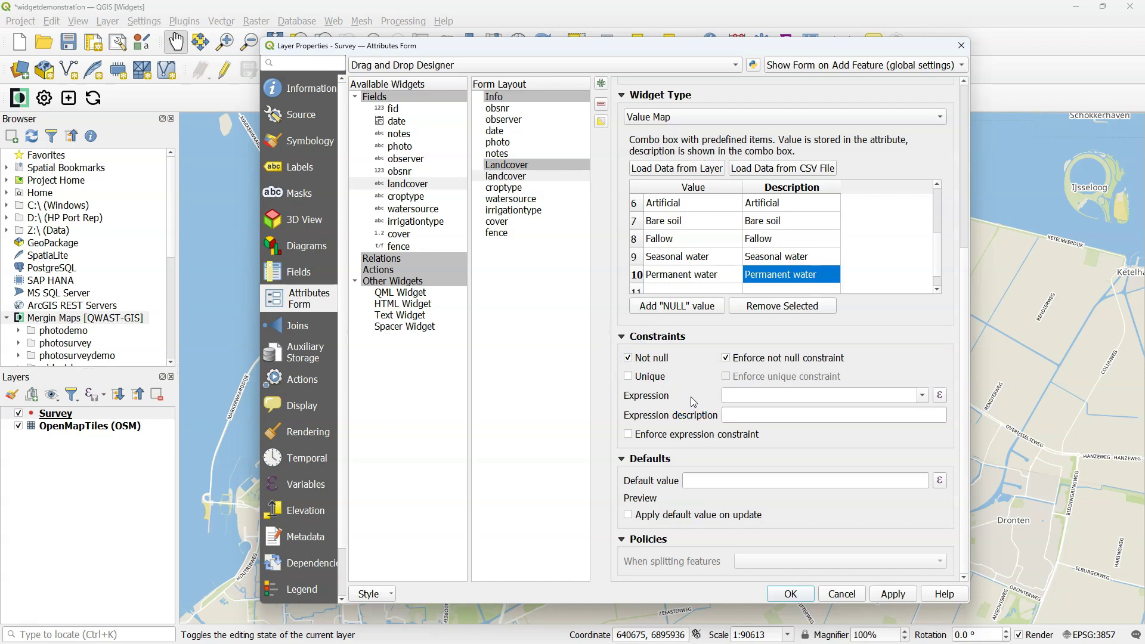
pyautogui.moveTo(965, 499); pyautogui.dragTo(945, 268)
pyautogui.click(505, 189)
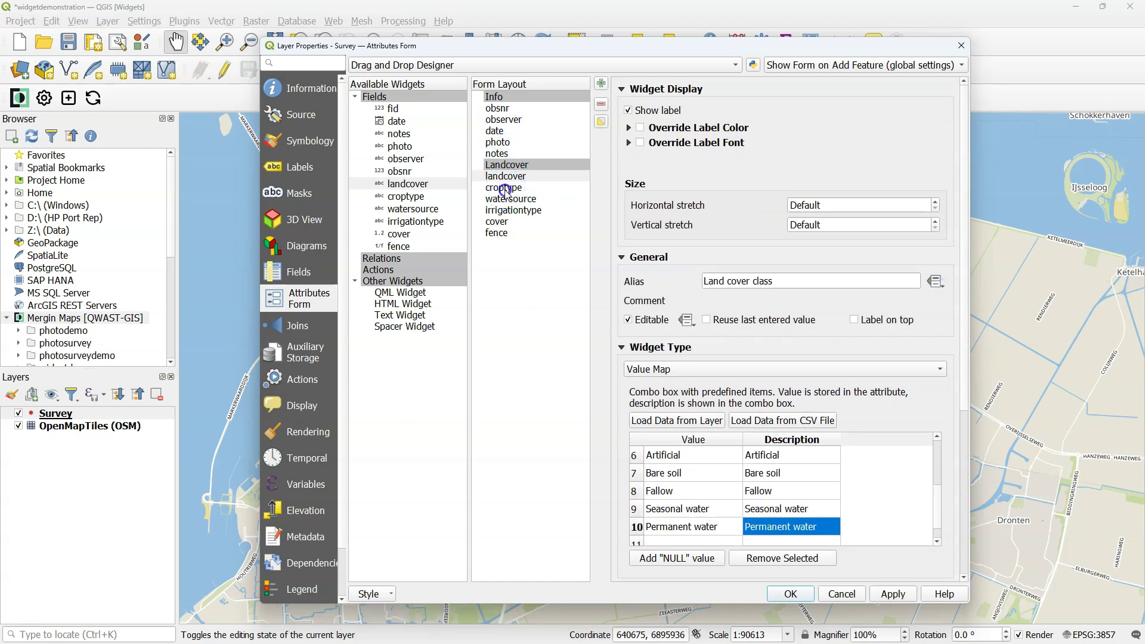
# - Alias croptype as 'Crop type' with a Value Relation widget, then confirm Layer Properties with OK
pyautogui.click(742, 255)
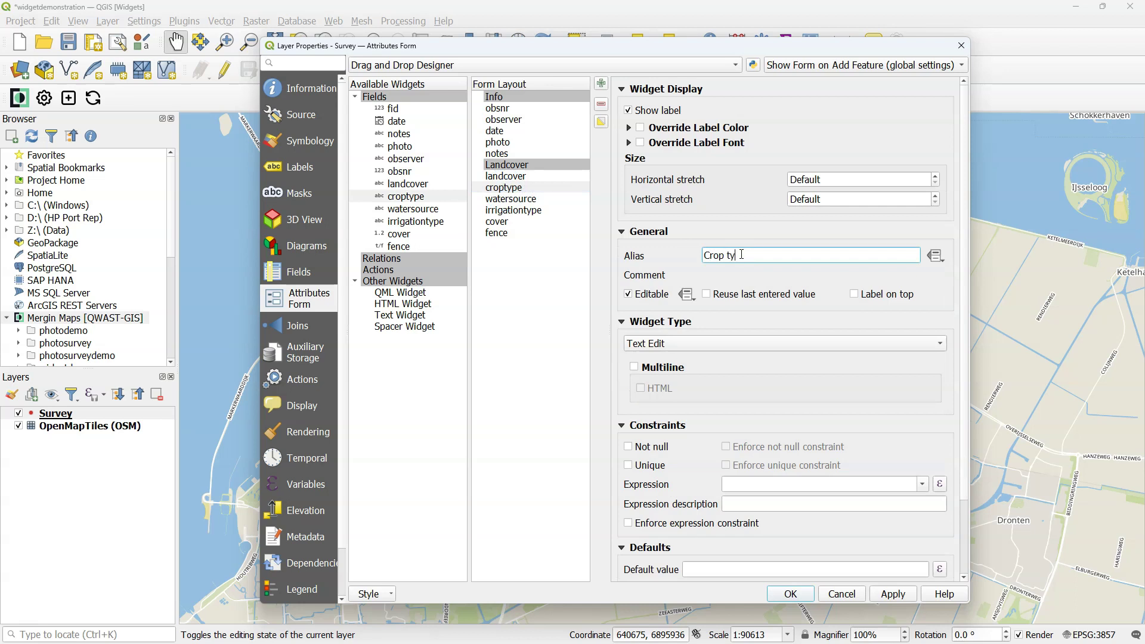
pyautogui.click(708, 344)
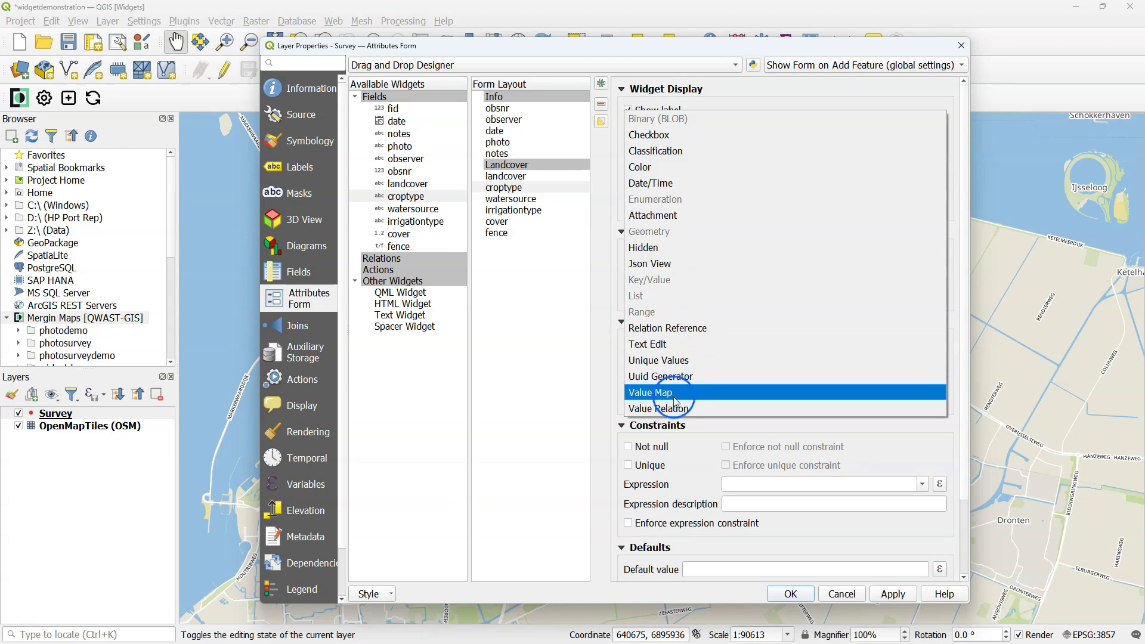
pyautogui.click(657, 411)
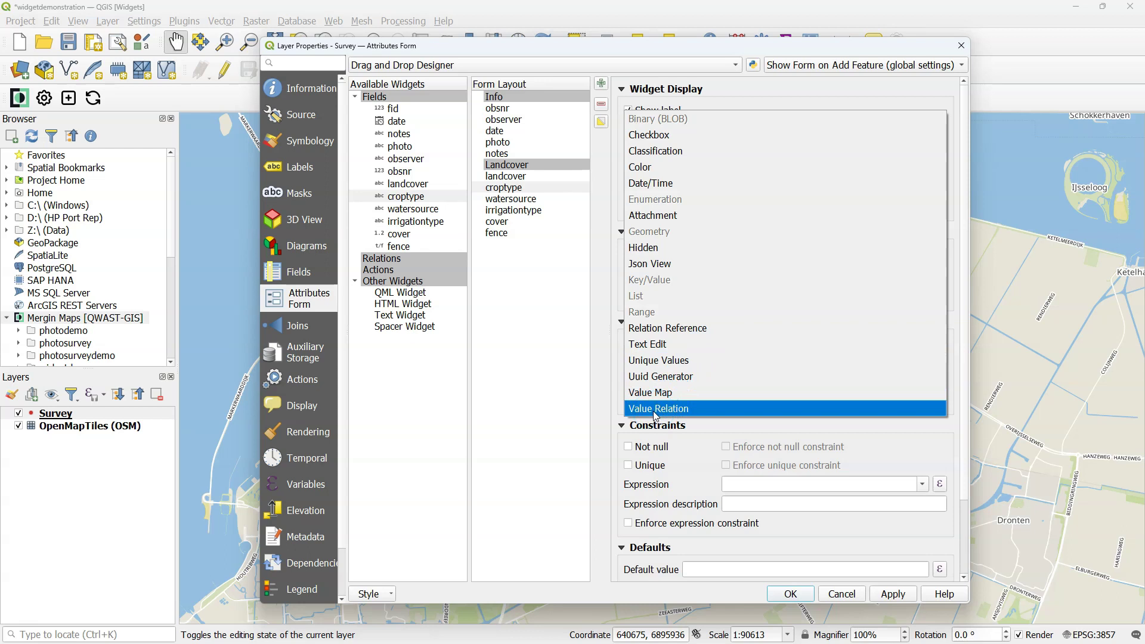
pyautogui.click(657, 410)
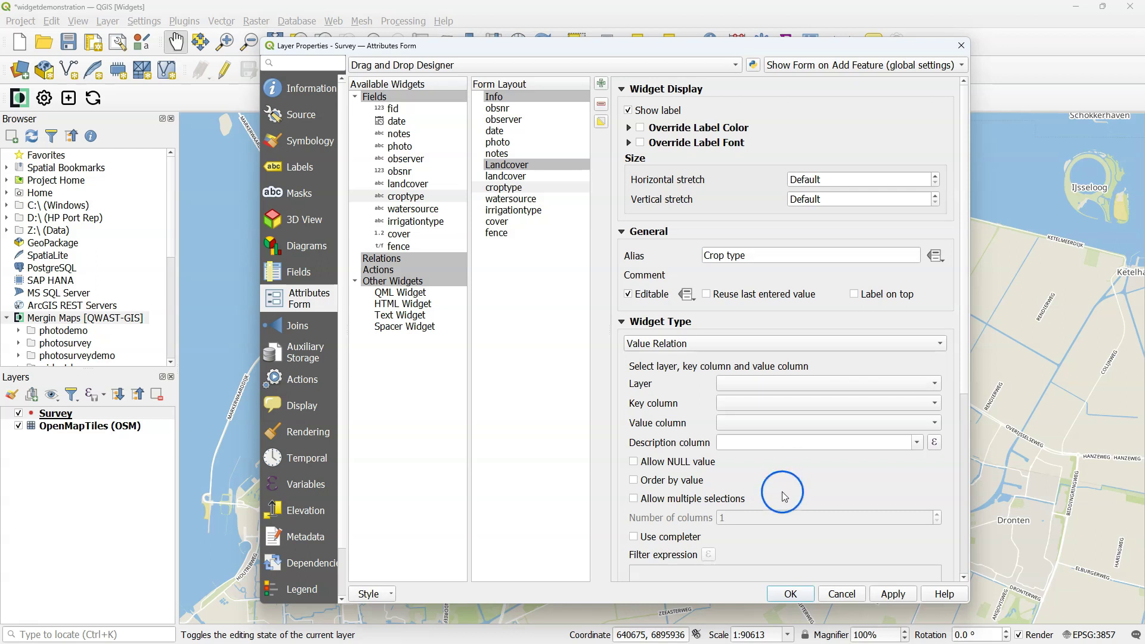
pyautogui.click(789, 595)
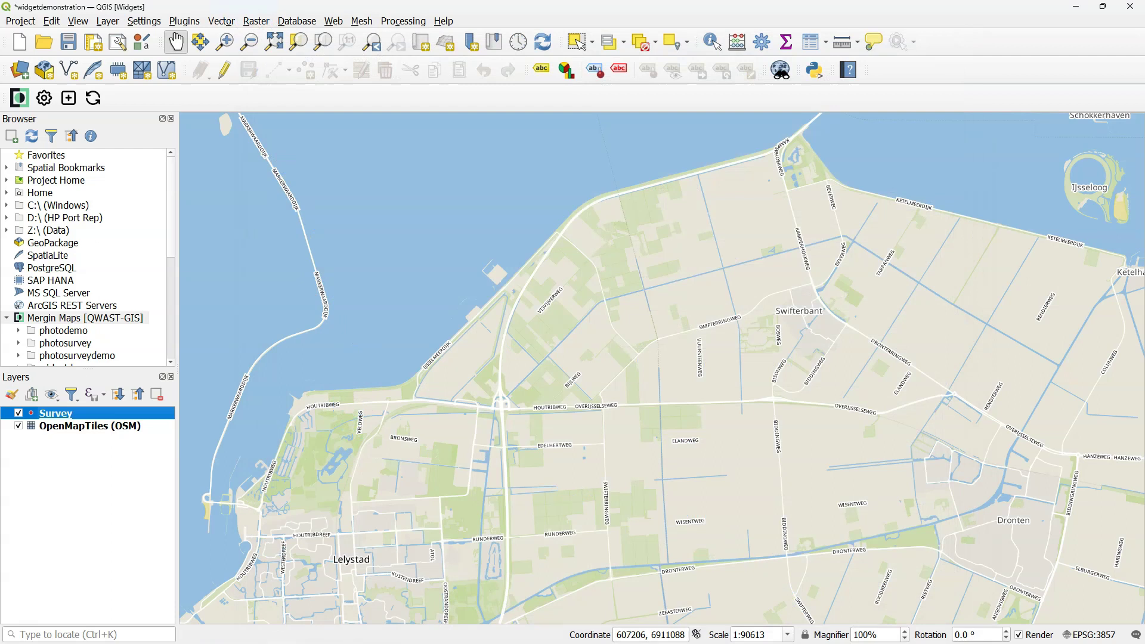
# - Start a new GeoPackage layer saved to a file named croptypes.gpkg
pyautogui.click(107, 21)
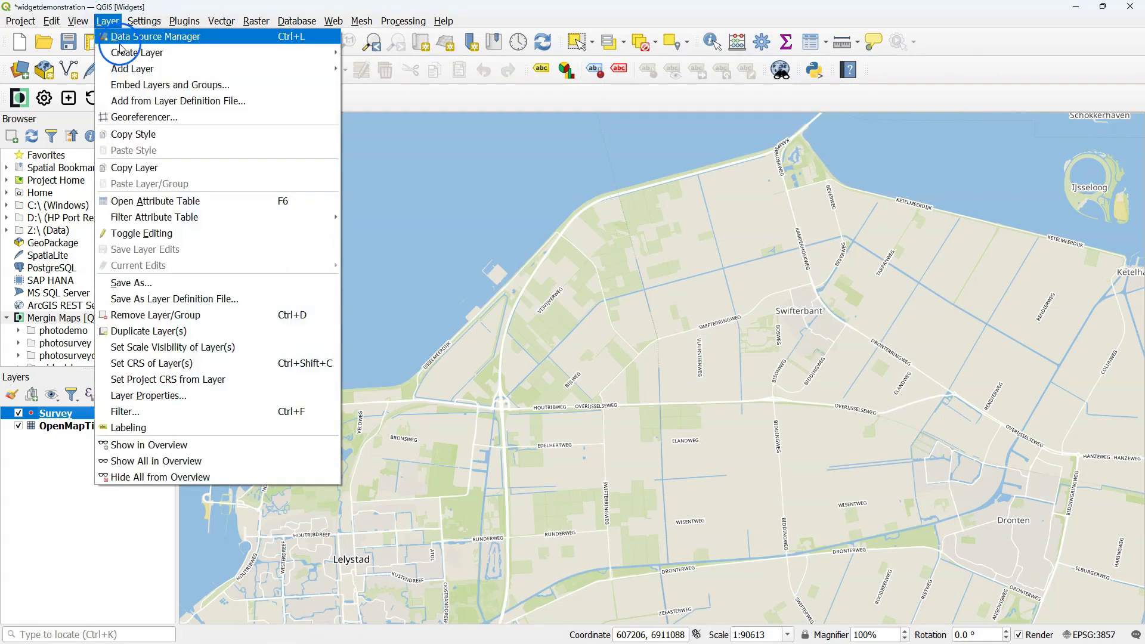
pyautogui.moveTo(122, 52)
pyautogui.click(425, 52)
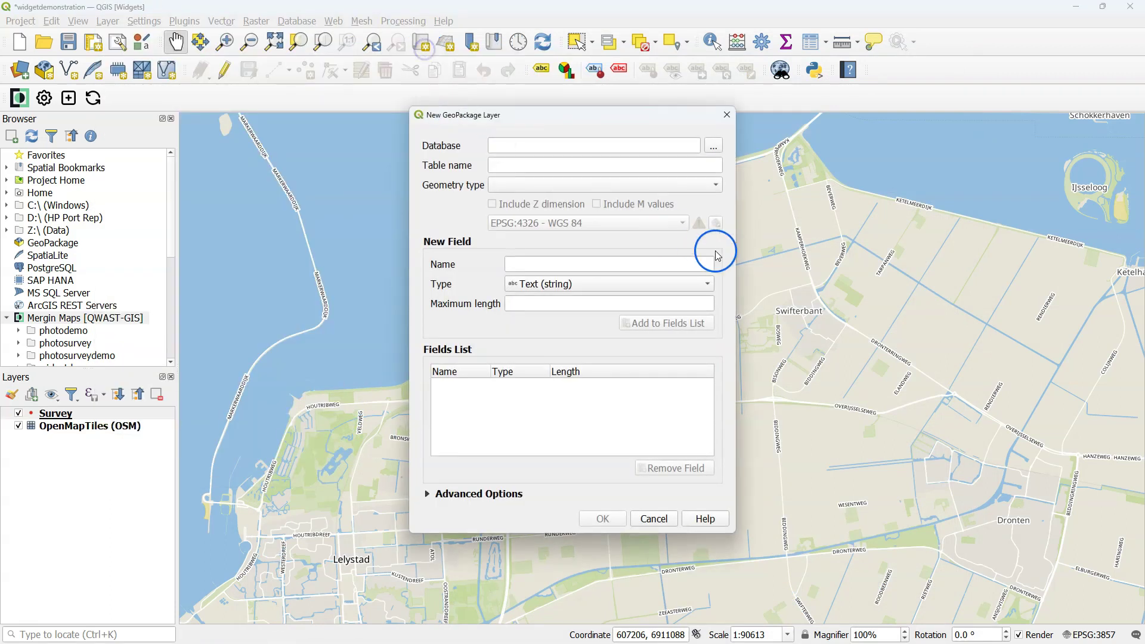
pyautogui.click(709, 147)
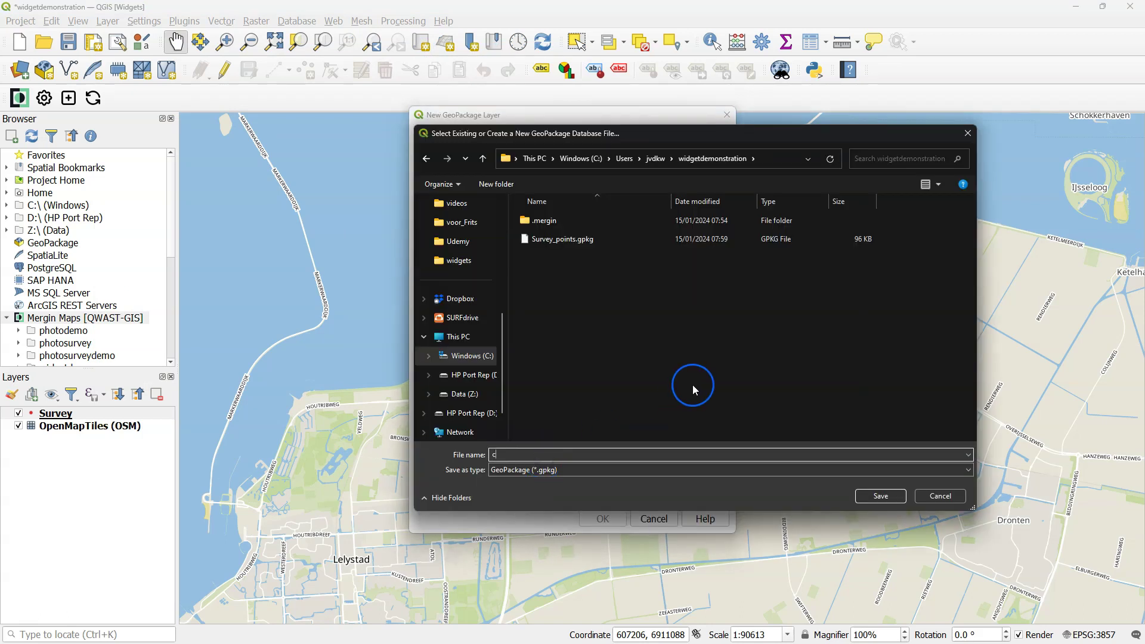
pyautogui.write('croptypes')
pyautogui.click(879, 497)
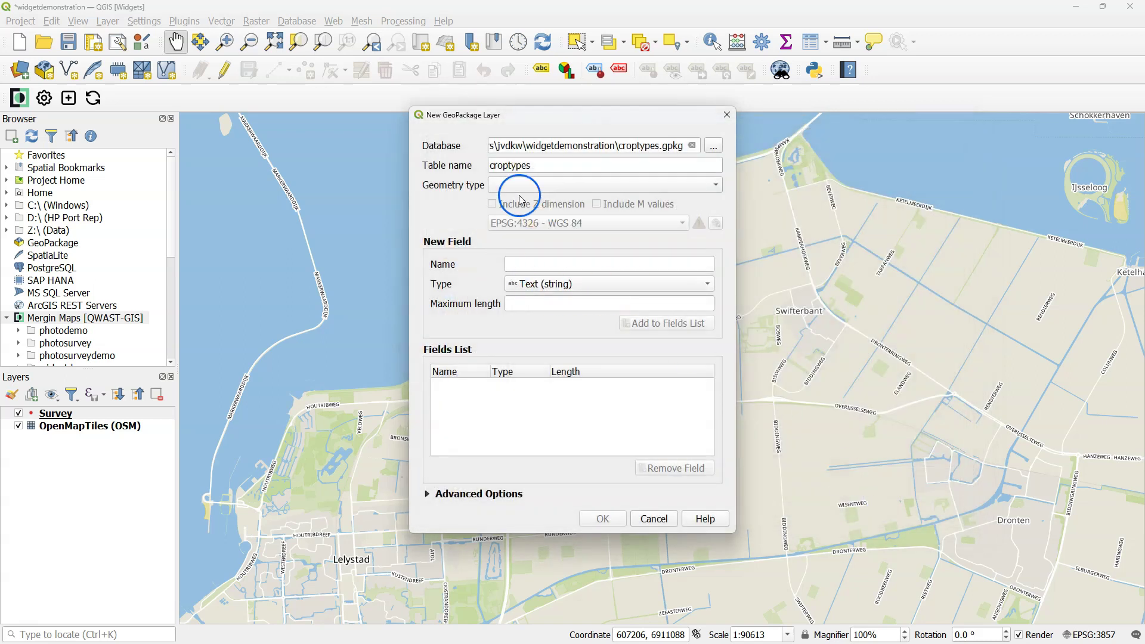
# - Name the table 'crop types', set No Geometry, and add a text field 'crops'
pyautogui.moveTo(550, 165); pyautogui.dragTo(455, 166)
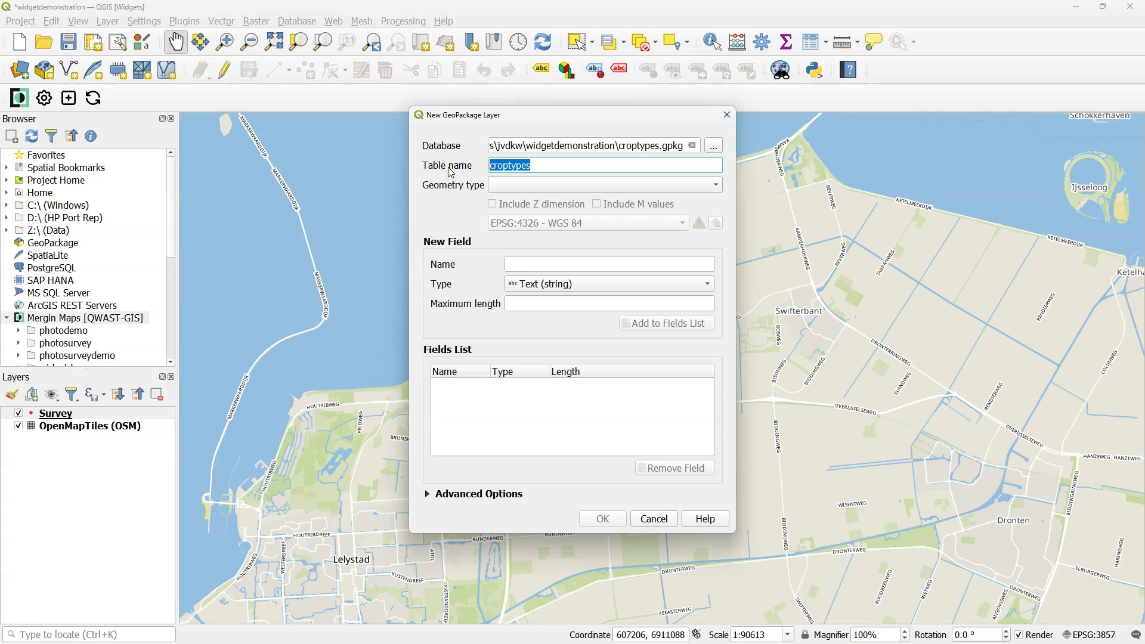
pyautogui.write('crop types')
pyautogui.click(528, 185)
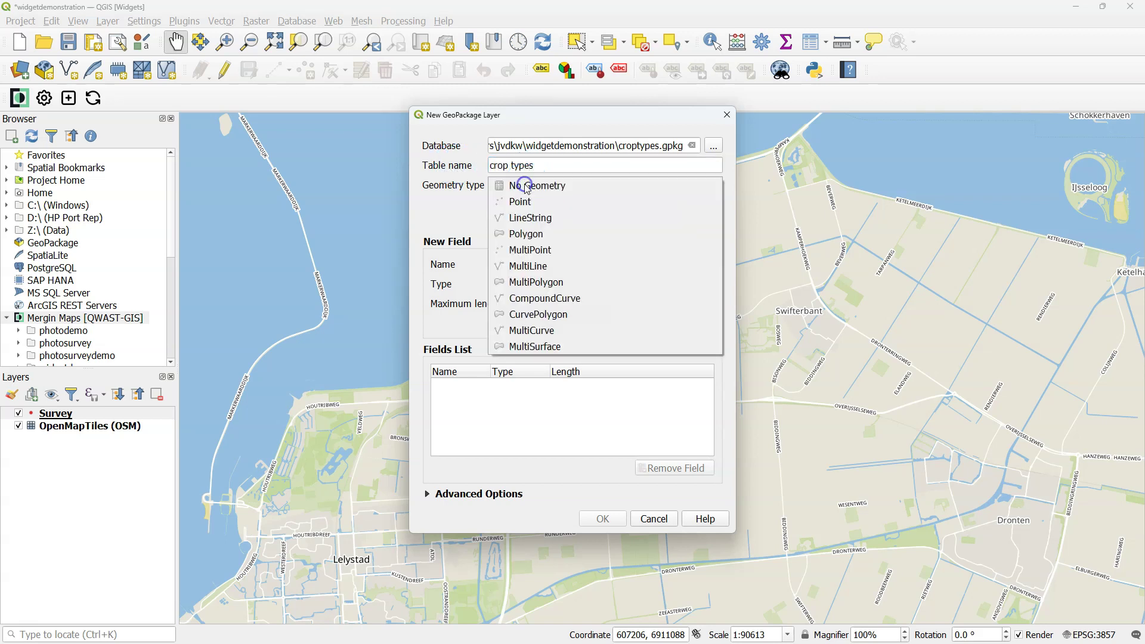
pyautogui.click(528, 188)
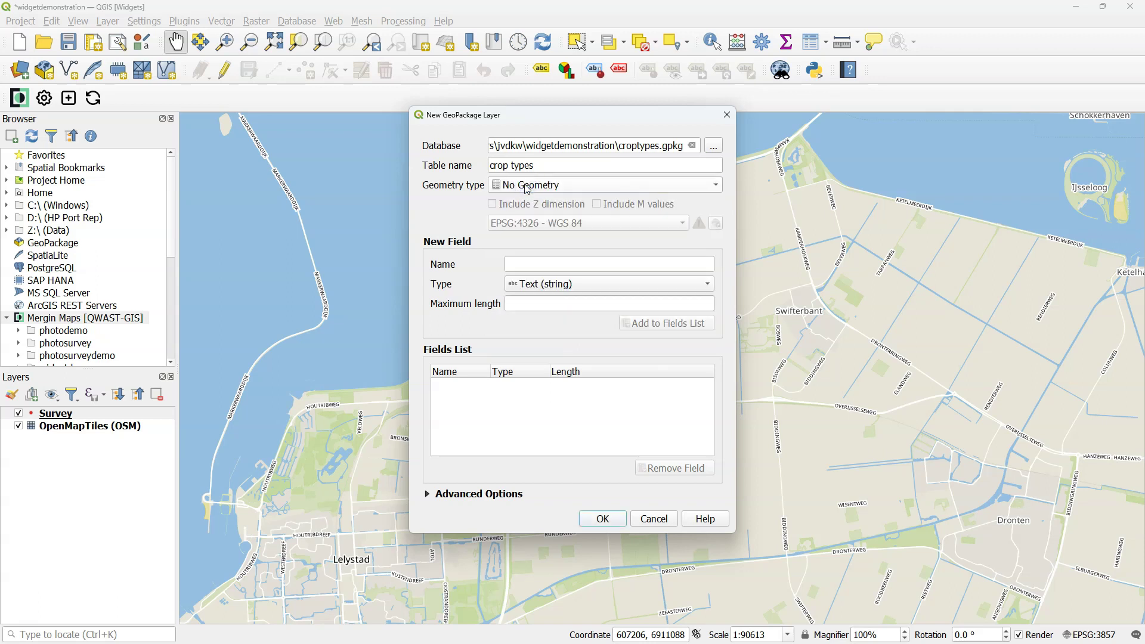
pyautogui.click(528, 265)
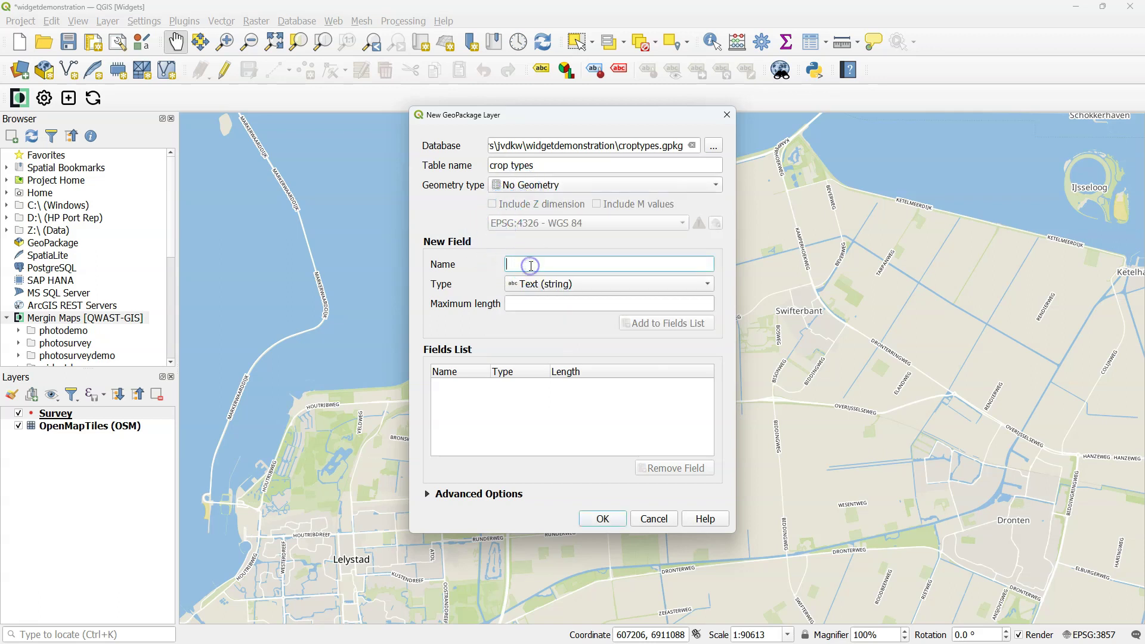
pyautogui.write('crops')
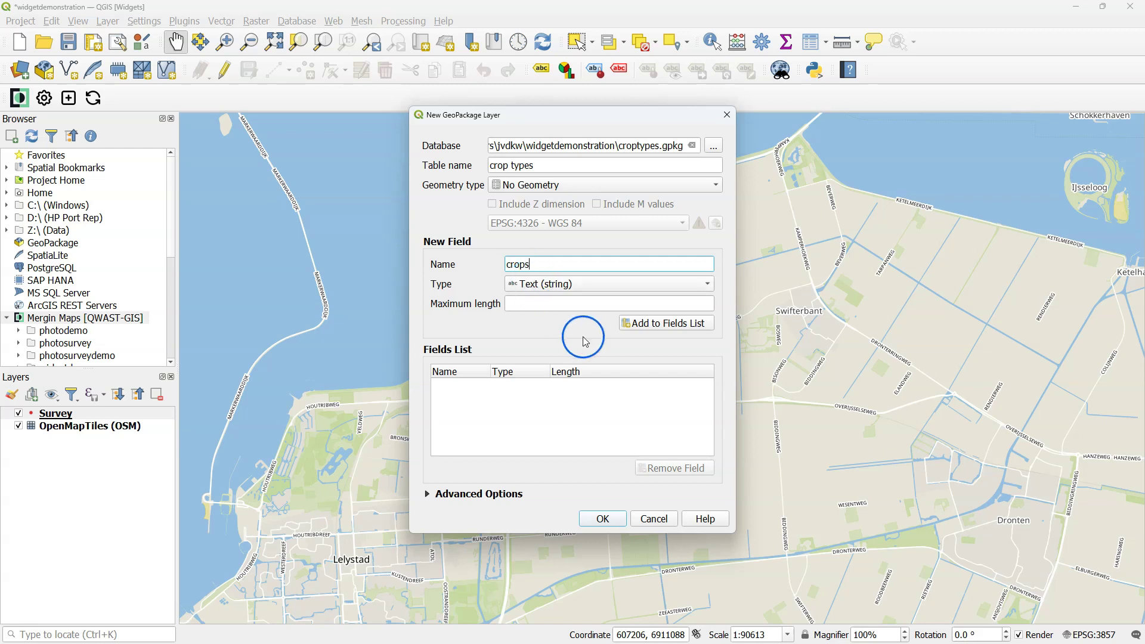
pyautogui.click(672, 326)
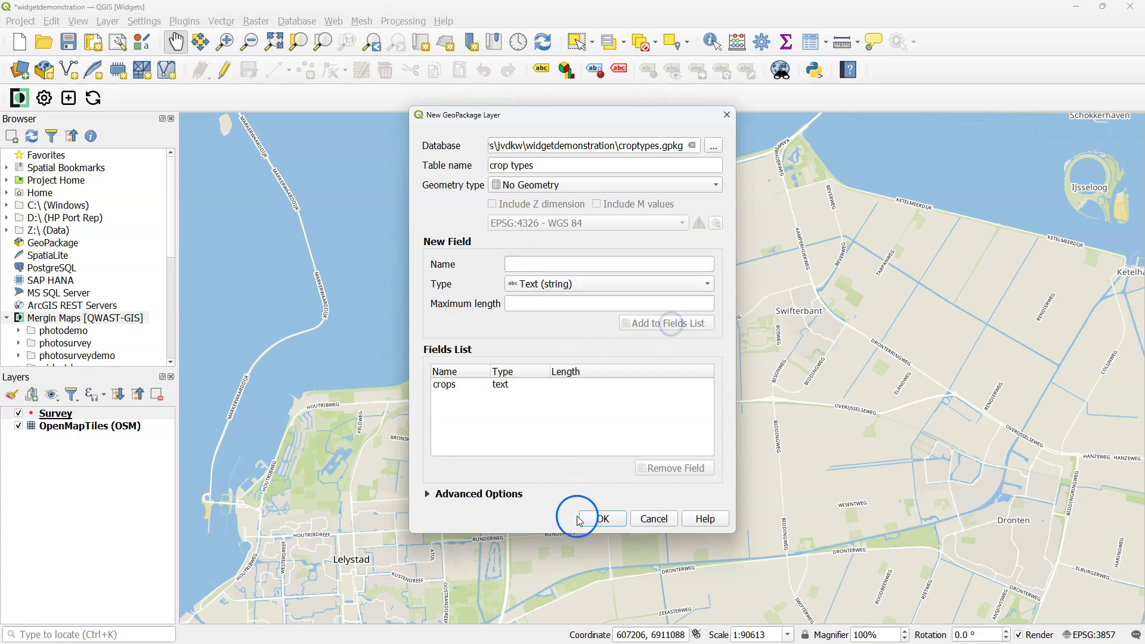
# - Create the crop types layer, open its attribute table in edit mode, and add a record
pyautogui.click(602, 519)
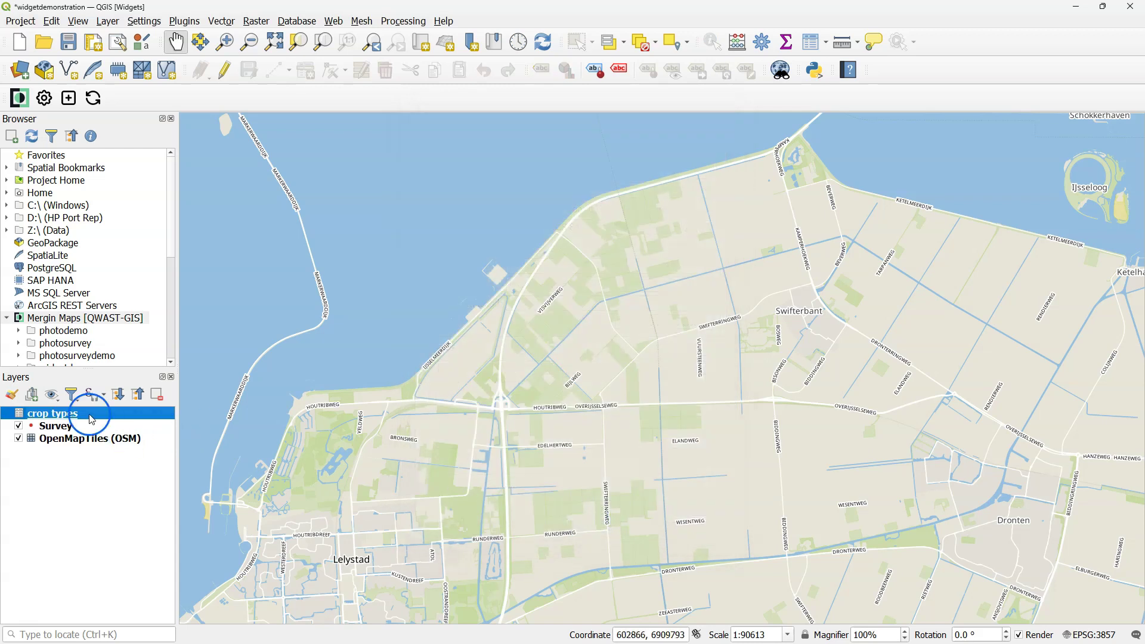
pyautogui.rightClick(89, 414)
pyautogui.click(156, 291)
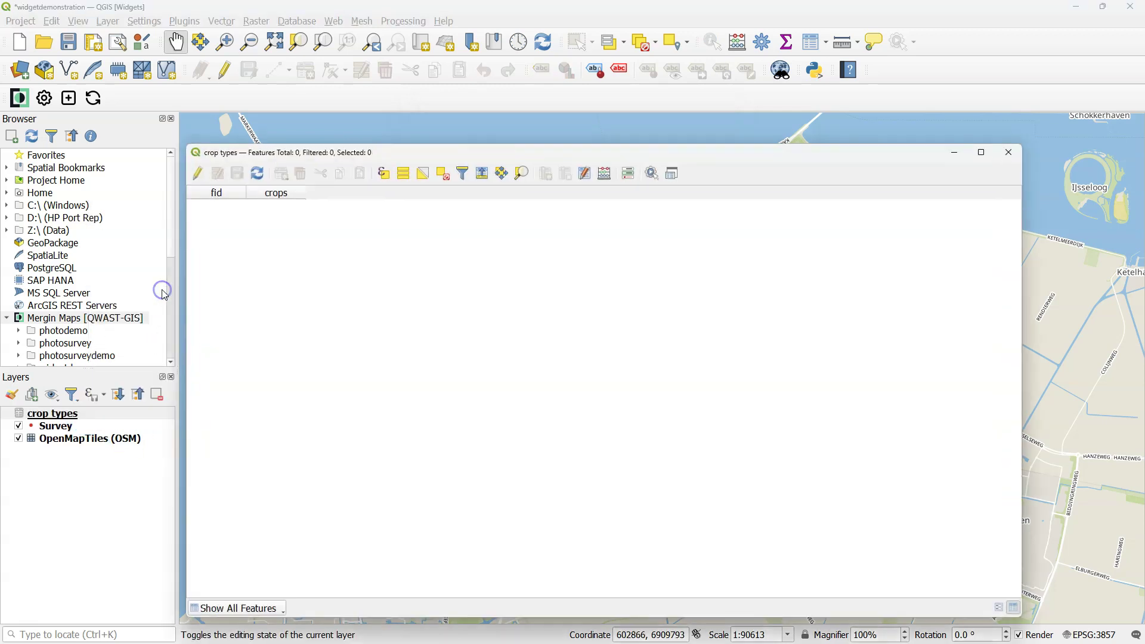
pyautogui.click(197, 173)
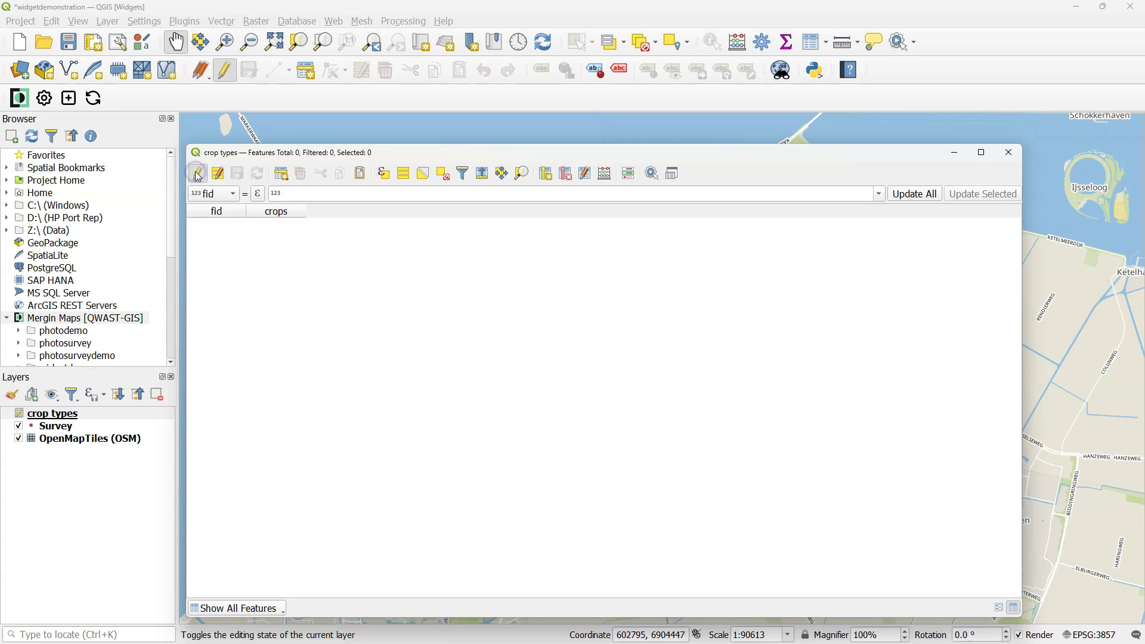
pyautogui.click(282, 174)
pyautogui.click(1067, 460)
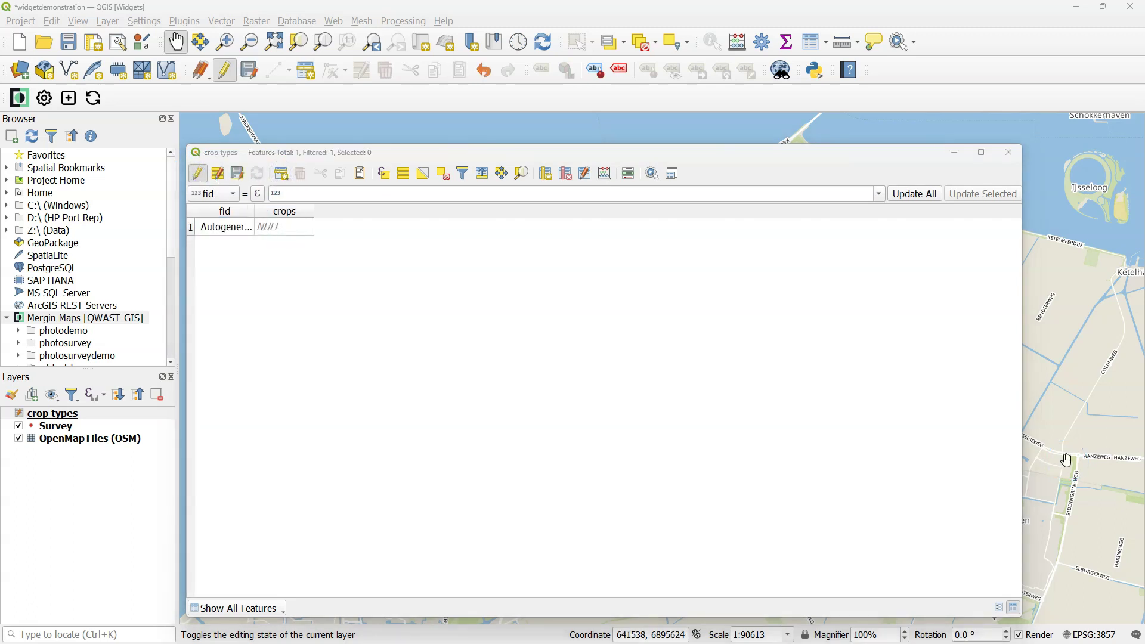
# - Enter crop records Wheat, Soy beans, Pulses and Cotton
pyautogui.doubleClick(276, 228)
pyautogui.write('Wheat')
pyautogui.click(396, 248)
pyautogui.click(282, 174)
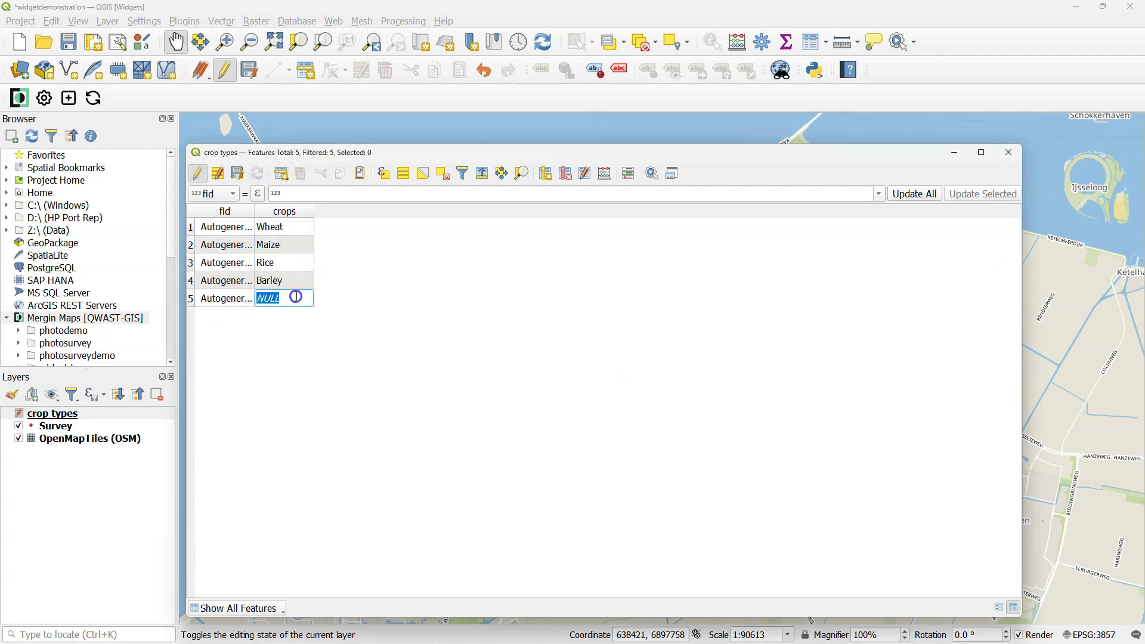
pyautogui.write('Soy beans')
pyautogui.click(282, 174)
pyautogui.doubleClick(276, 317)
pyautogui.write('Pulses')
pyautogui.click(282, 173)
pyautogui.doubleClick(276, 335)
pyautogui.write('Cotton')
# - Add further crop records Potatoes, Alfalfa and Sorghum
pyautogui.click(281, 173)
pyautogui.doubleClick(276, 352)
pyautogui.write('Potatoes')
pyautogui.click(281, 173)
pyautogui.doubleClick(286, 370)
pyautogui.write('Alfalfa')
pyautogui.press('Return')
pyautogui.click(282, 174)
pyautogui.doubleClick(301, 388)
pyautogui.write('Sorghum')
pyautogui.click(440, 360)
# - Stop editing, save the crop types edits, and close the attribute table
pyautogui.click(198, 173)
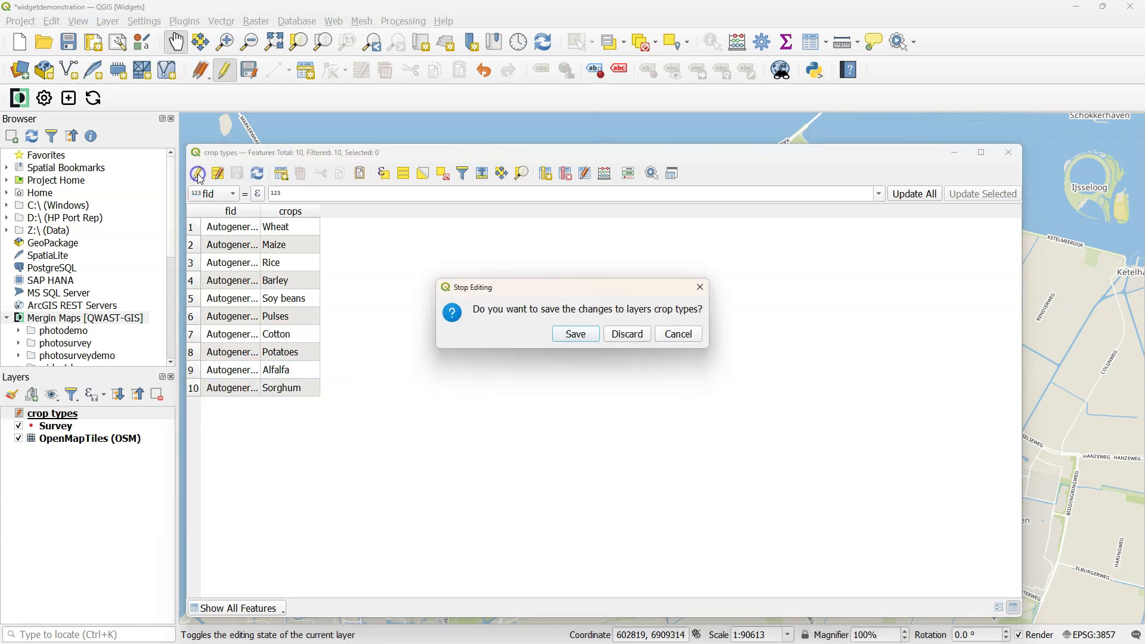
pyautogui.click(575, 335)
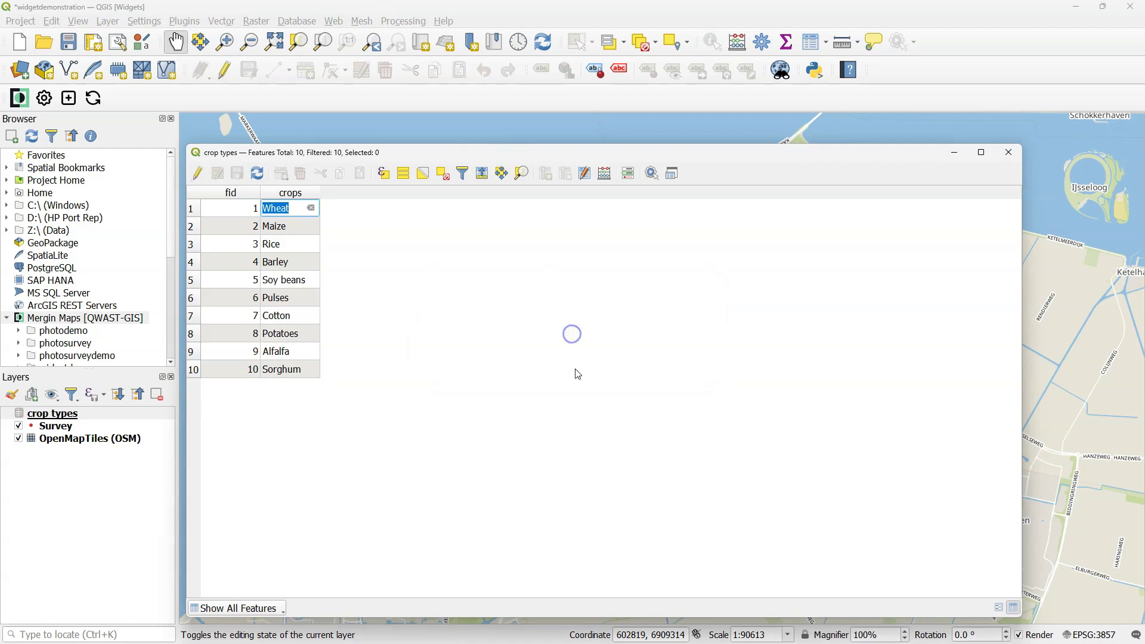
pyautogui.click(1012, 154)
# - In Survey properties, point croptype's value relation at crop types using the crops column as value
pyautogui.rightClick(54, 426)
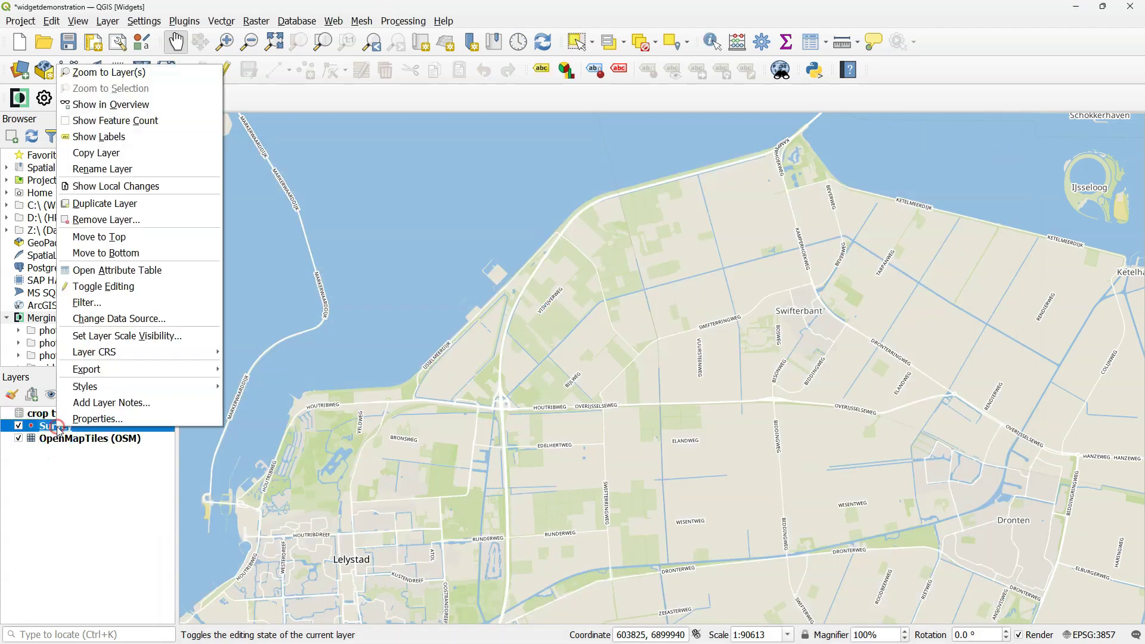
pyautogui.click(113, 343)
pyautogui.click(506, 189)
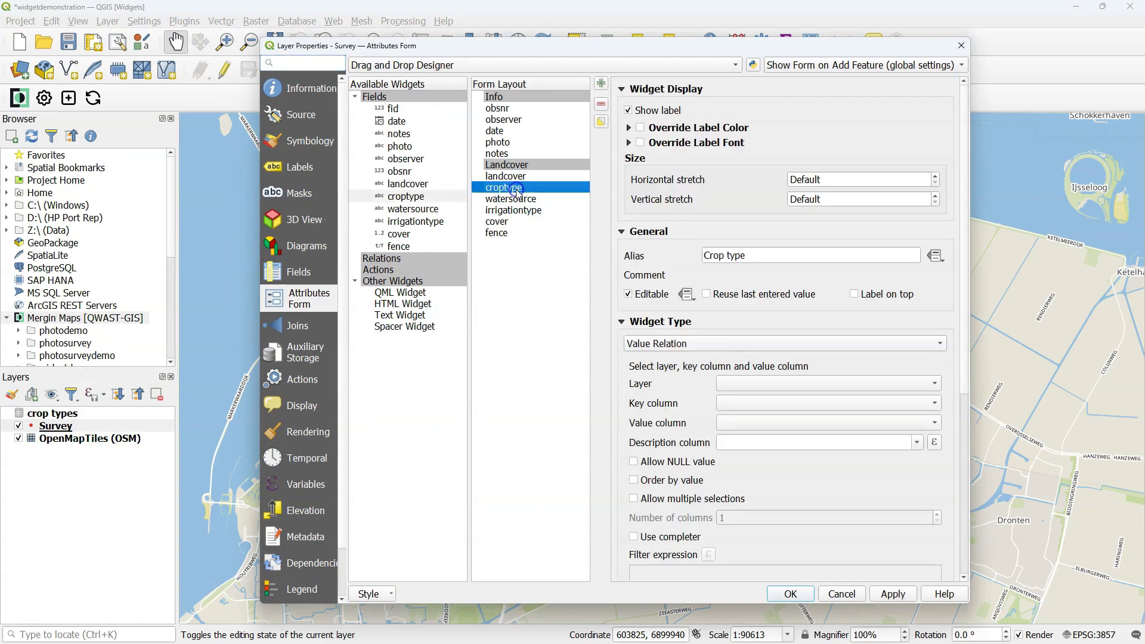
pyautogui.click(763, 385)
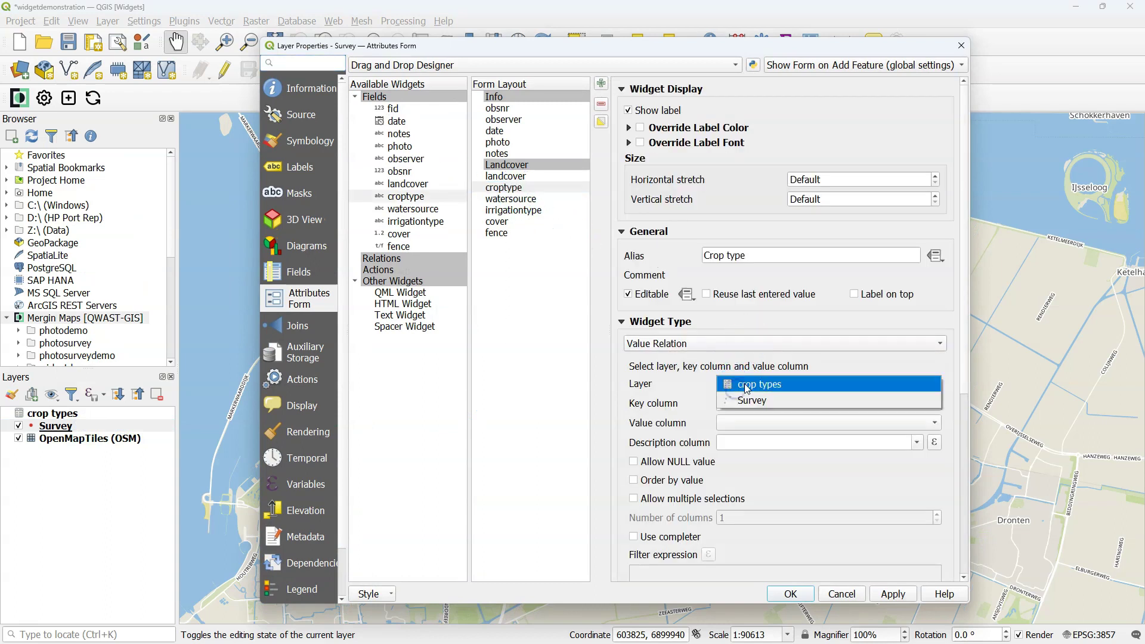
pyautogui.click(764, 385)
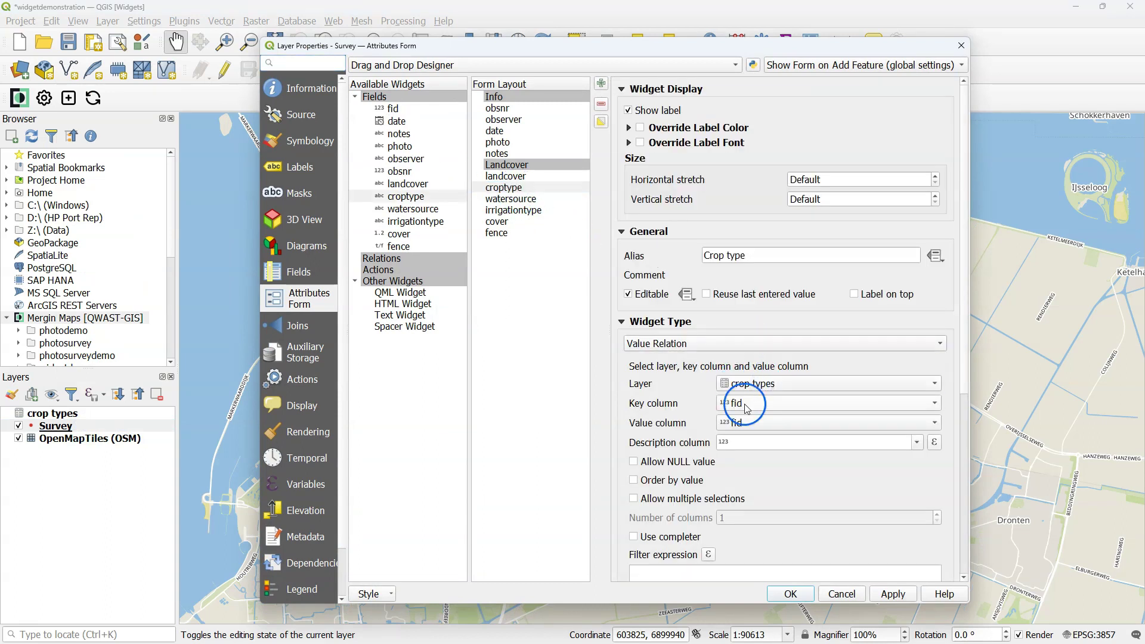
pyautogui.click(740, 423)
pyautogui.click(741, 439)
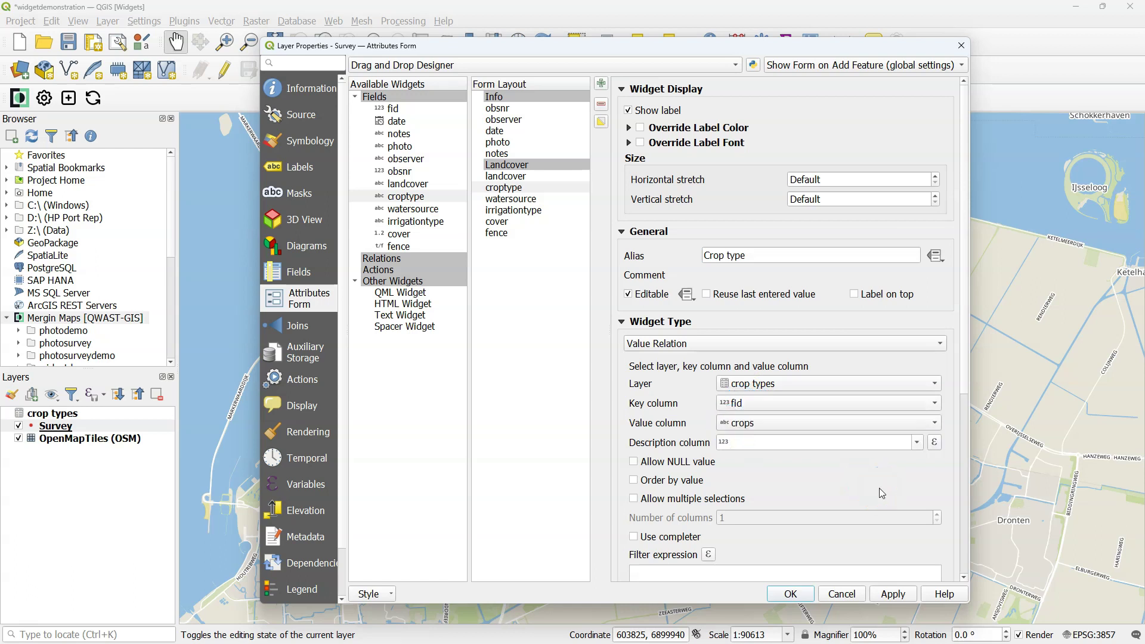
# - Constrain croptype with expression landcover = 'Cropland' and description 'Only for cropland'
pyautogui.click(506, 176)
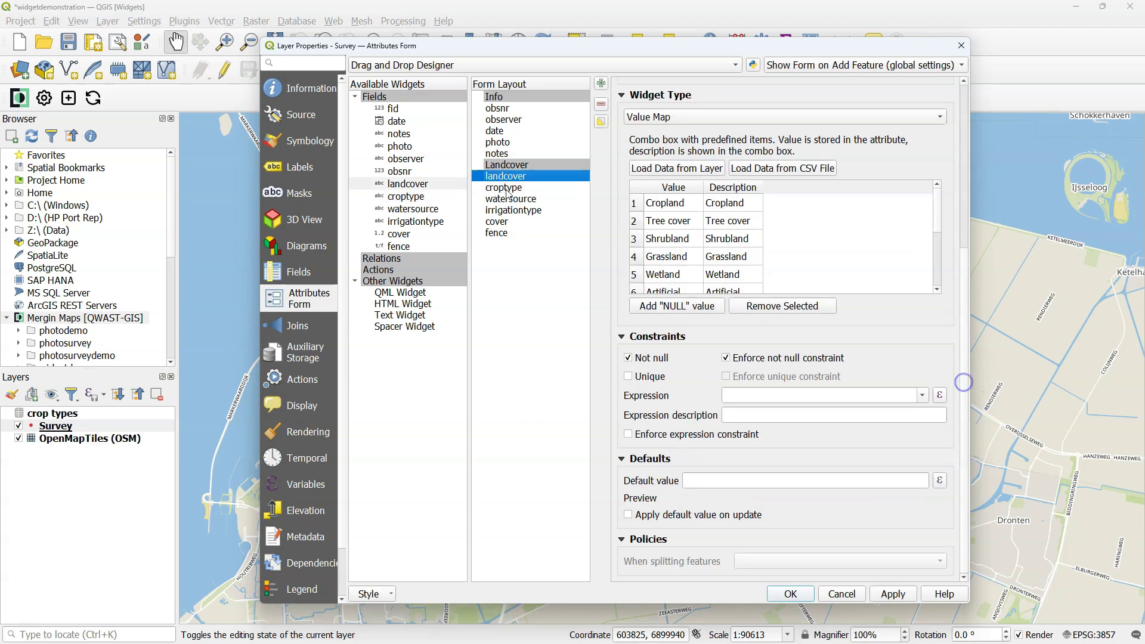
pyautogui.click(505, 190)
pyautogui.click(671, 342)
pyautogui.click(751, 436)
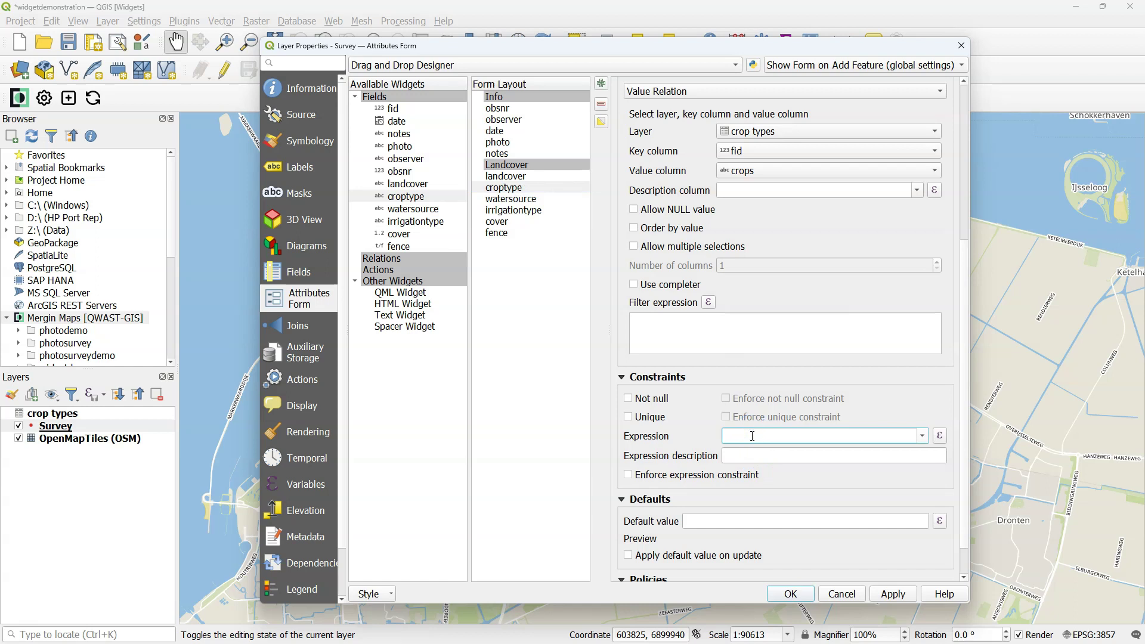
pyautogui.write("landcover = 'Cropland'")
pyautogui.click(527, 177)
pyautogui.click(517, 189)
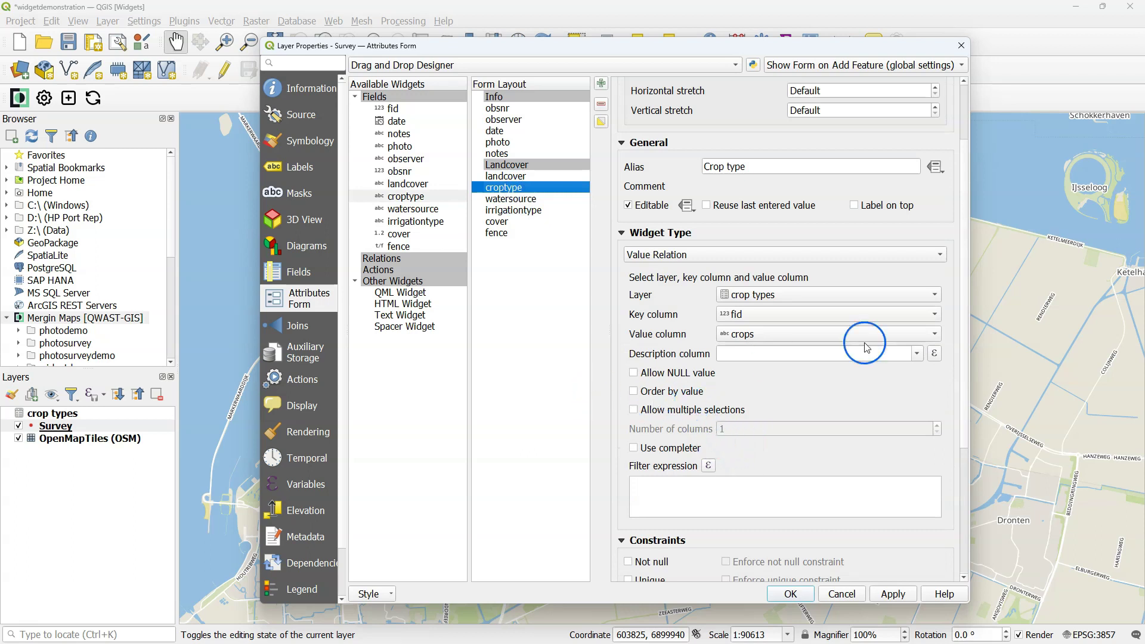
pyautogui.scroll(-5, 953, 331)
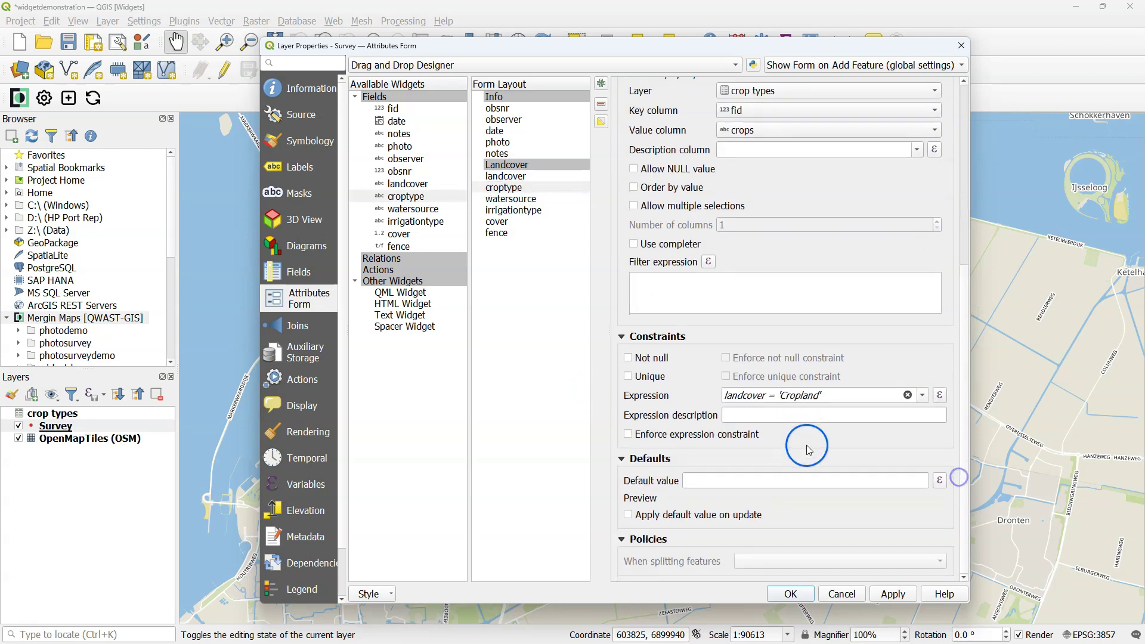
pyautogui.click(763, 416)
pyautogui.write('Only for cropland')
pyautogui.click(835, 449)
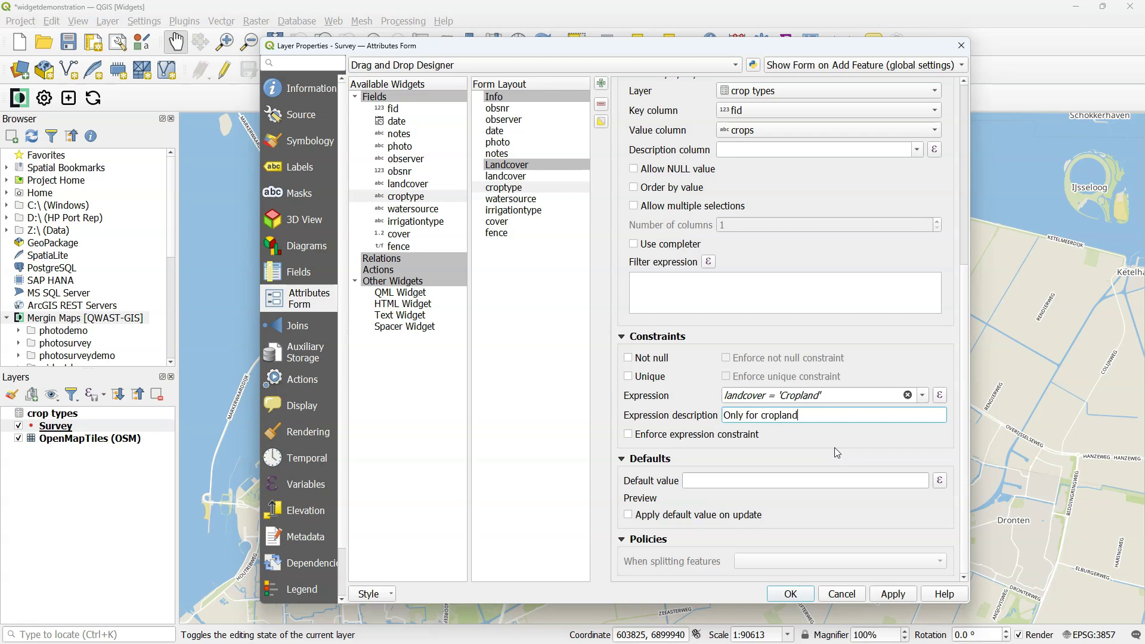
pyautogui.click(628, 436)
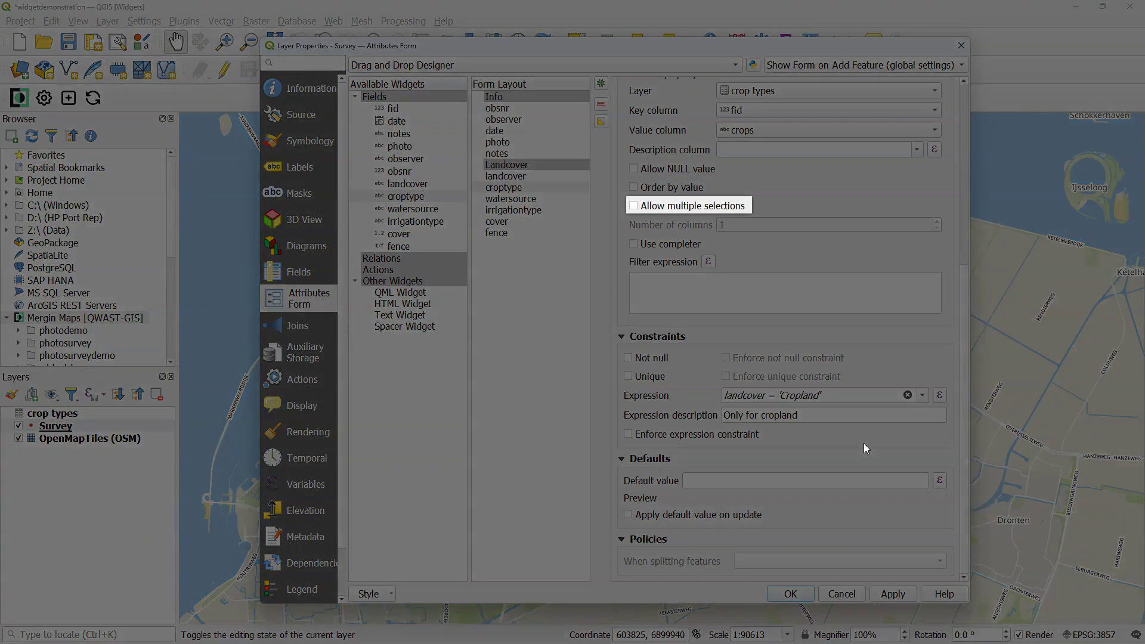
pyautogui.click(630, 285)
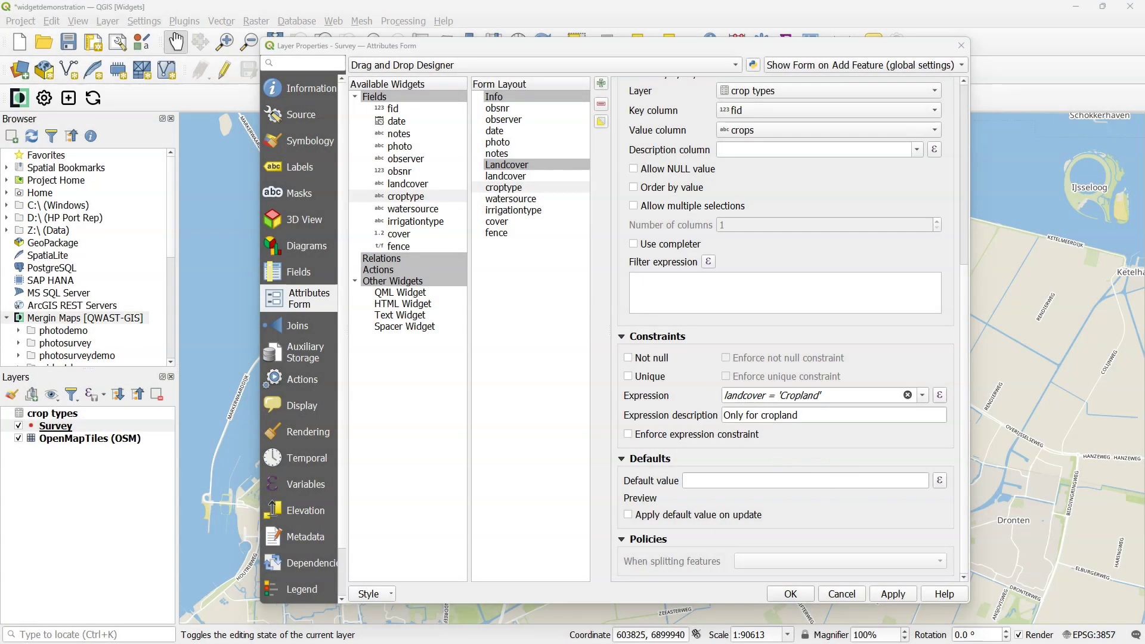
# - Apply the croptype settings, then alias watersource 'Water source' with a Value Map widget
pyautogui.click(893, 594)
pyautogui.click(517, 201)
pyautogui.scroll(3, 962, 376)
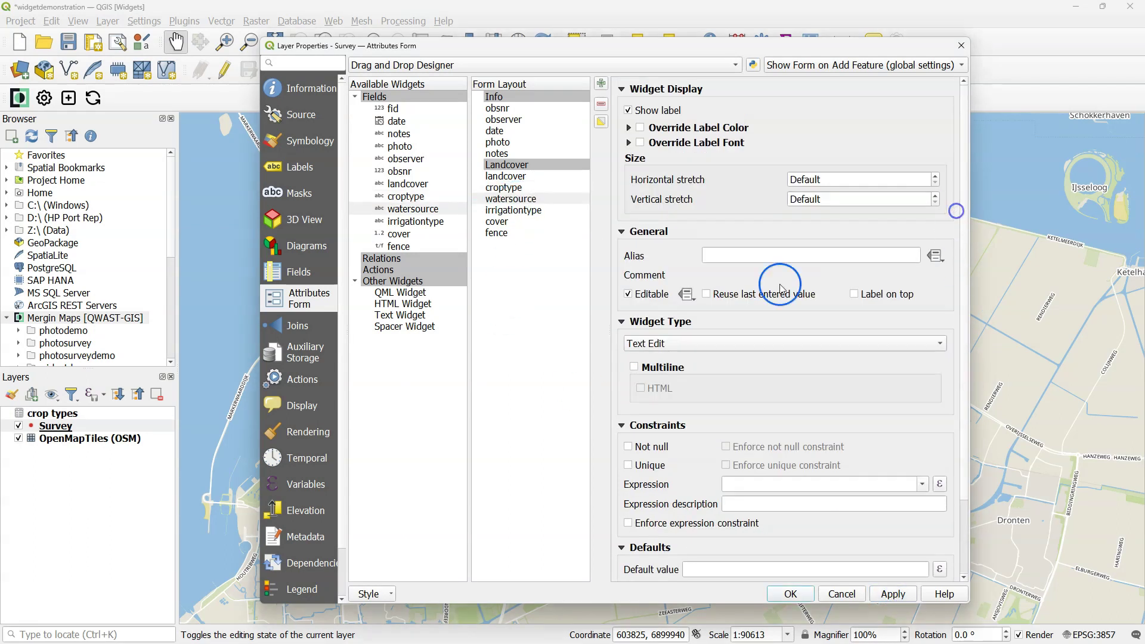
pyautogui.click(773, 255)
pyautogui.write('Water source')
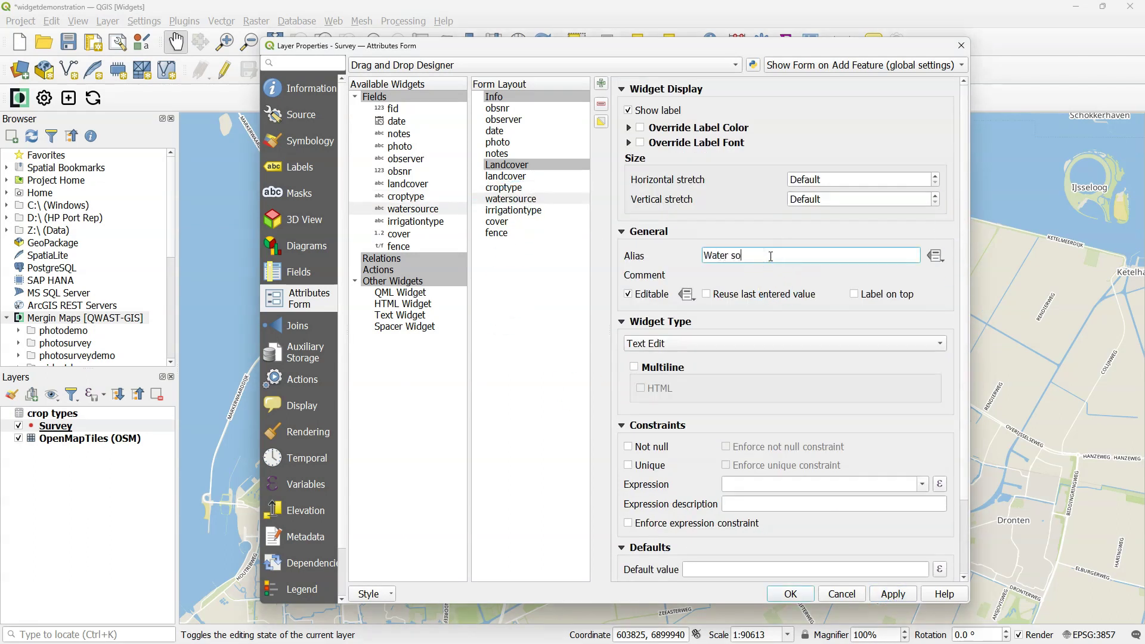
pyautogui.click(705, 344)
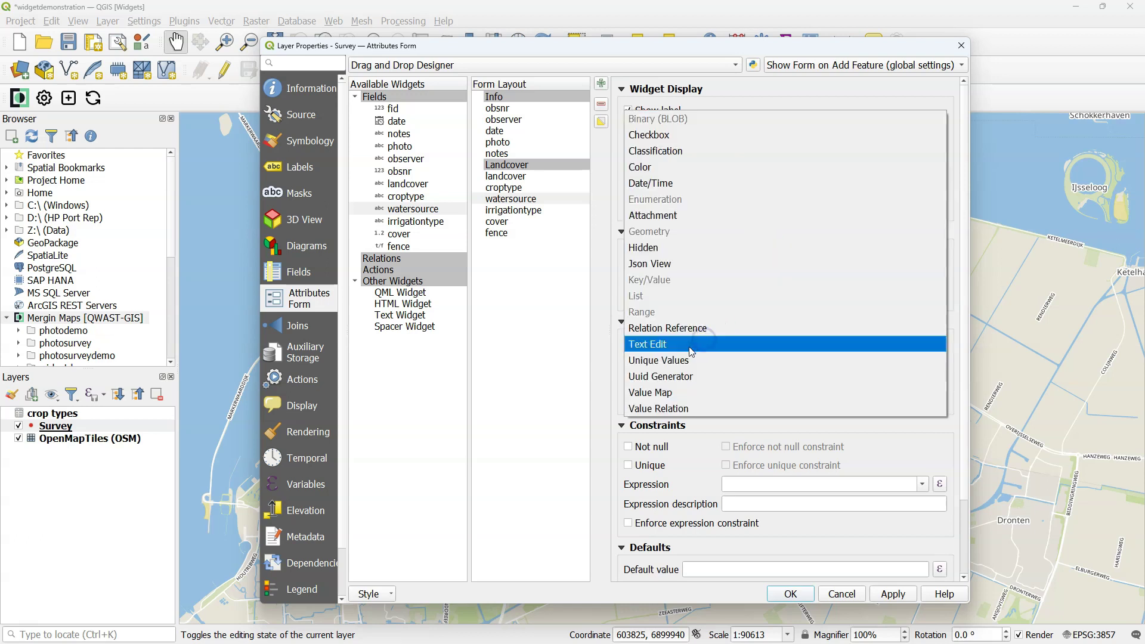
pyautogui.click(668, 392)
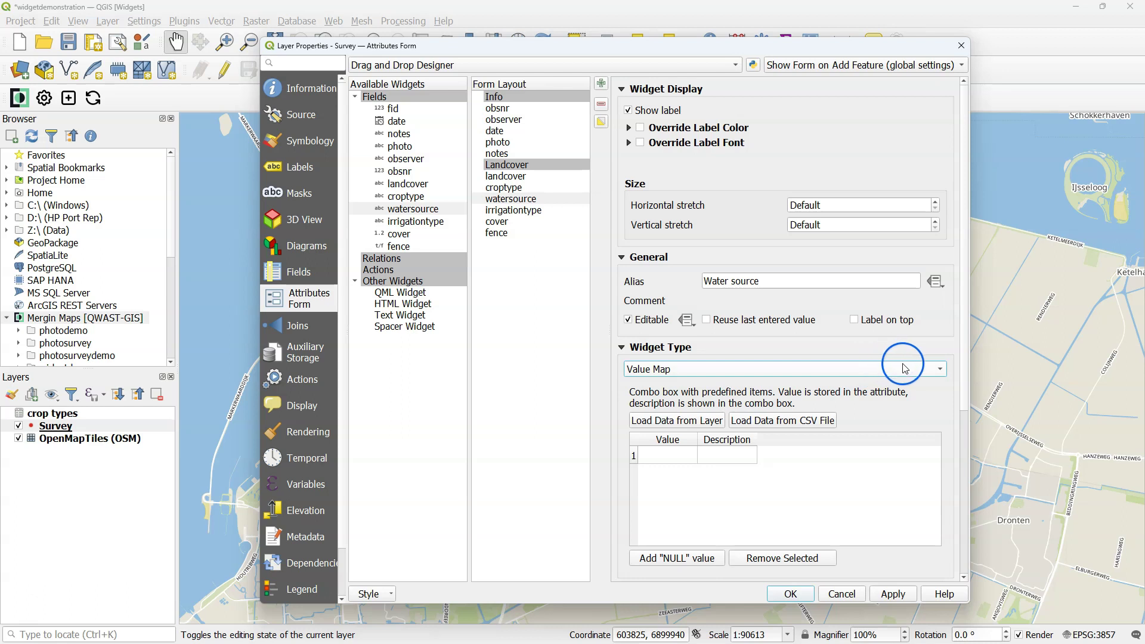
# - Enter water source values Rainfed, Irrigated, Supplemental and Unknown
pyautogui.doubleClick(675, 455)
pyautogui.write('Rainfed')
pyautogui.press('Return')
pyautogui.write('Irrigated')
pyautogui.press('Return')
pyautogui.write('Supplemental')
pyautogui.press('Return')
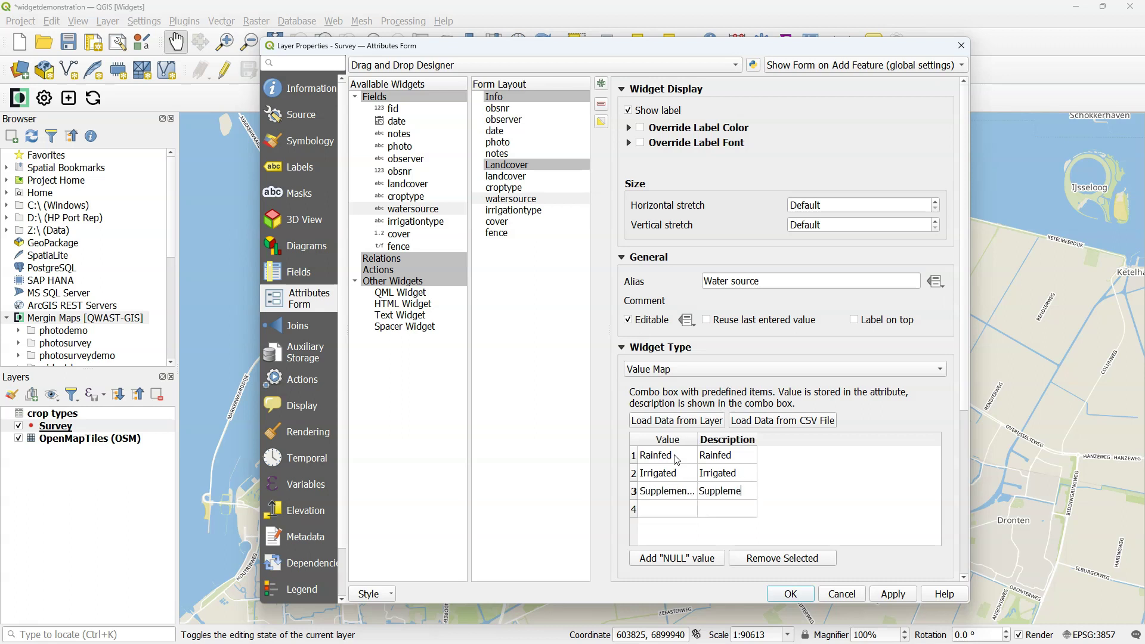
pyautogui.write('Unknown')
pyautogui.press('Return')
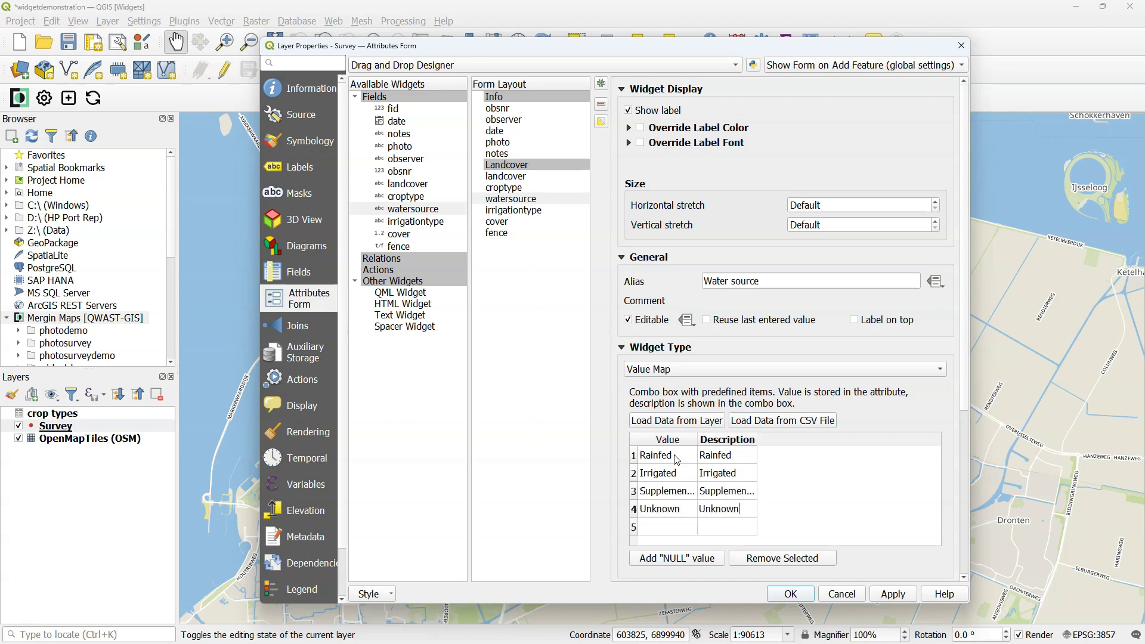
pyautogui.moveTo(698, 439); pyautogui.dragTo(825, 439)
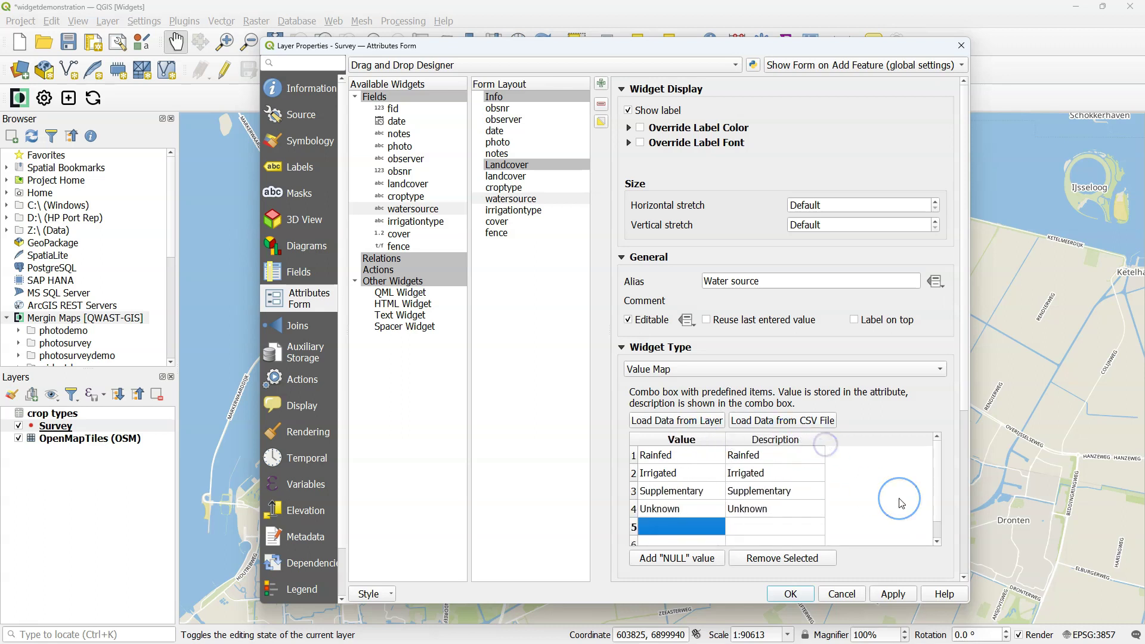
# - Constrain watersource with "landcover" = 'cropland' described 'Only for crops', and apply
pyautogui.scroll(-5, 795, 395)
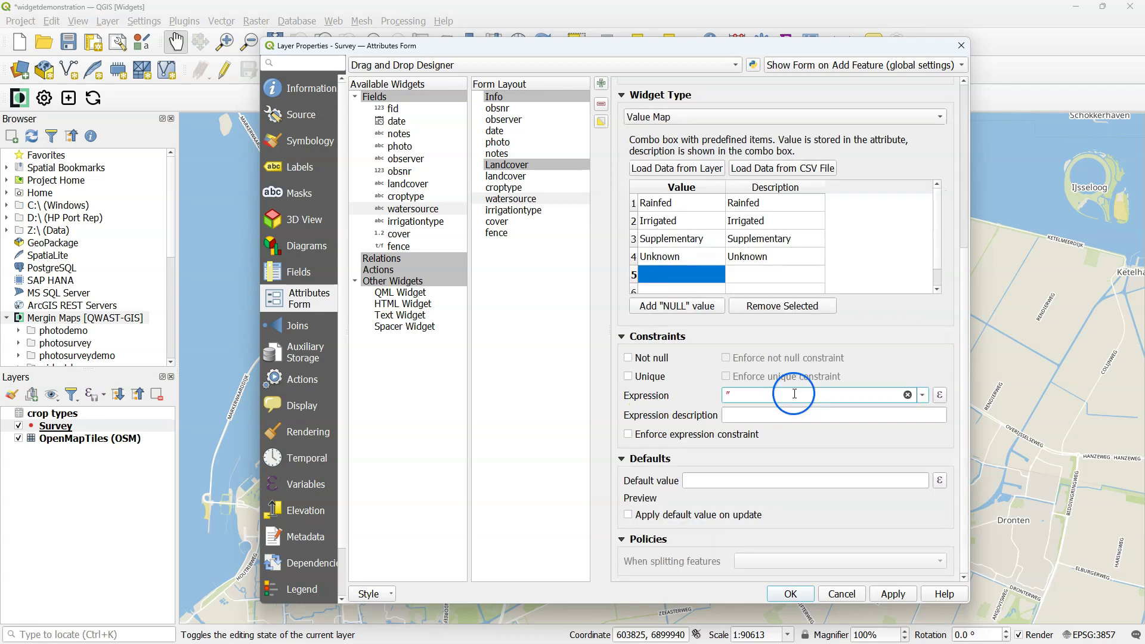
pyautogui.click(794, 394)
pyautogui.write('"landcover" = \'cropland')
pyautogui.click(780, 416)
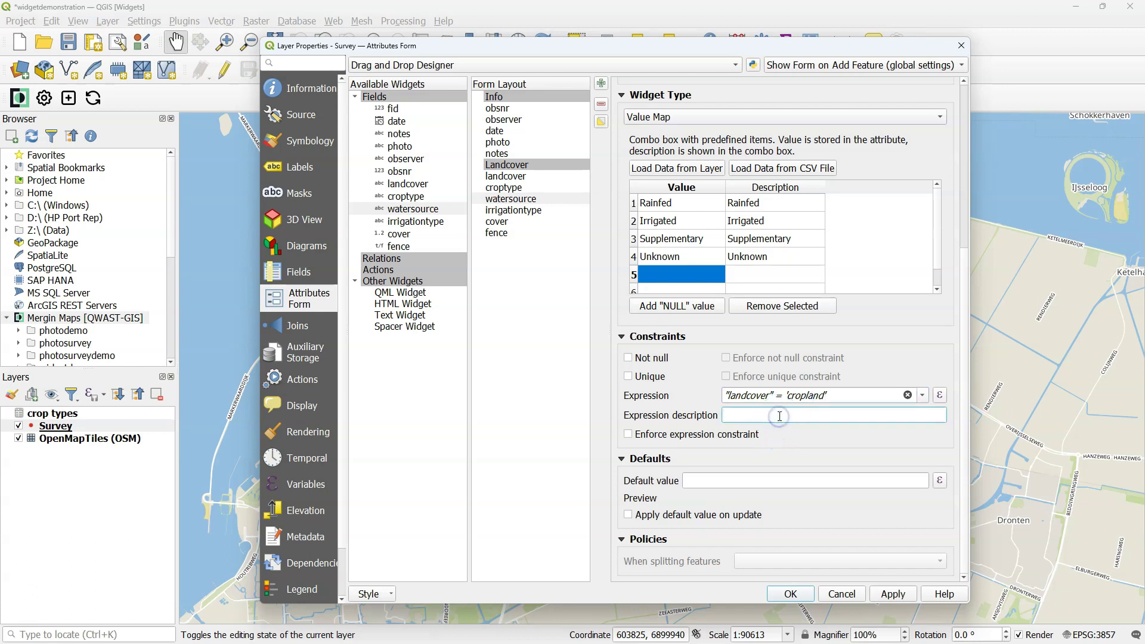
pyautogui.write('Only for crops')
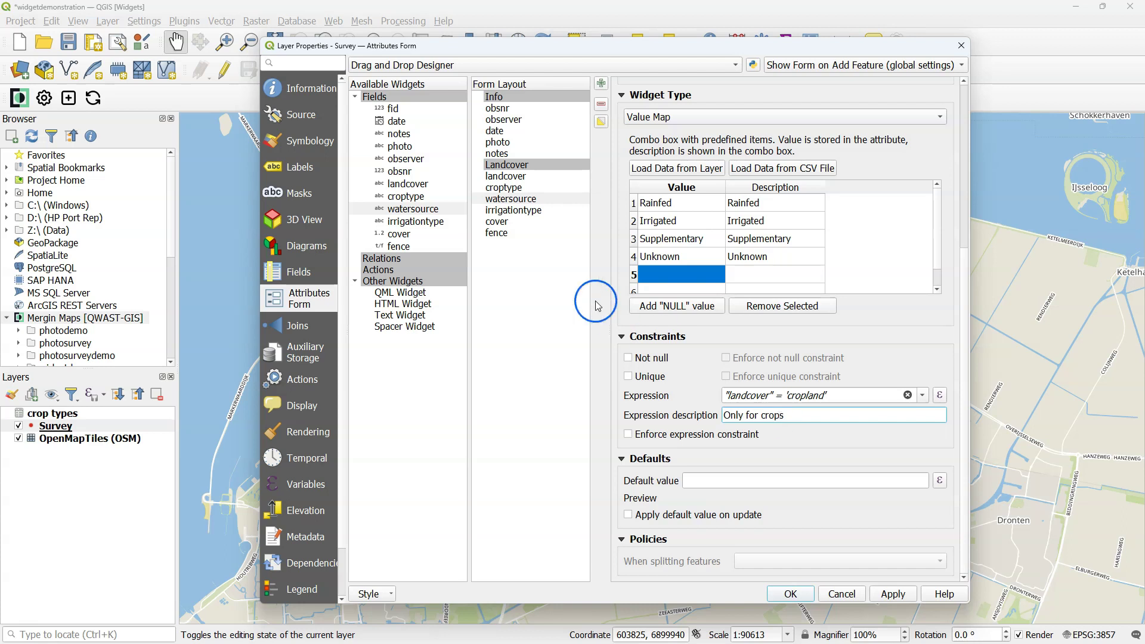
pyautogui.click(895, 593)
pyautogui.scroll(6, 967, 440)
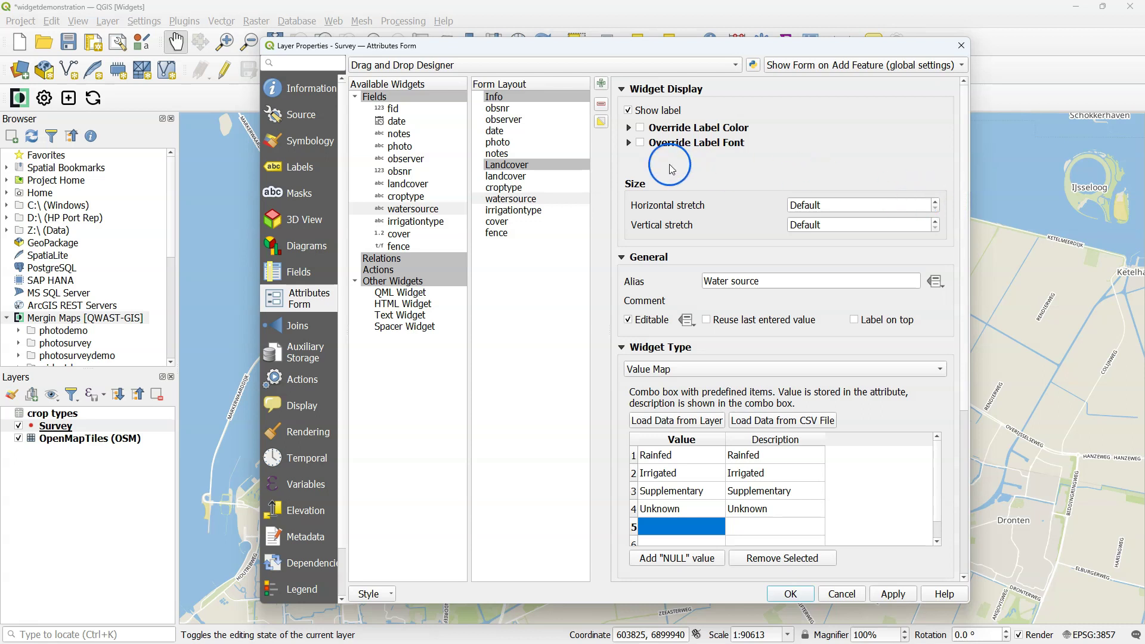
# - Alias irrigationtype as 'Irrigation type' and switch its widget to Value Map
pyautogui.click(517, 212)
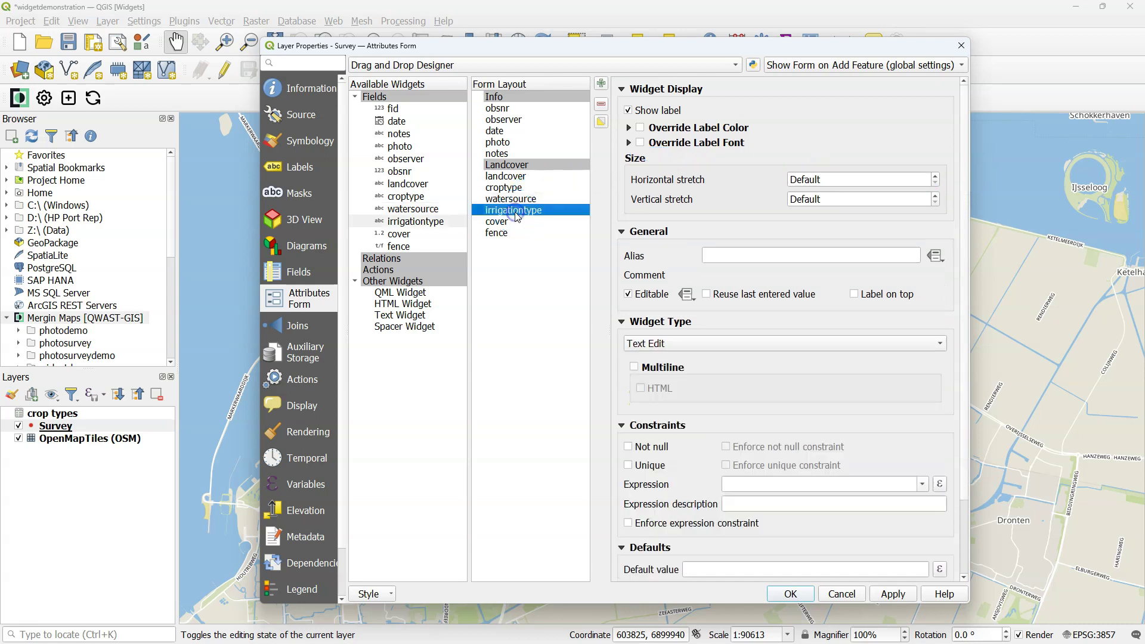
pyautogui.click(715, 257)
pyautogui.write('Irrigation type')
pyautogui.click(702, 345)
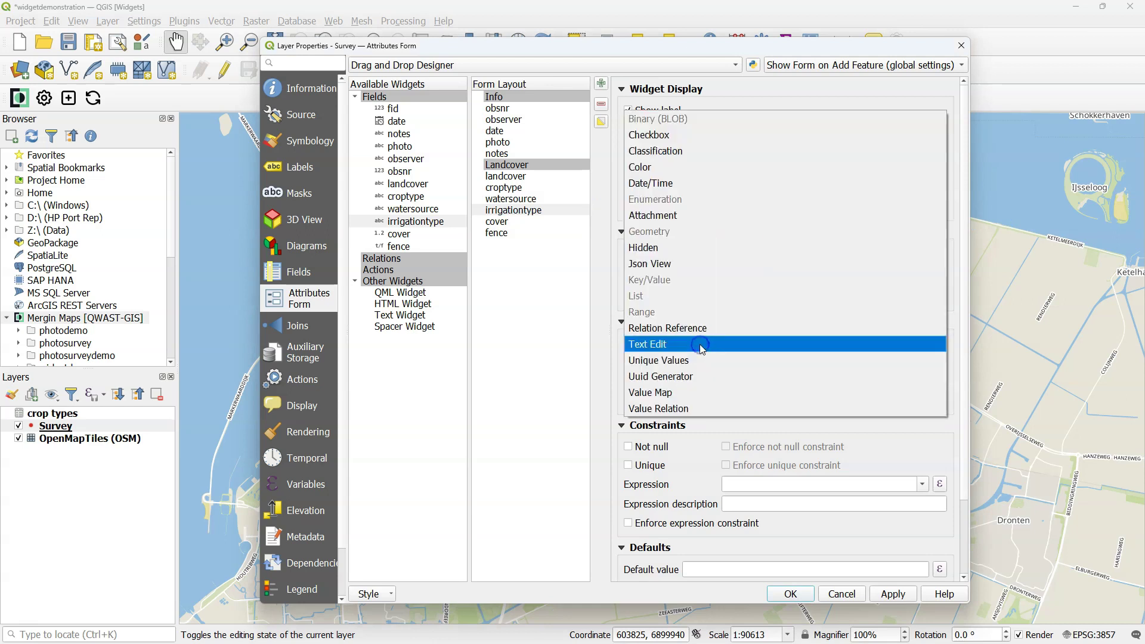
pyautogui.click(656, 394)
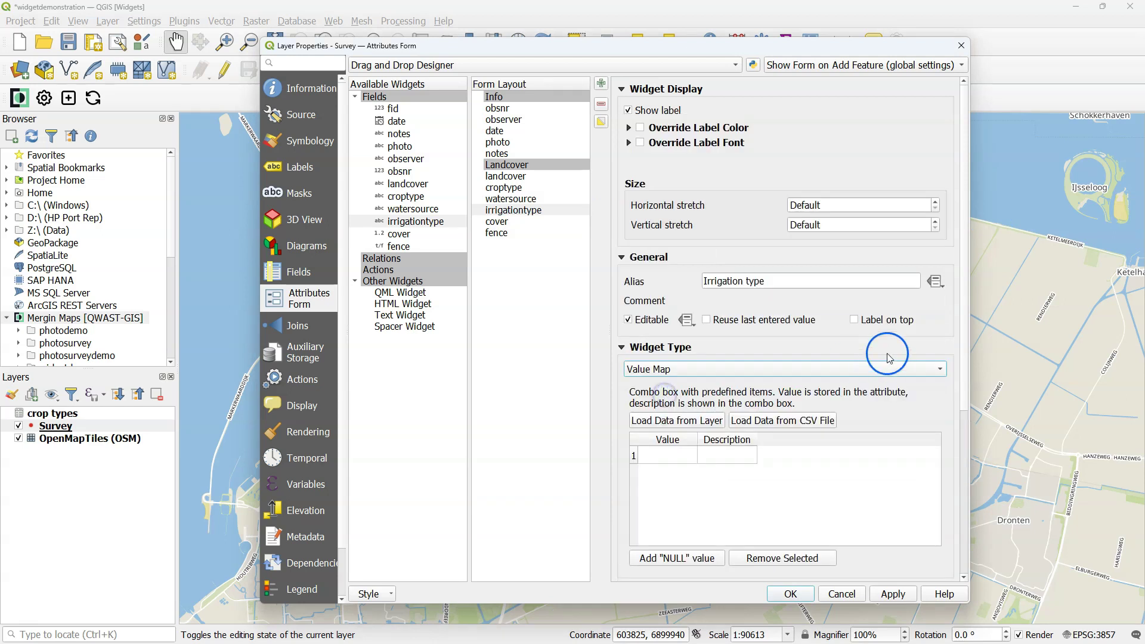
pyautogui.scroll(-2, 958, 313)
pyautogui.scroll(-4, 955, 346)
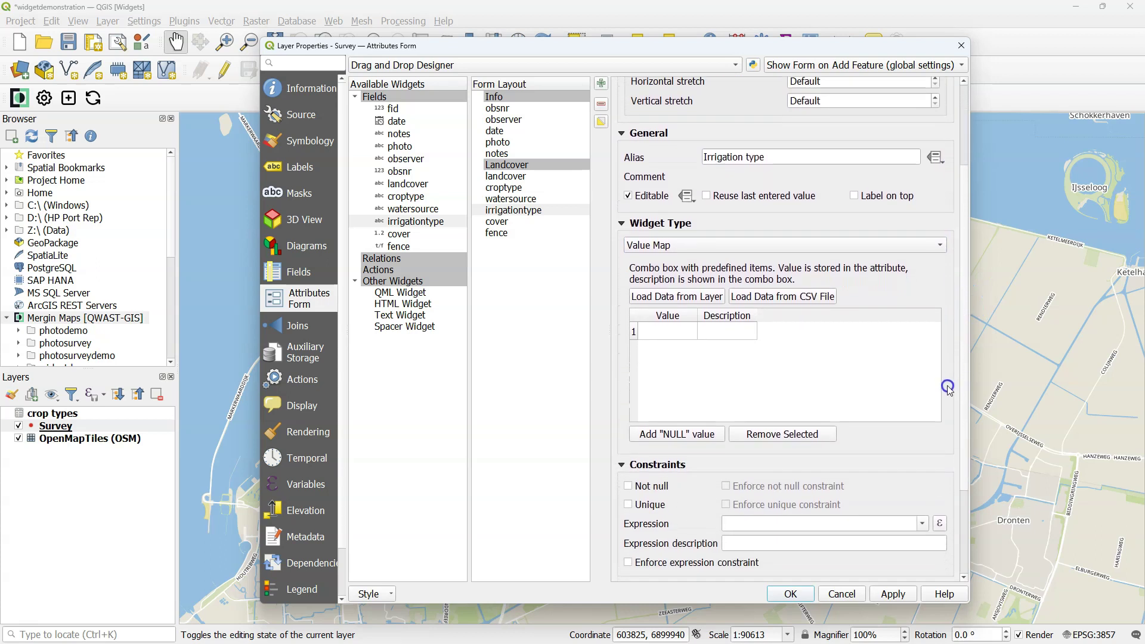
# - Fill the value map with Surface, Sprinkler, Drip and Unknown
pyautogui.doubleClick(662, 332)
pyautogui.write('Surface')
pyautogui.press('Tab')
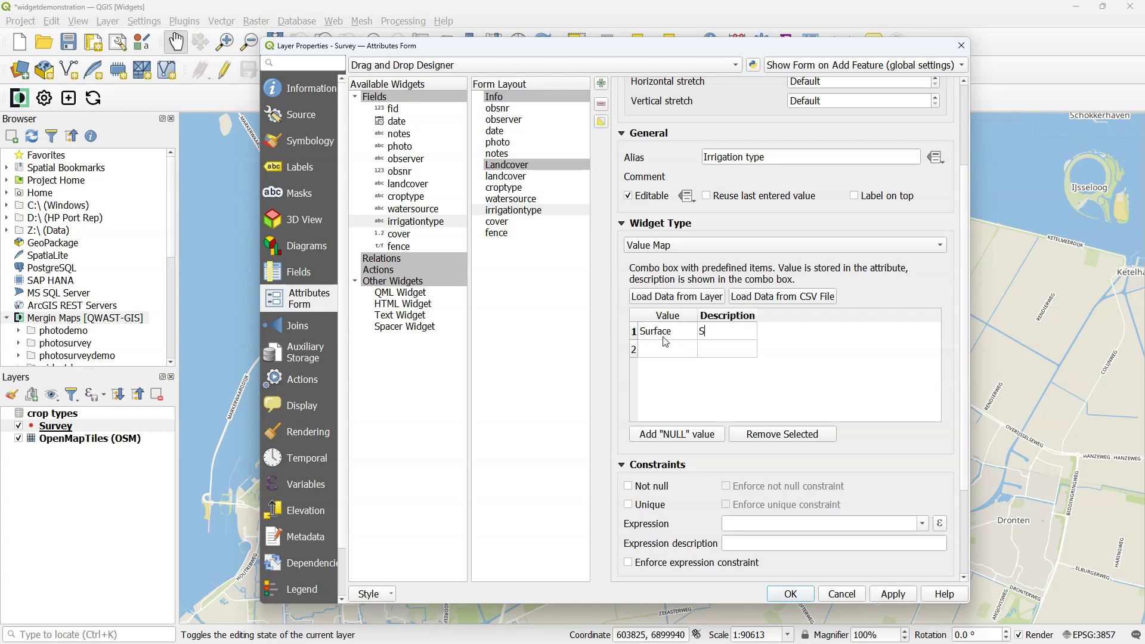
pyautogui.write('Surface')
pyautogui.press('Tab')
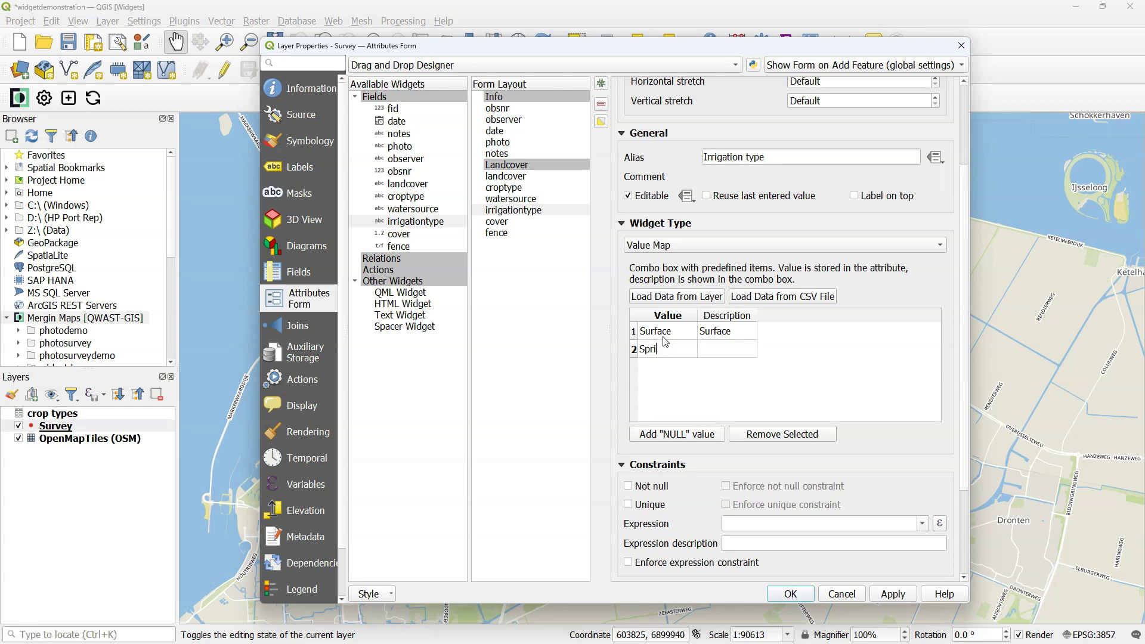
pyautogui.press('Tab')
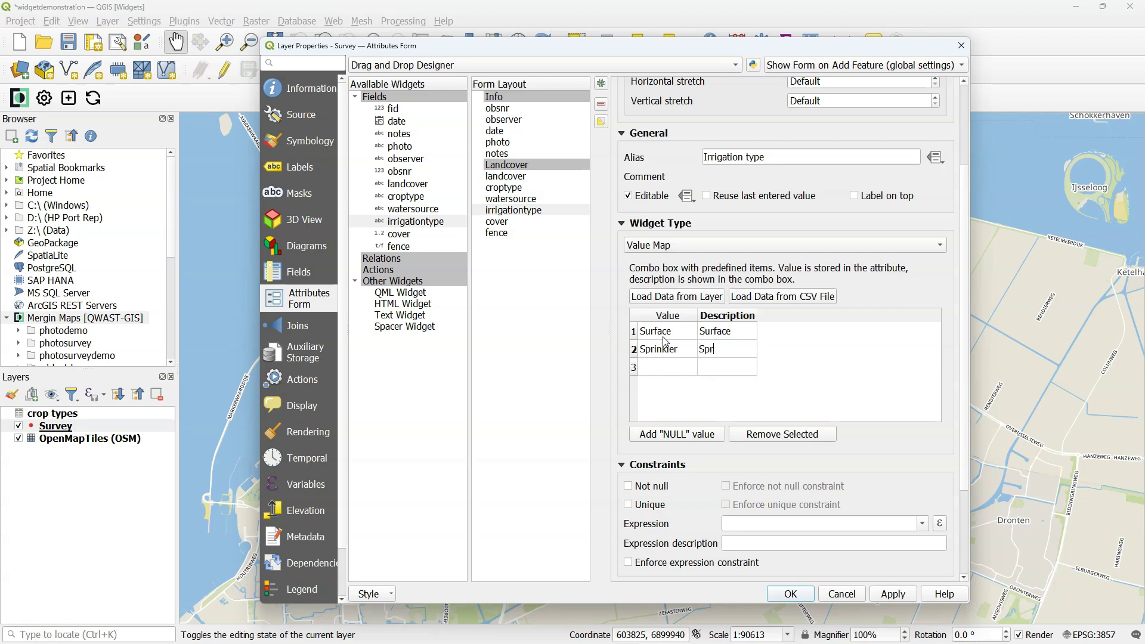
pyautogui.press('Tab')
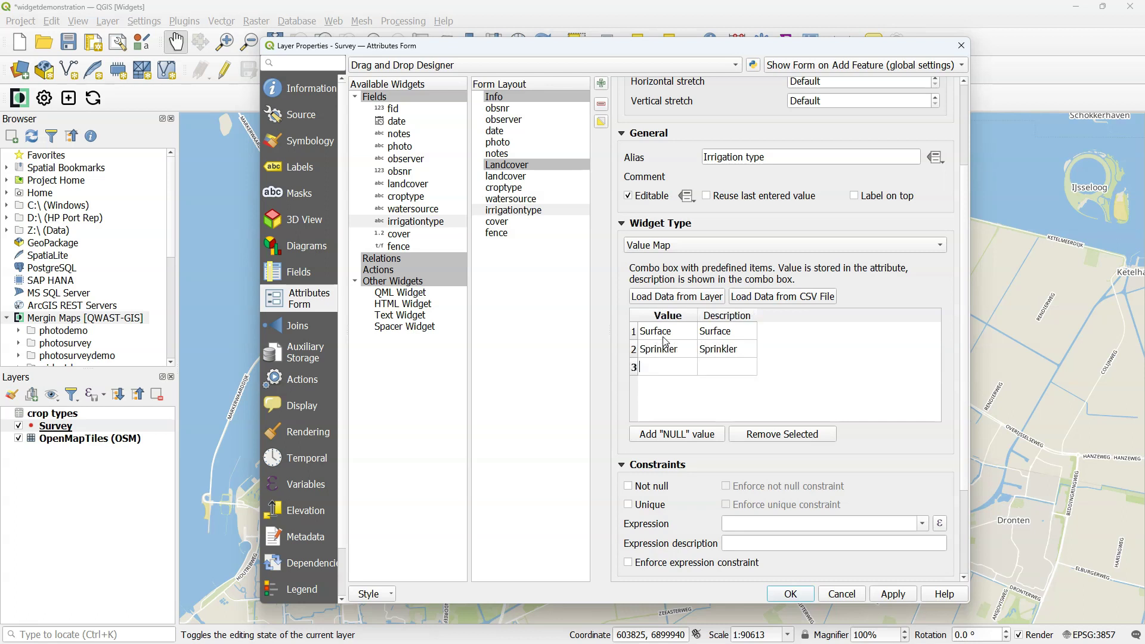
pyautogui.press('Tab')
pyautogui.press('Tab')
pyautogui.write('Unknown')
pyautogui.press('Tab')
pyautogui.press('Tab')
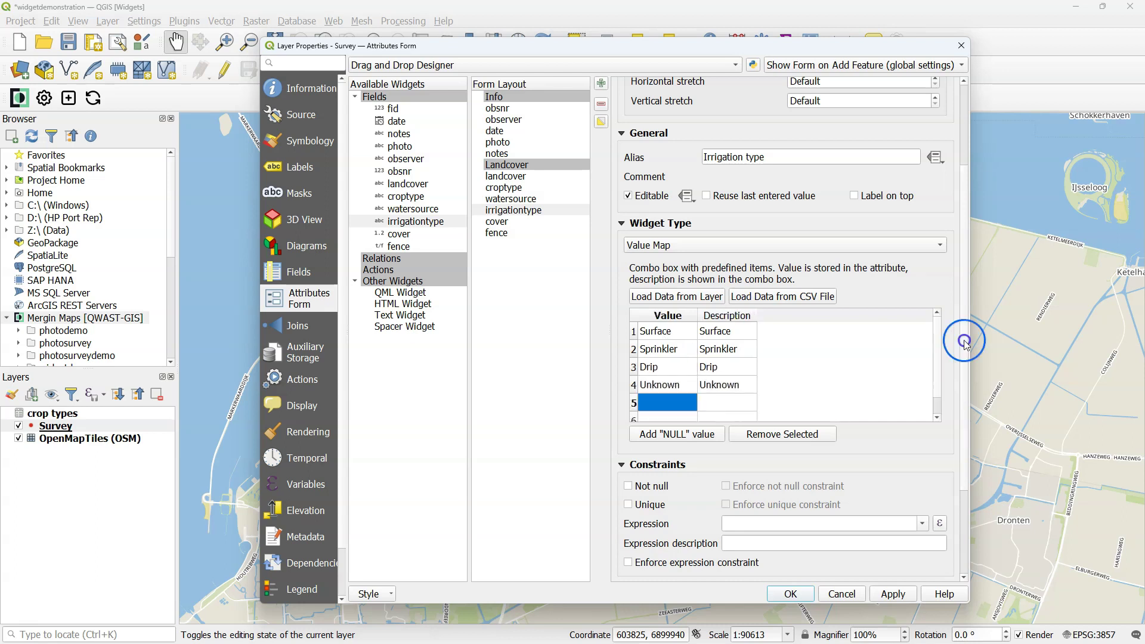
# - Add the constraint "watersource" = 'Irrigated' with description 'Only for irrigated parcels'
pyautogui.scroll(-2, 952, 394)
pyautogui.click(923, 447)
pyautogui.click(755, 447)
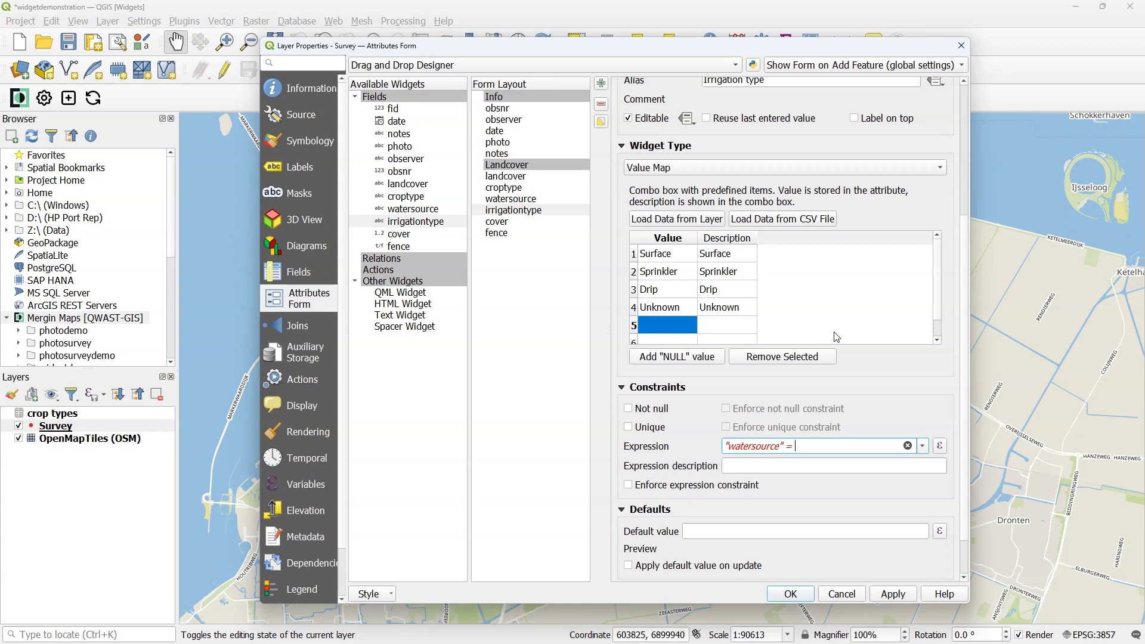
pyautogui.click(508, 200)
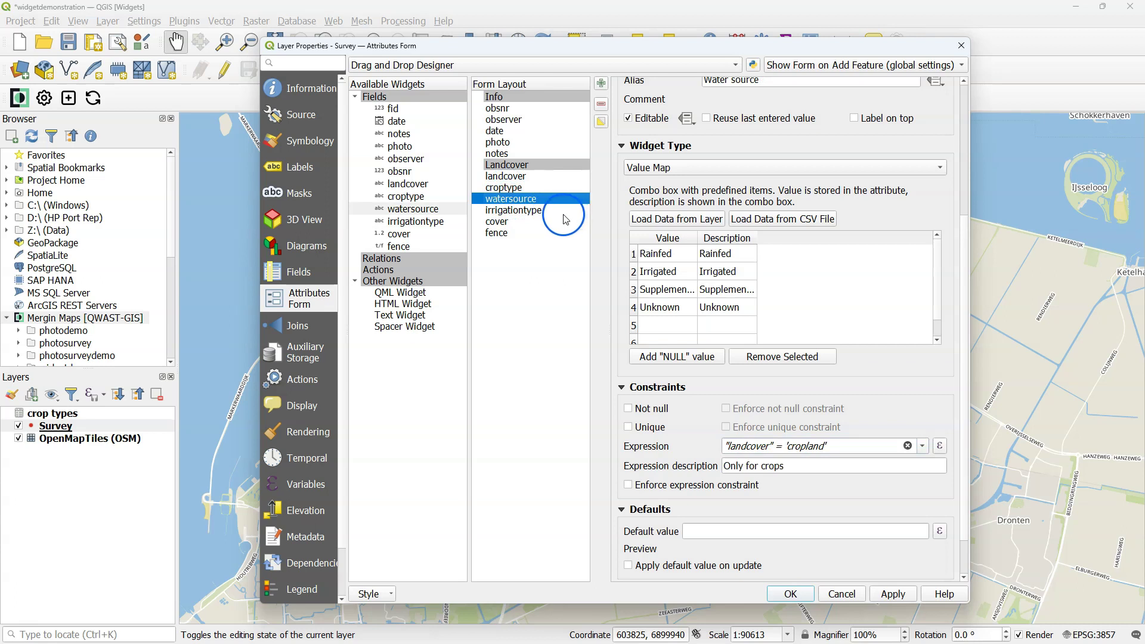
pyautogui.click(511, 211)
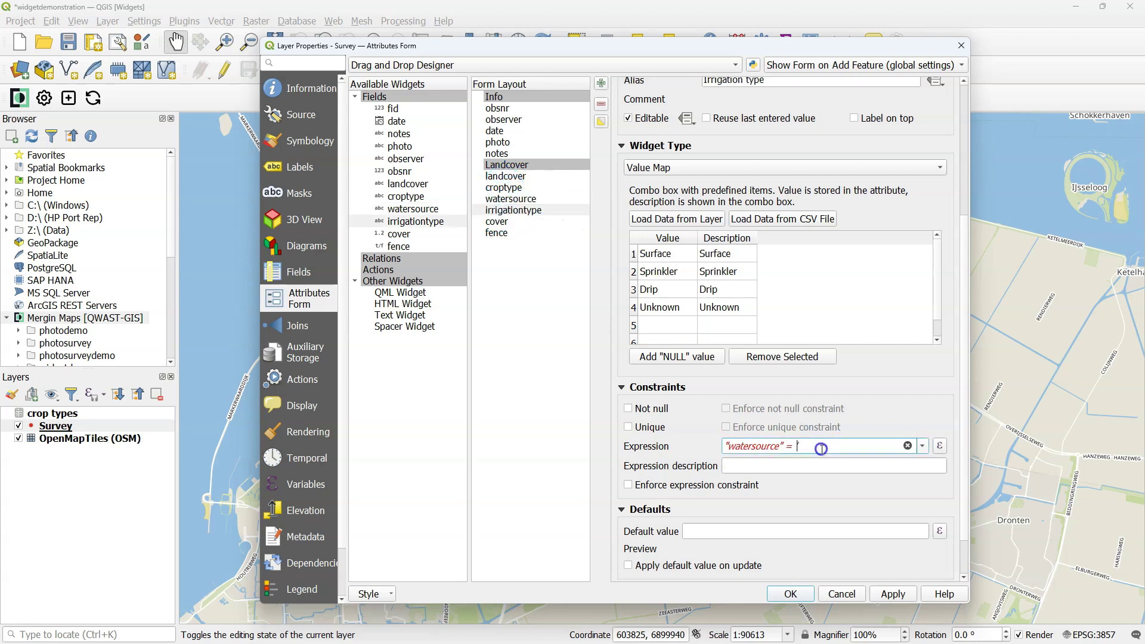
pyautogui.click(806, 465)
pyautogui.write('Only for irrigated parcels')
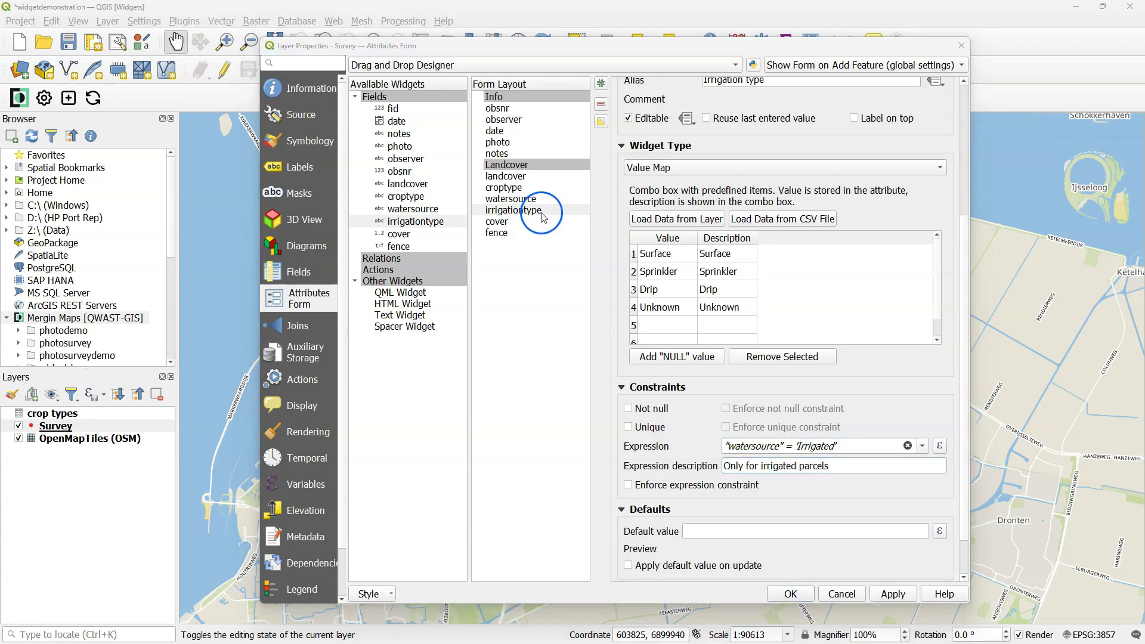
# - Alias cover as 'Vegetation cover' and make it a Range widget in Slider style
pyautogui.click(506, 222)
pyautogui.scroll(3, 818, 294)
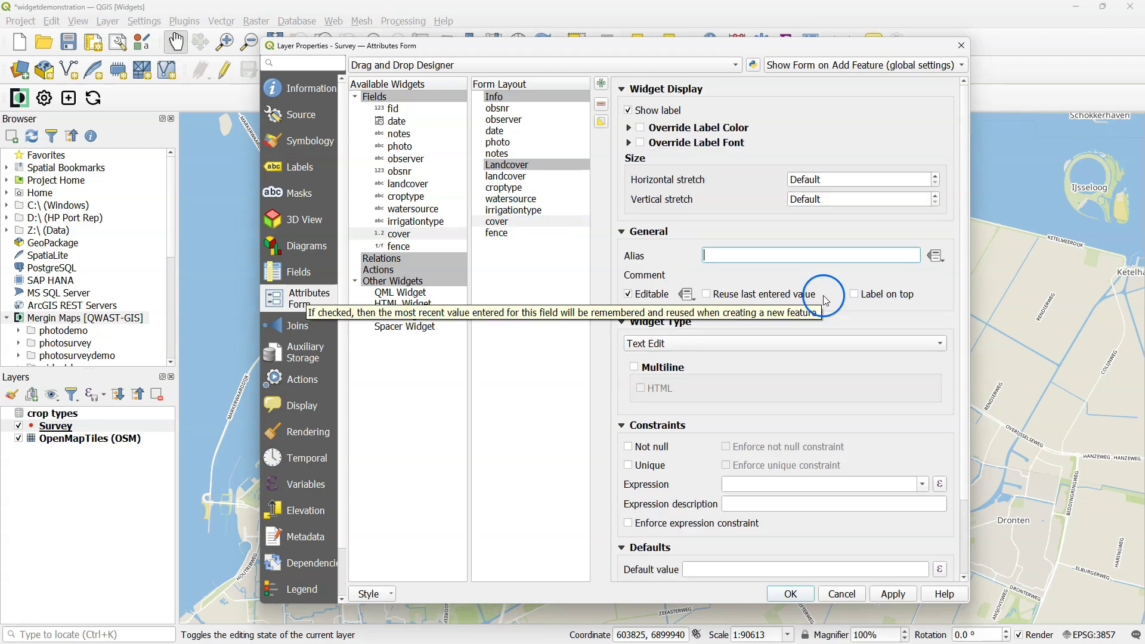
pyautogui.write('Vegetation cover')
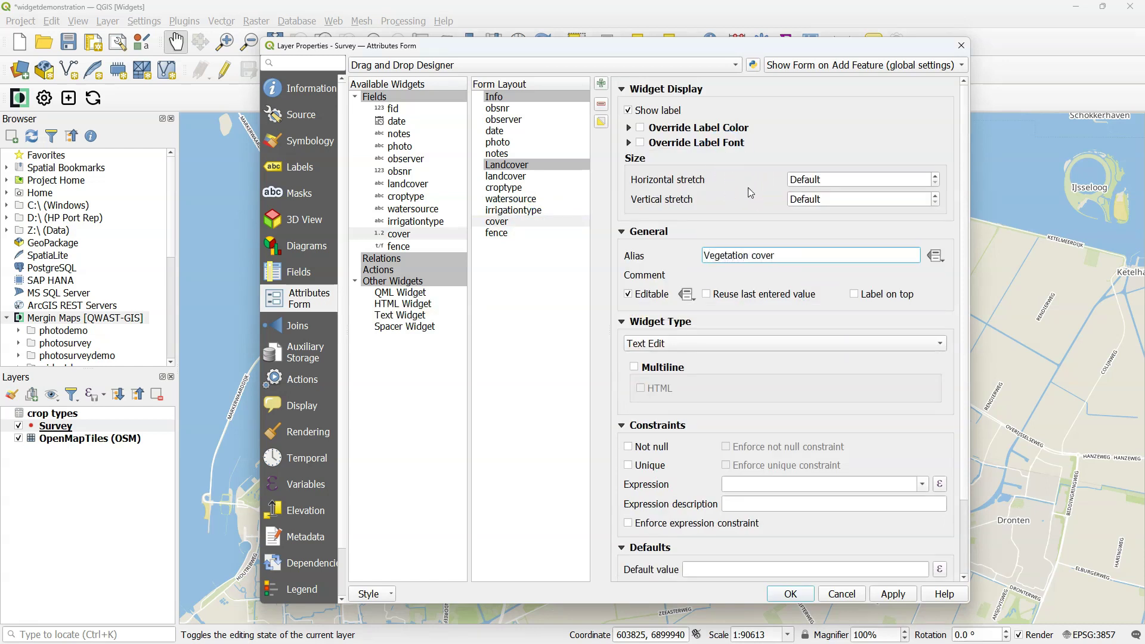
pyautogui.click(694, 344)
pyautogui.click(661, 316)
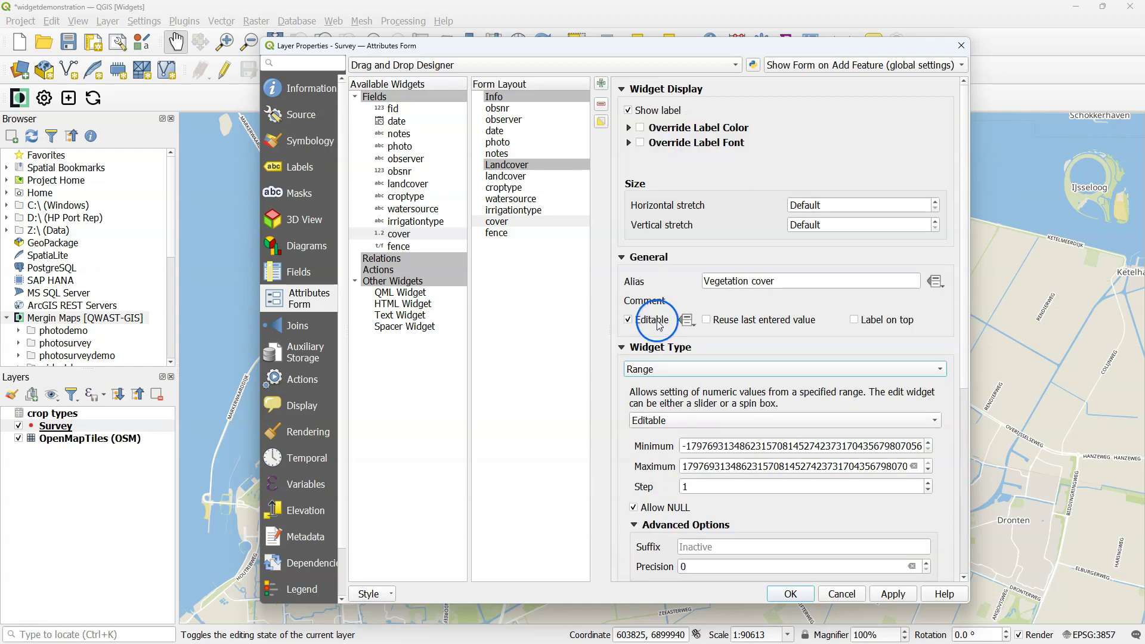
pyautogui.click(639, 369)
pyautogui.click(668, 420)
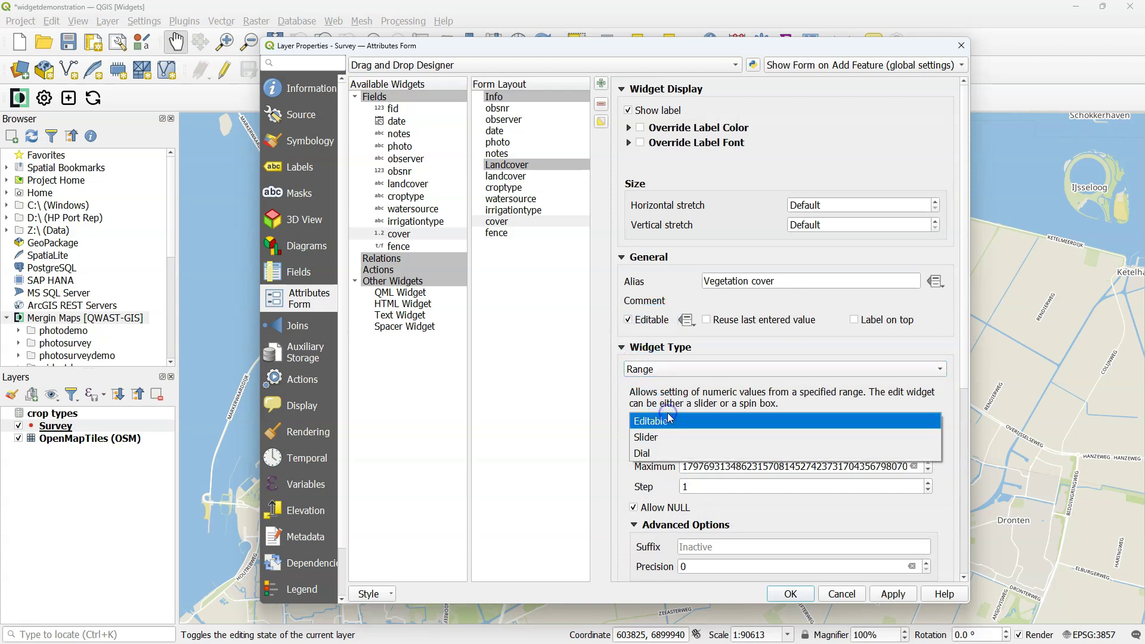
pyautogui.click(654, 439)
# - Set the slider to run from 0 to 100 in steps of 5 with a % suffix
pyautogui.click(690, 446)
pyautogui.hotkey('ctrl', 'a')
pyautogui.write('0')
pyautogui.click(696, 461)
pyautogui.doubleClick(693, 467)
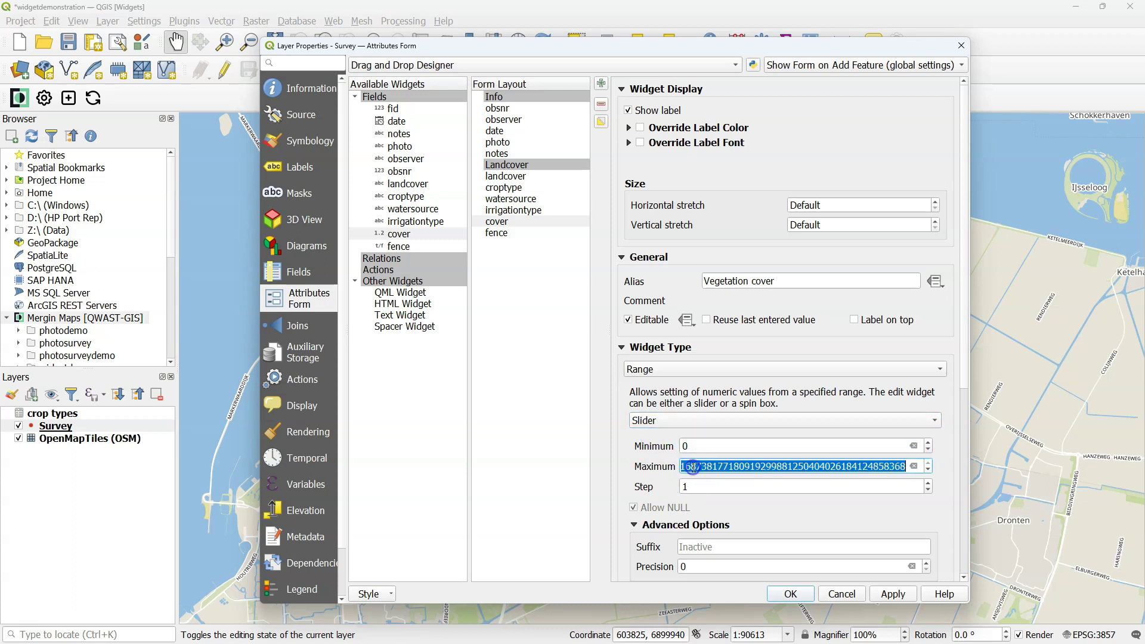
pyautogui.write('100')
pyautogui.scroll(-4, 948, 449)
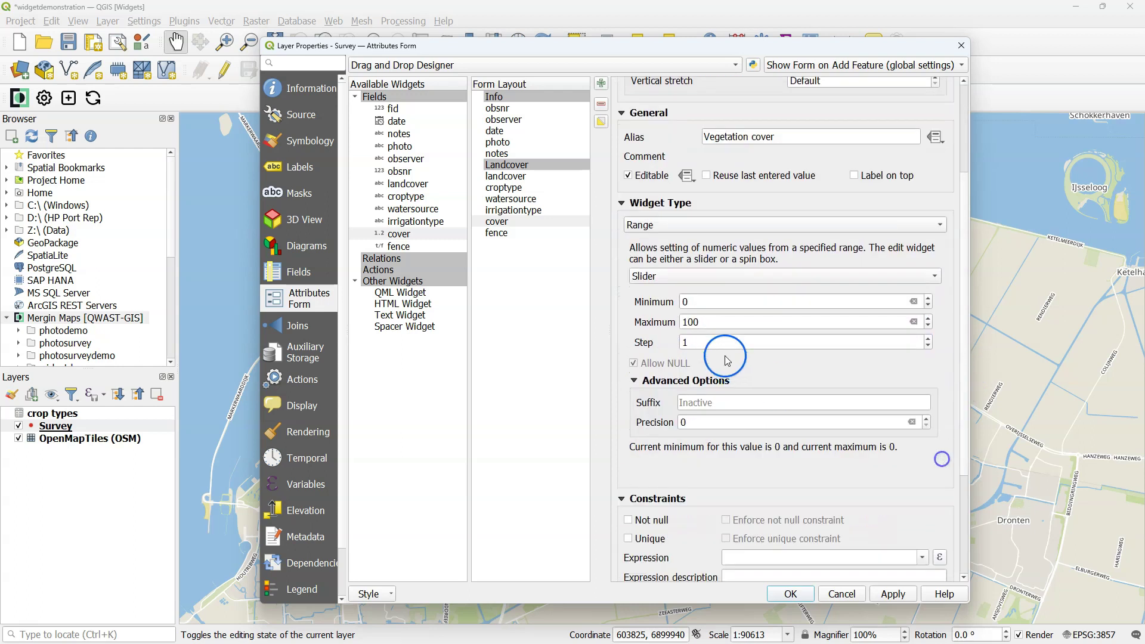
pyautogui.doubleClick(722, 346)
pyautogui.write('5')
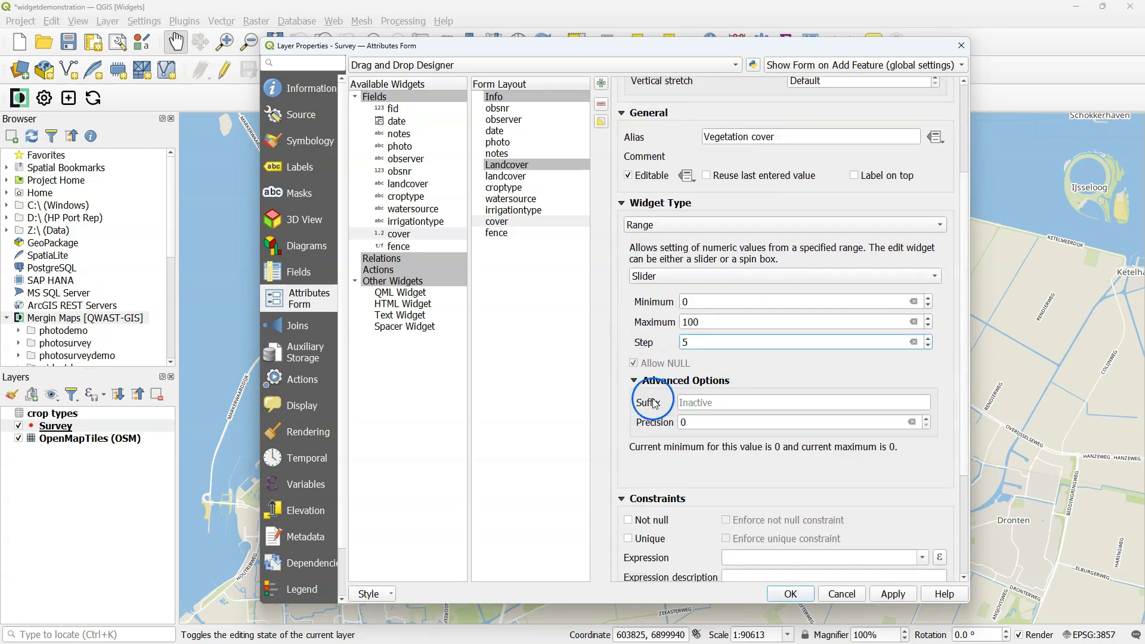
pyautogui.click(695, 403)
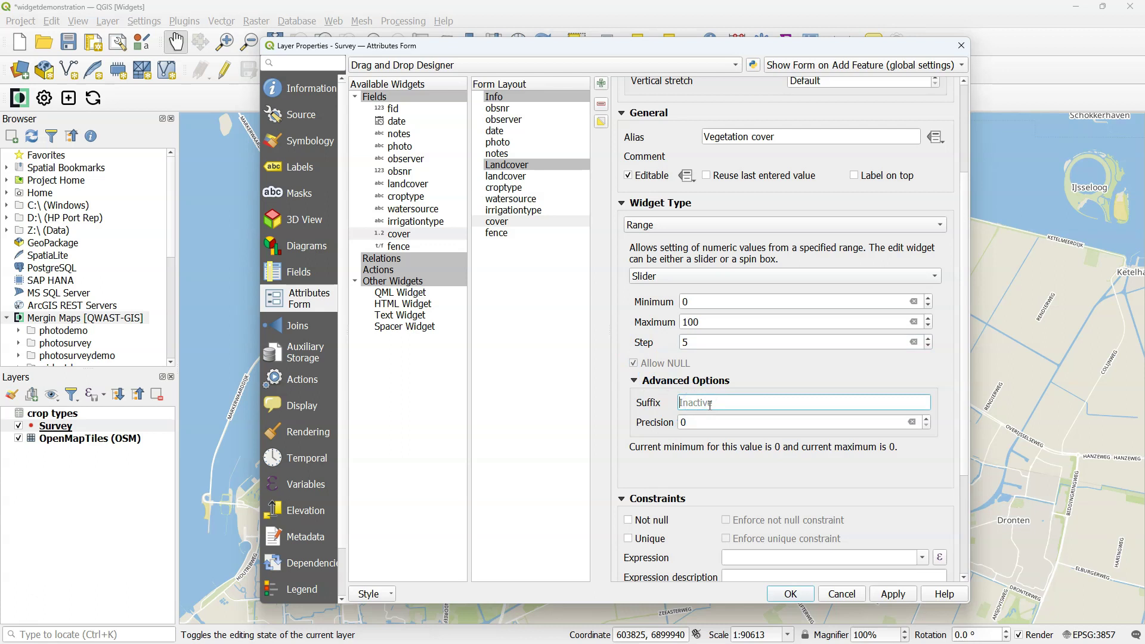
pyautogui.moveTo(965, 421); pyautogui.dragTo(541, 225)
# - Keep fence as a true/false checkbox and alias it 'Is the parcel fenced?'
pyautogui.click(498, 234)
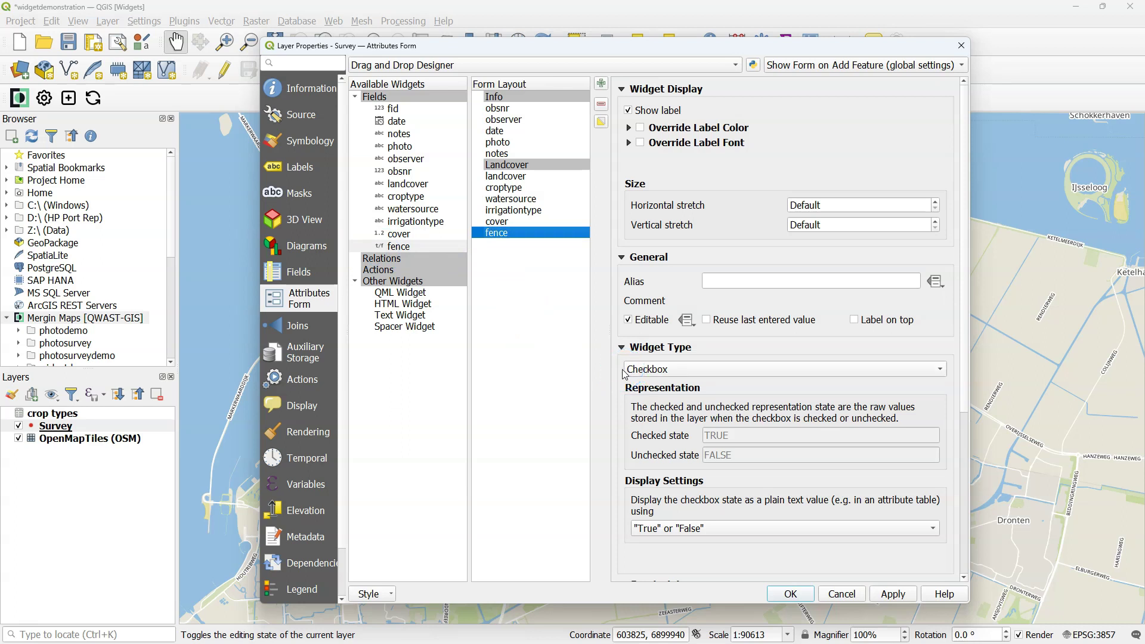
pyautogui.click(964, 274)
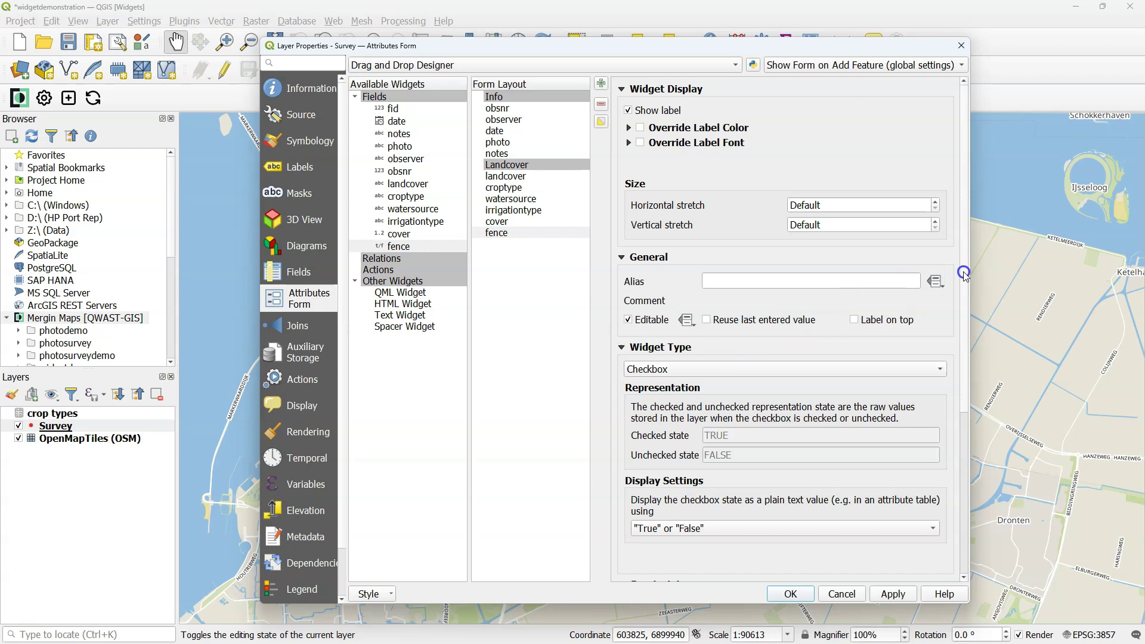
pyautogui.moveTo(965, 274); pyautogui.dragTo(940, 418)
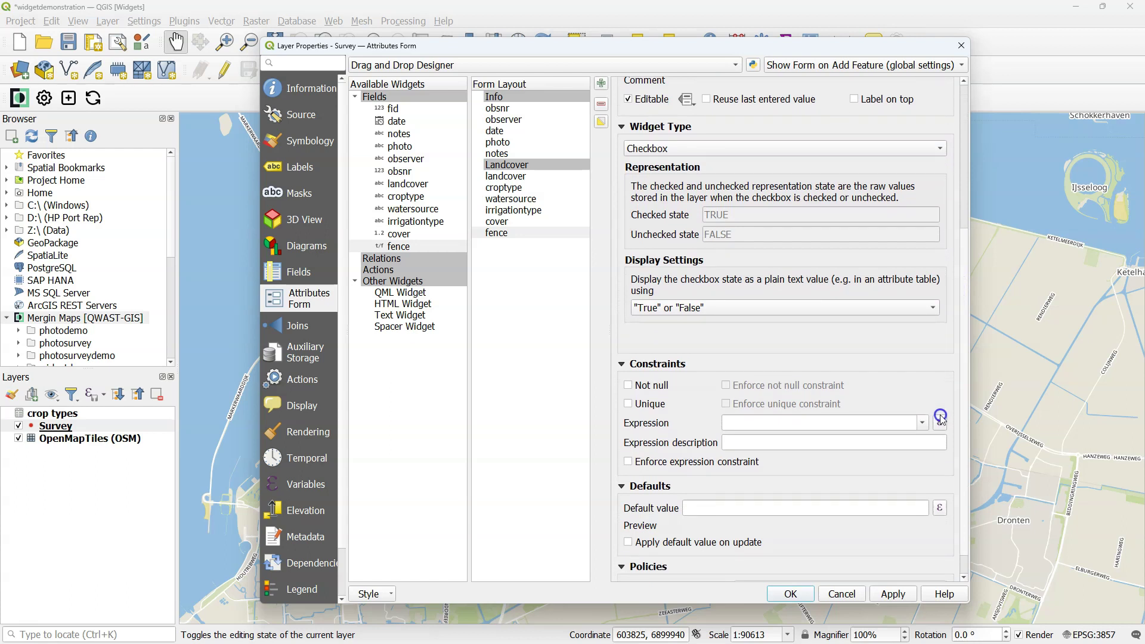
pyautogui.click(726, 308)
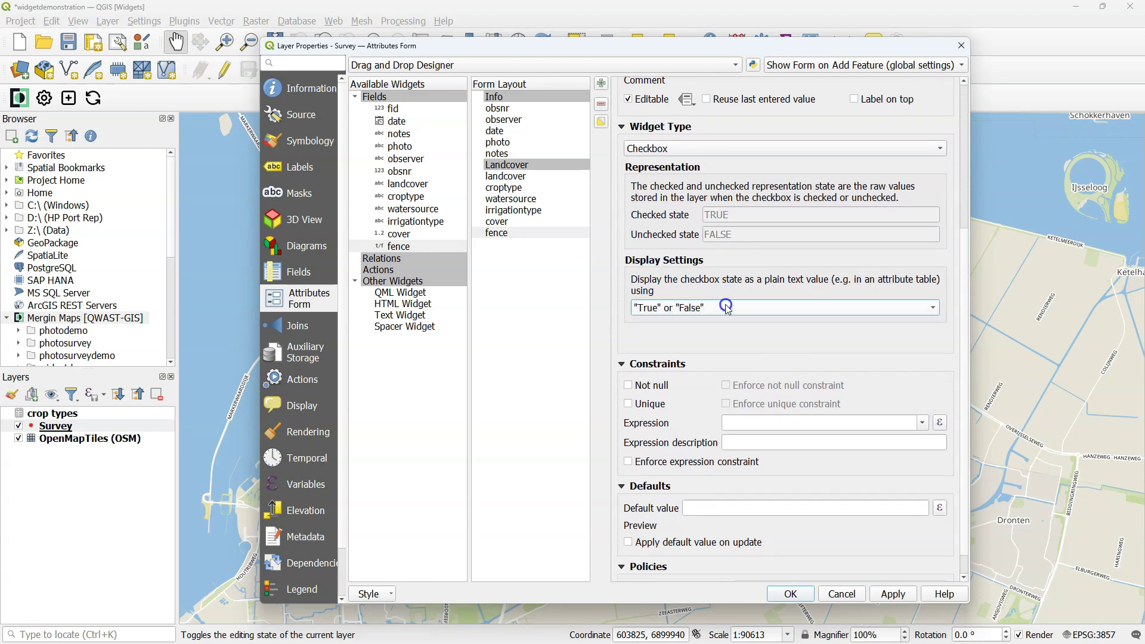
pyautogui.click(728, 309)
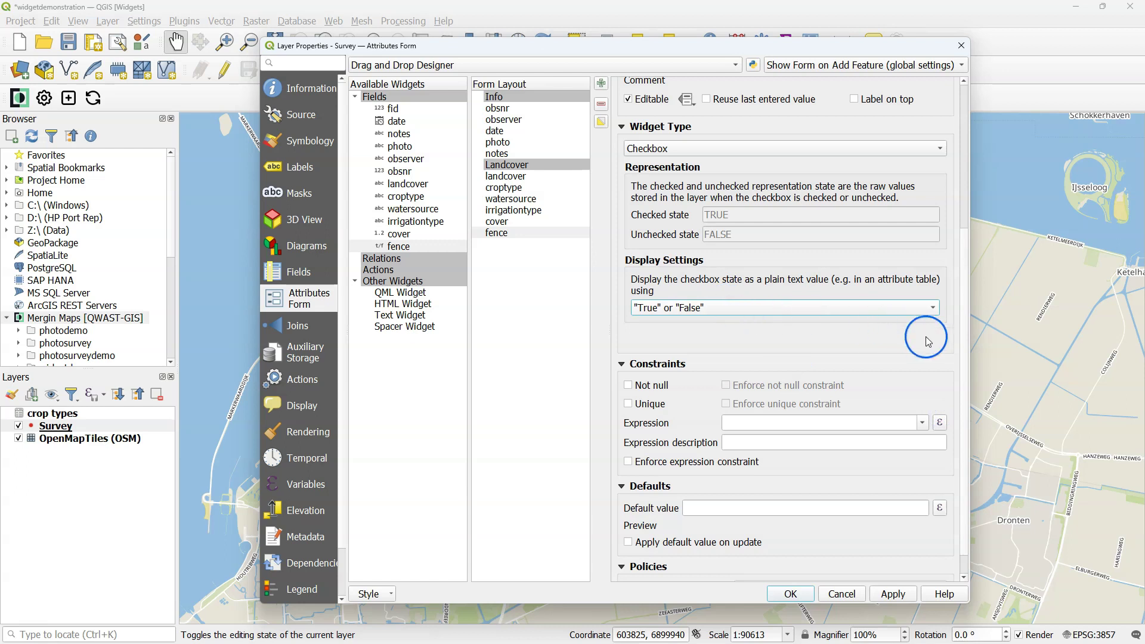
pyautogui.scroll(6, 963, 358)
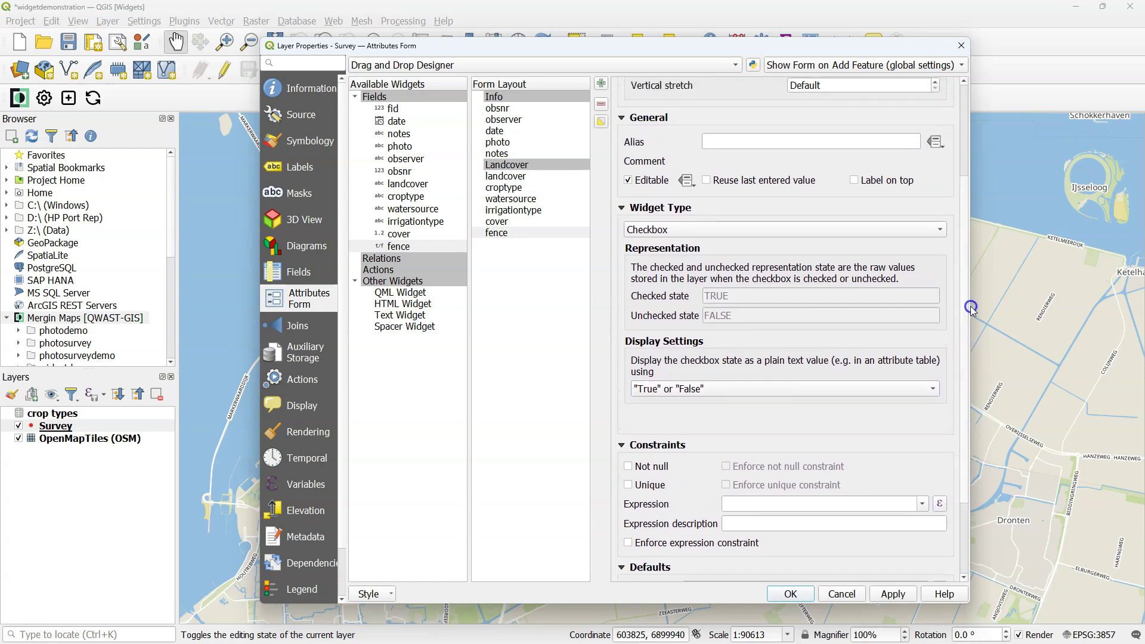
pyautogui.write('Is the parce')
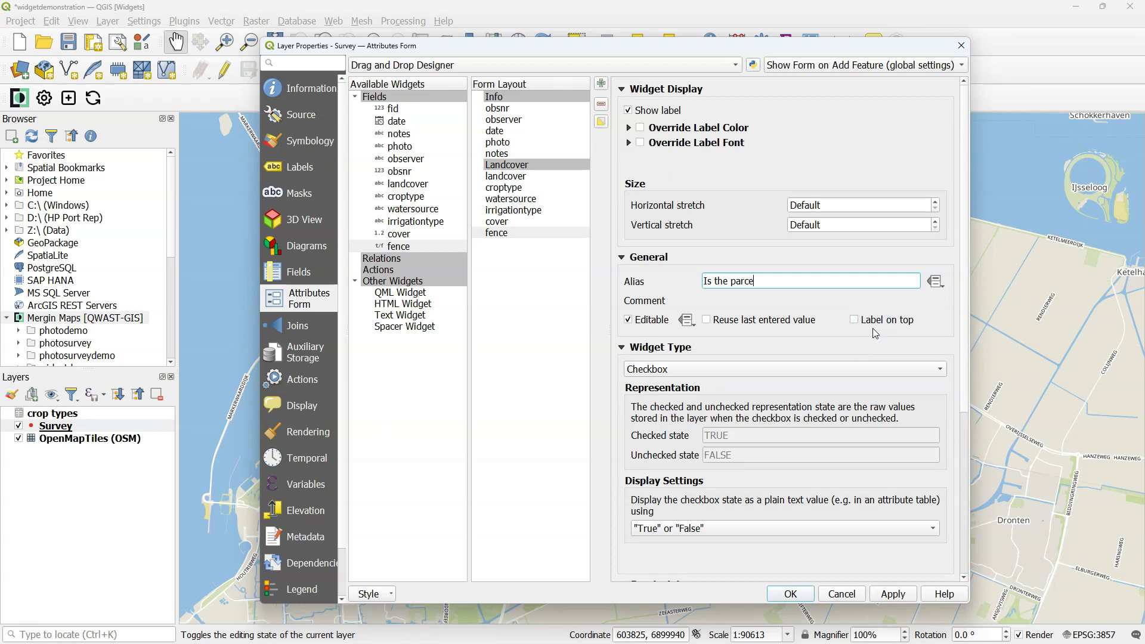
pyautogui.write('l fenced?')
# - Put obsnr–notes in the Info tab and landcover–fence in the Landcover tab
pyautogui.moveTo(498, 108)
pyautogui.mouseDown()
pyautogui.moveTo(502, 157)
pyautogui.moveTo(516, 100)
pyautogui.mouseUp()
pyautogui.click(499, 233)
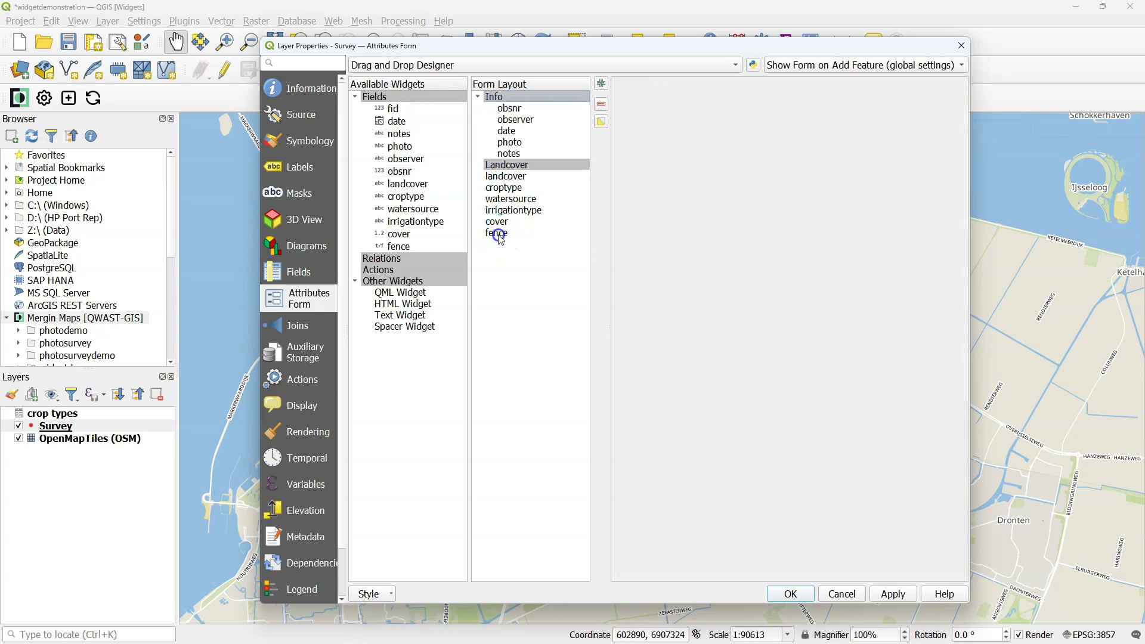
pyautogui.keyDown('shift'); pyautogui.click(512, 179); pyautogui.keyUp('shift')
pyautogui.moveTo(512, 179); pyautogui.dragTo(531, 168)
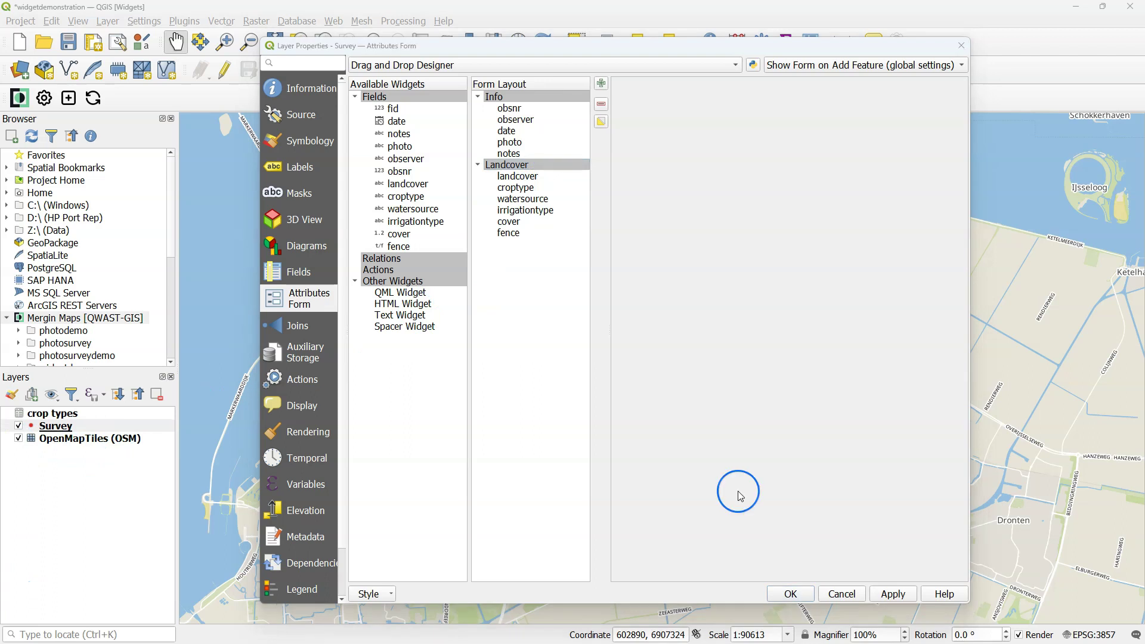
# - Apply the form layout, add a test Survey point, and preview its Info and Landcover tabs
pyautogui.click(790, 594)
pyautogui.click(686, 303)
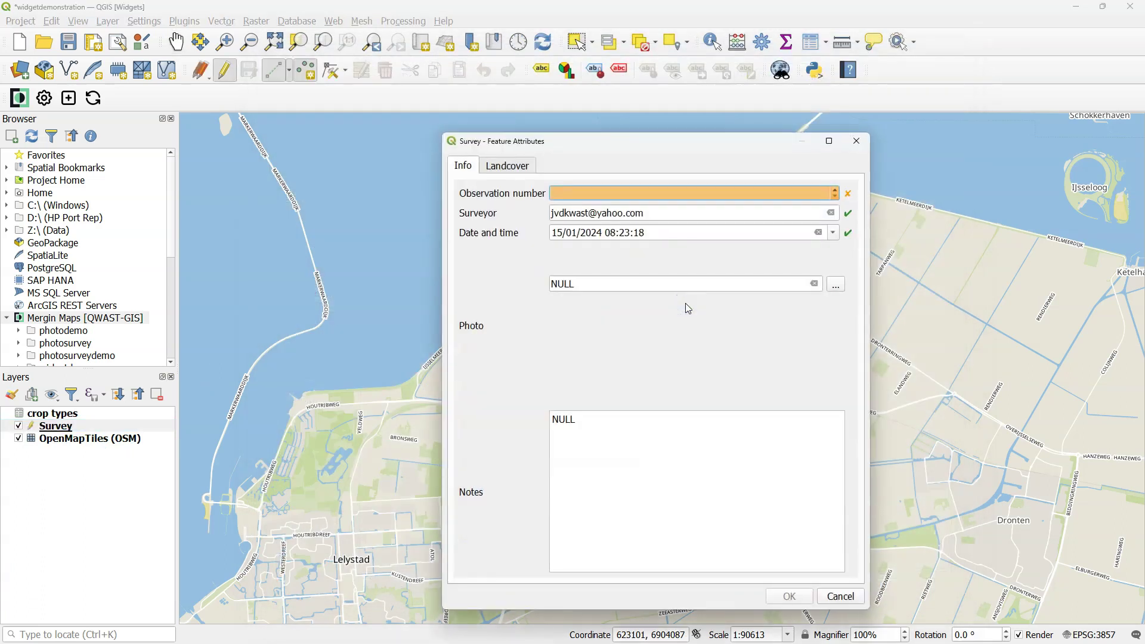
pyautogui.click(512, 166)
pyautogui.click(458, 167)
pyautogui.click(505, 166)
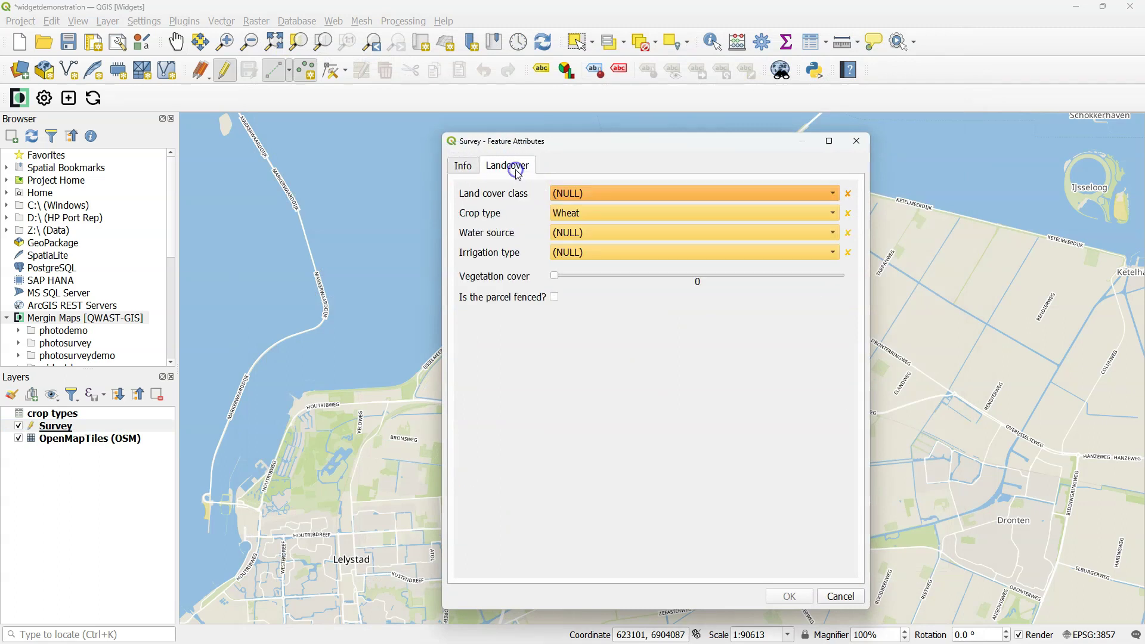
# - Fill the test form with Cropland and Irrigated, then discard the feature
pyautogui.click(606, 192)
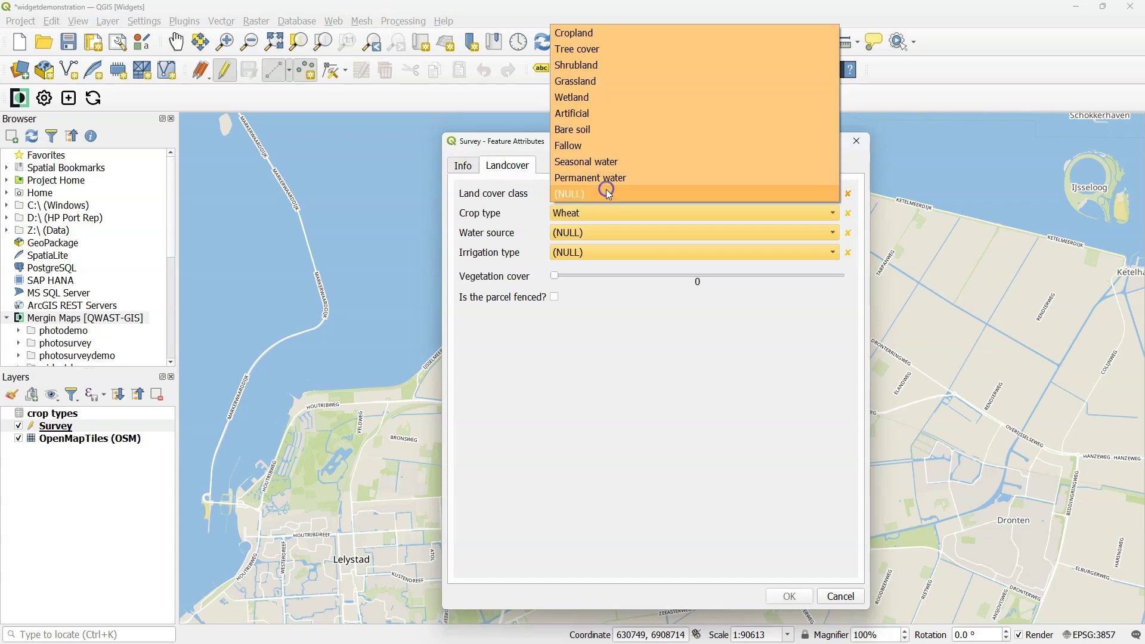
pyautogui.click(575, 33)
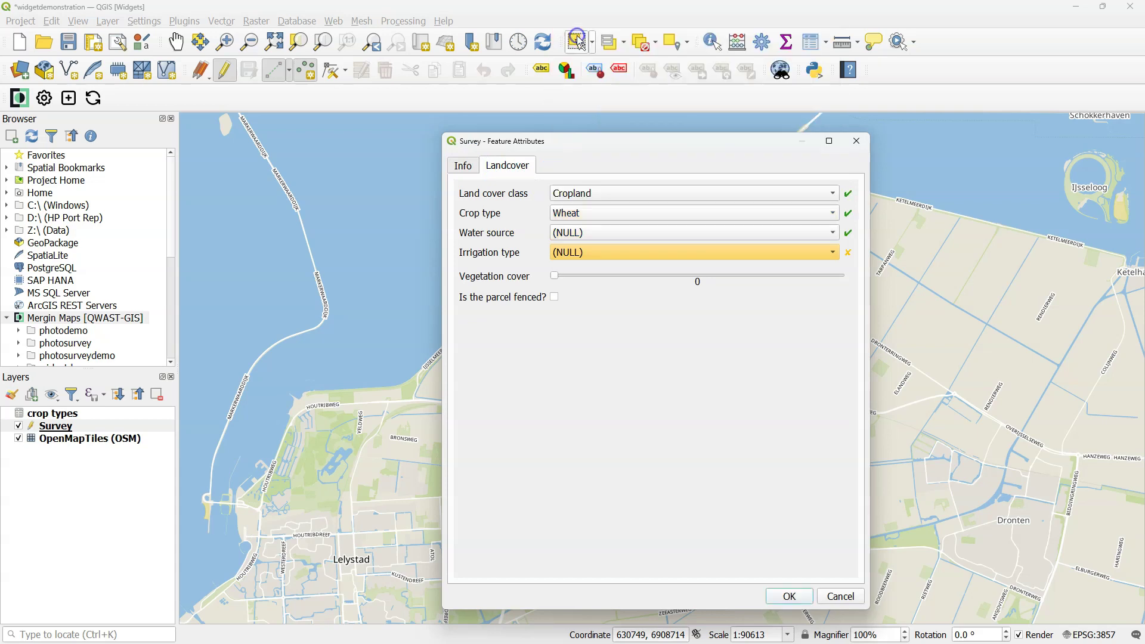
pyautogui.click(572, 261)
pyautogui.click(512, 255)
pyautogui.click(599, 237)
pyautogui.click(575, 185)
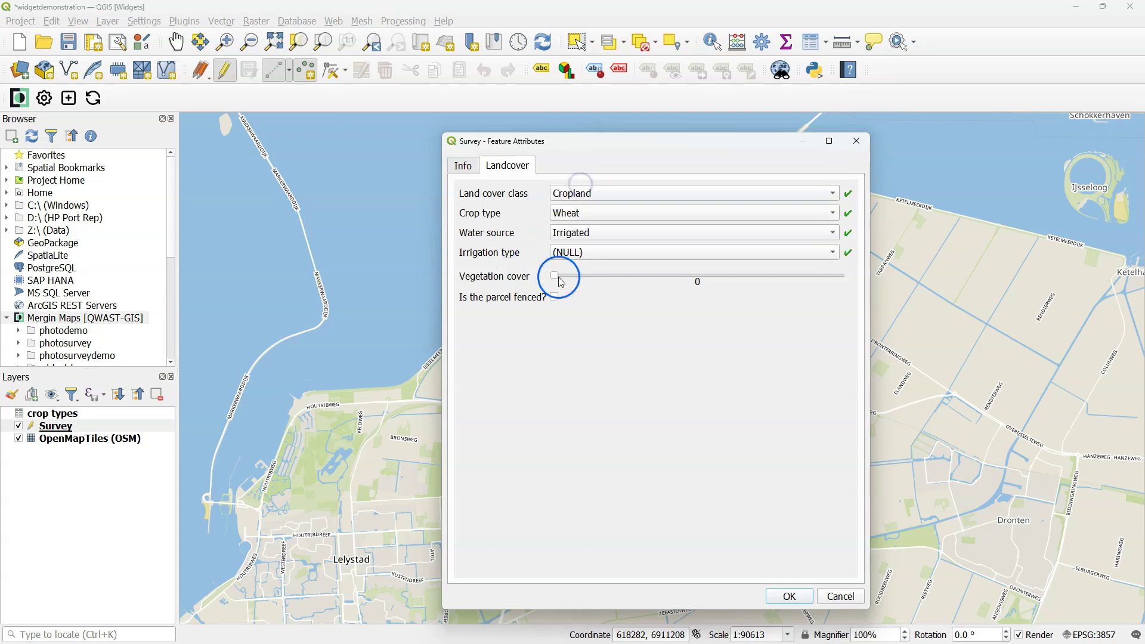
pyautogui.click(839, 598)
# - Stop editing Survey and open its attribute table in table view
pyautogui.click(304, 404)
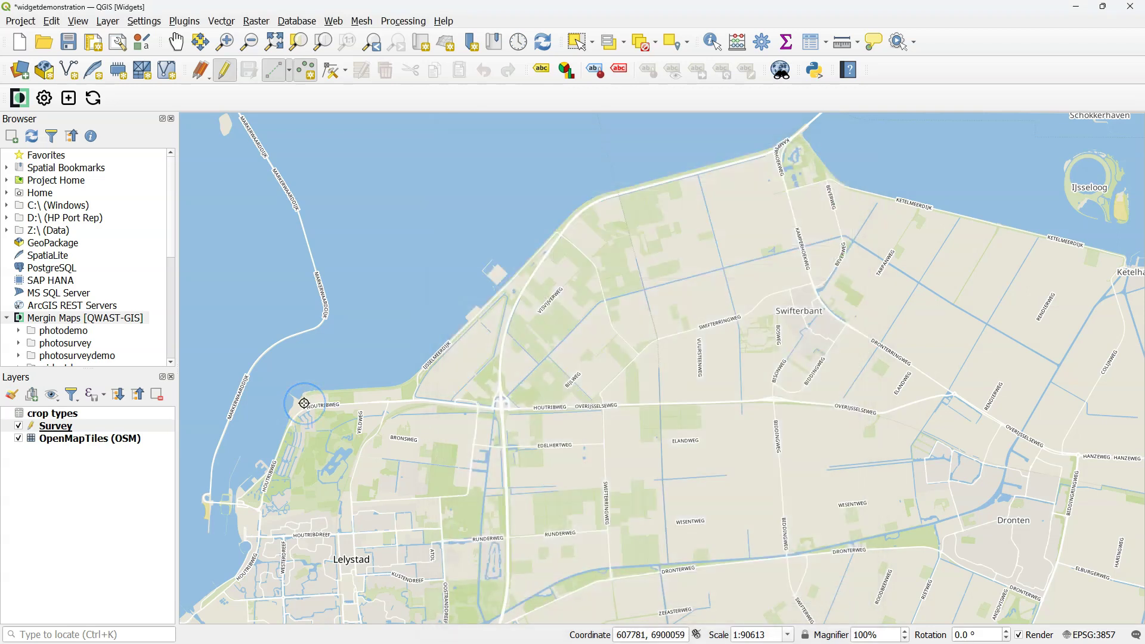
pyautogui.click(225, 69)
pyautogui.rightClick(53, 427)
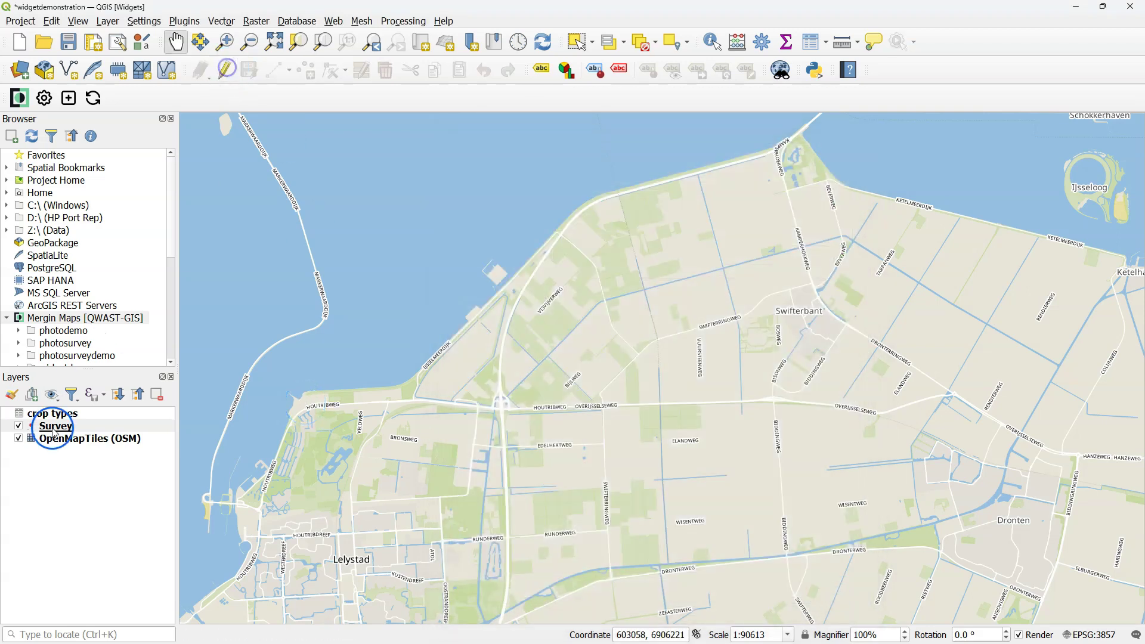
pyautogui.click(140, 270)
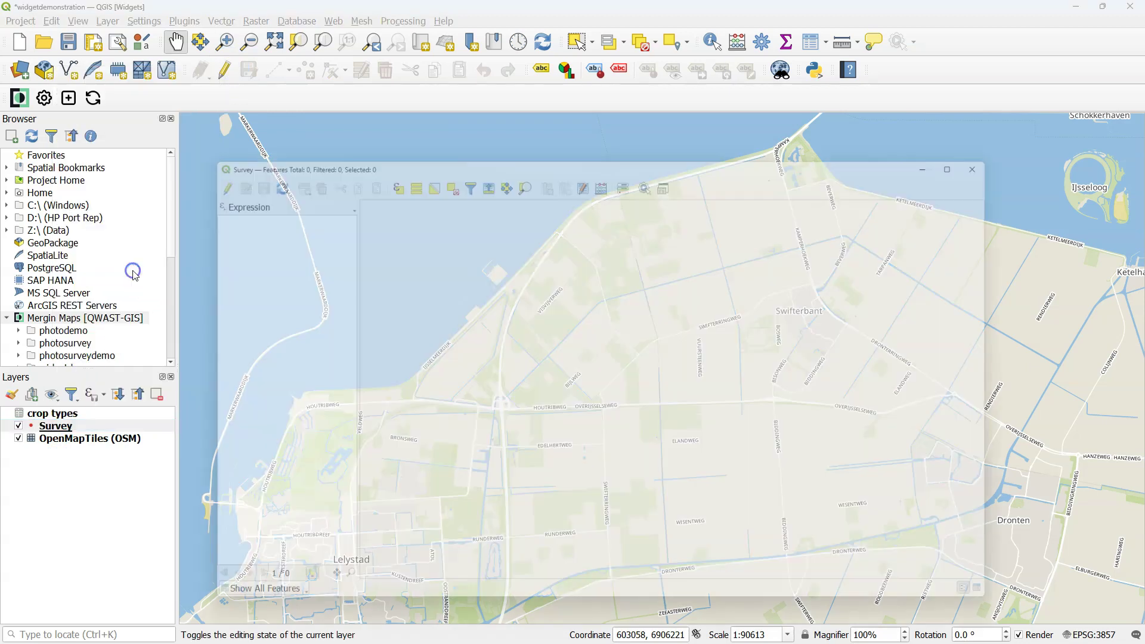
pyautogui.click(975, 566)
pyautogui.click(1015, 608)
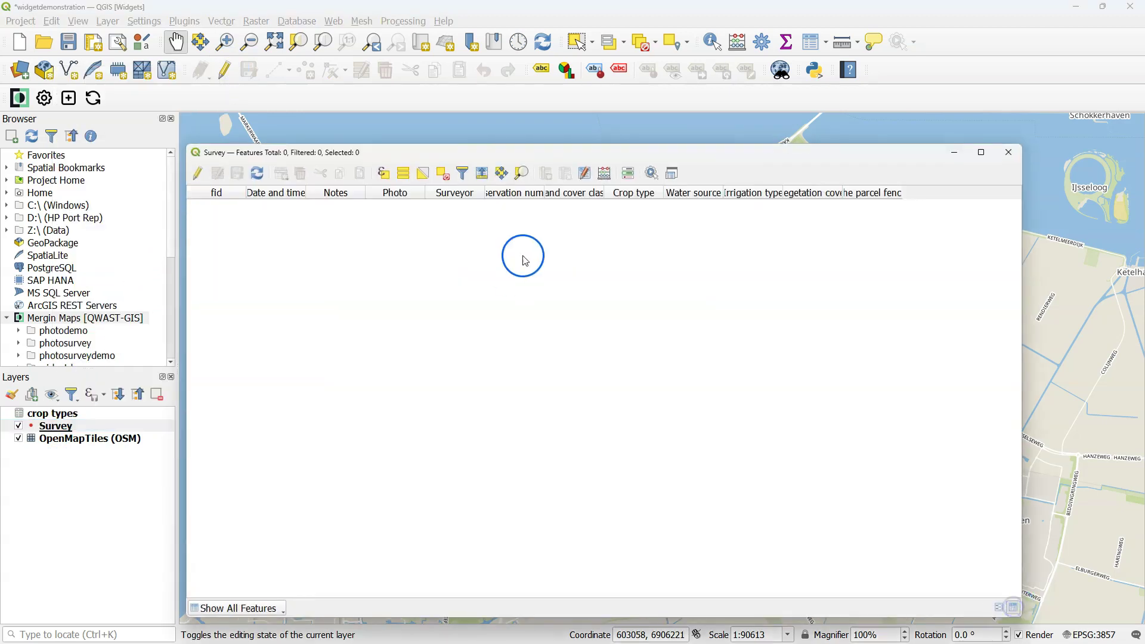
# - Add a new text (string) field named qrcode
pyautogui.click(199, 173)
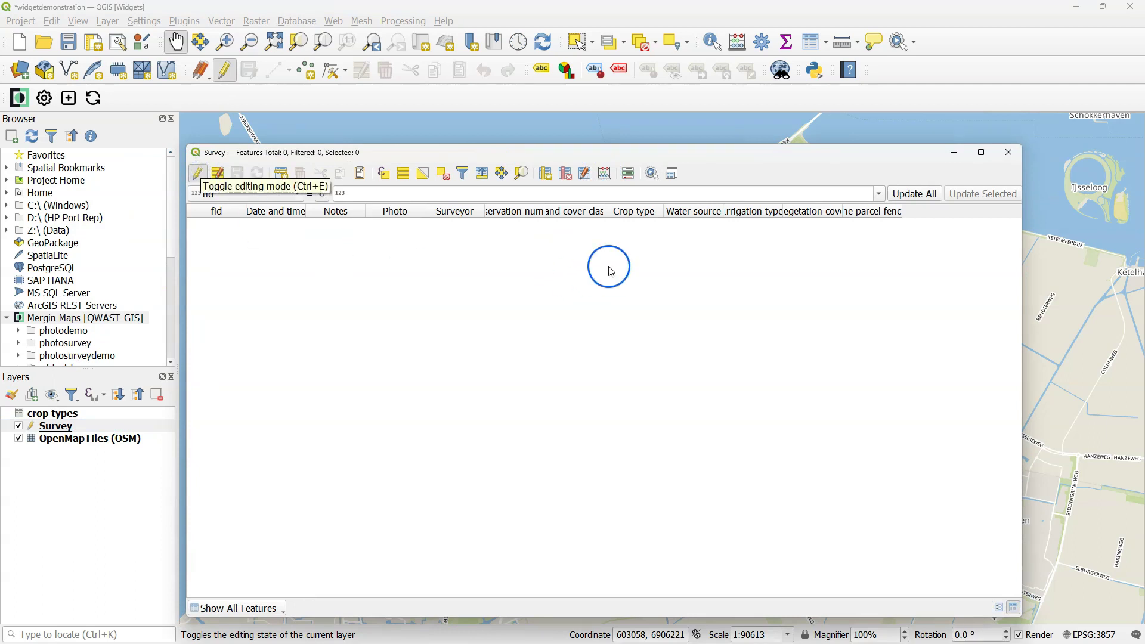
pyautogui.click(547, 175)
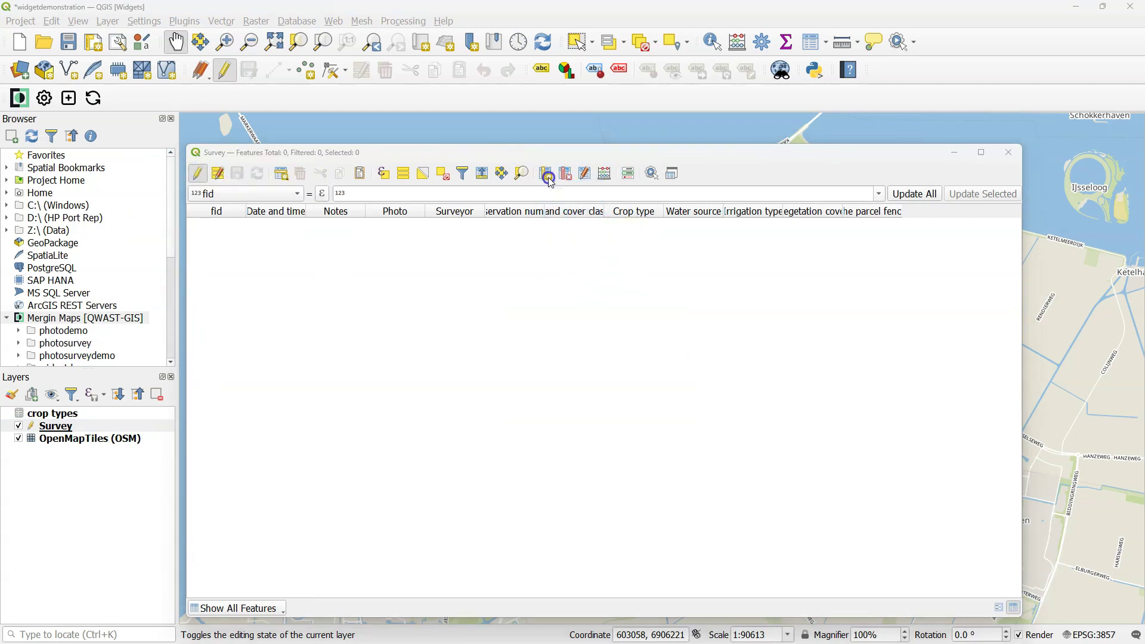
pyautogui.click(781, 321)
pyautogui.write('qrcode')
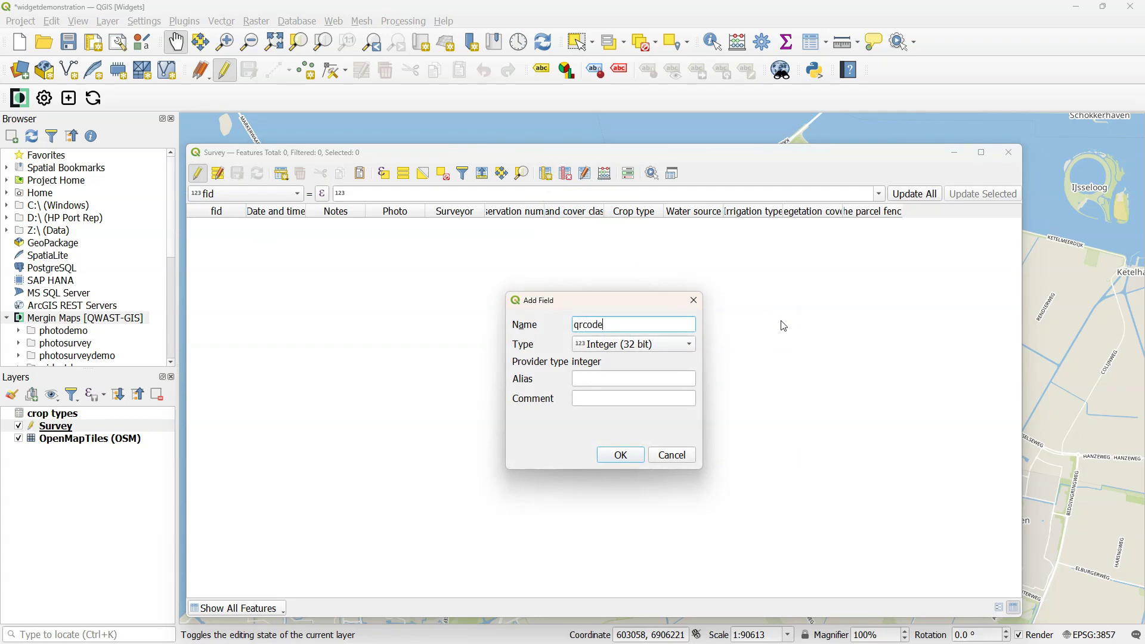
pyautogui.click(692, 345)
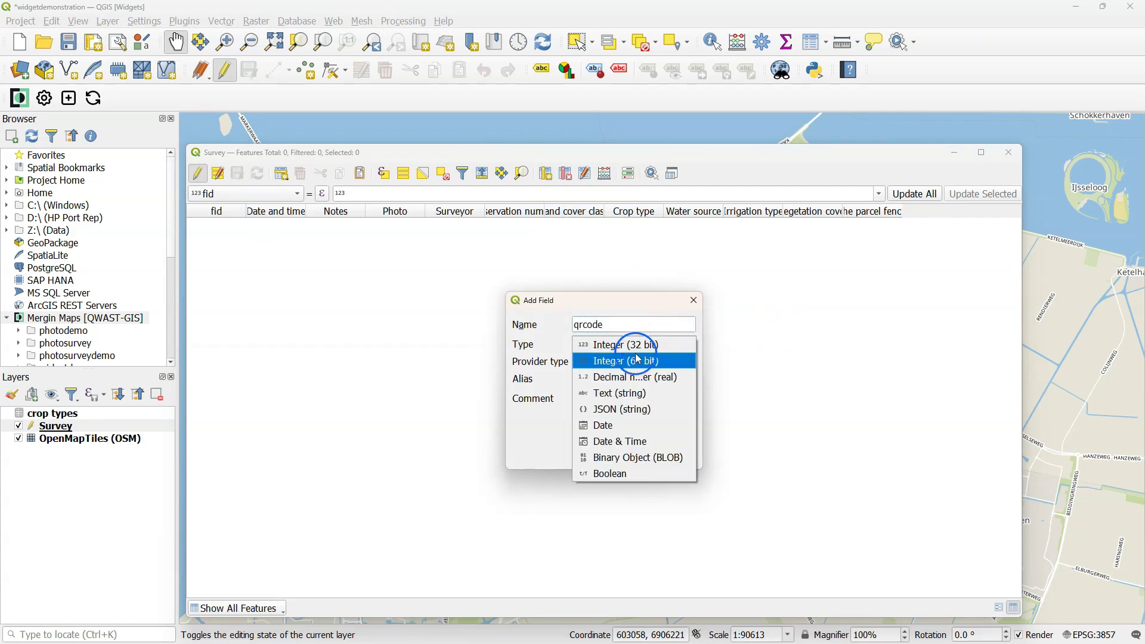
pyautogui.click(622, 393)
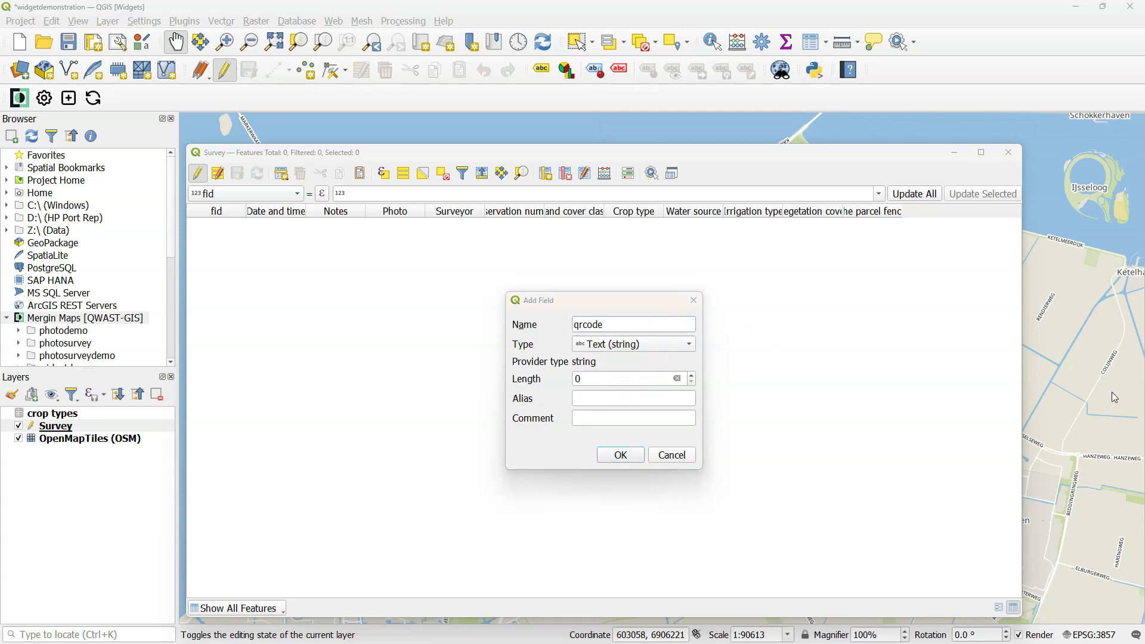
pyautogui.click(621, 455)
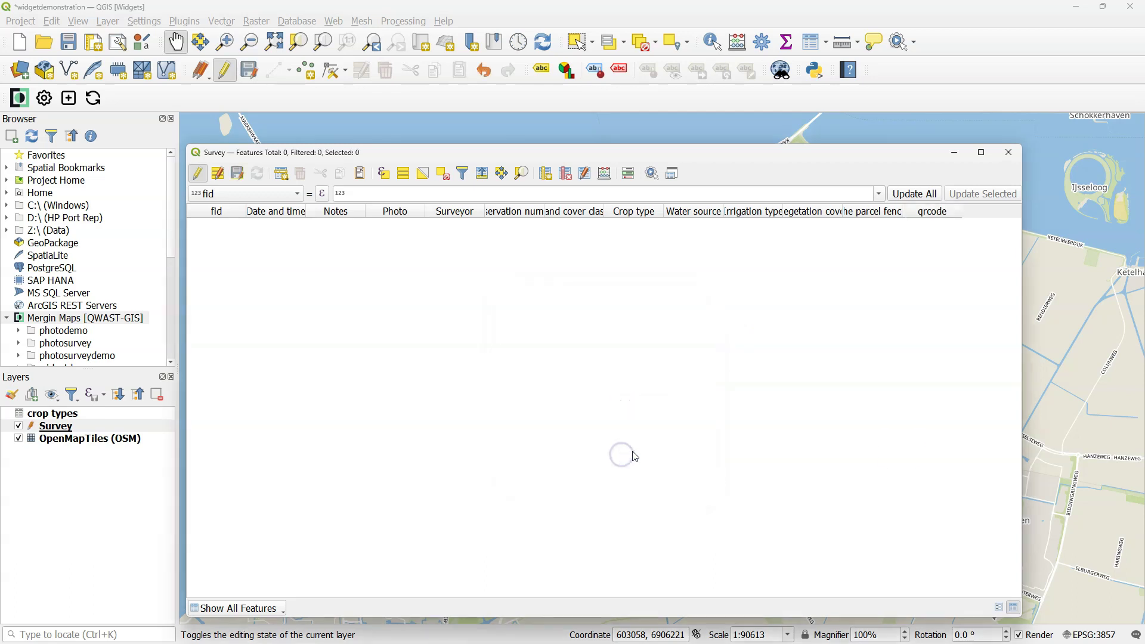
# - Add a text field named link, save the edits, and close the table
pyautogui.click(547, 175)
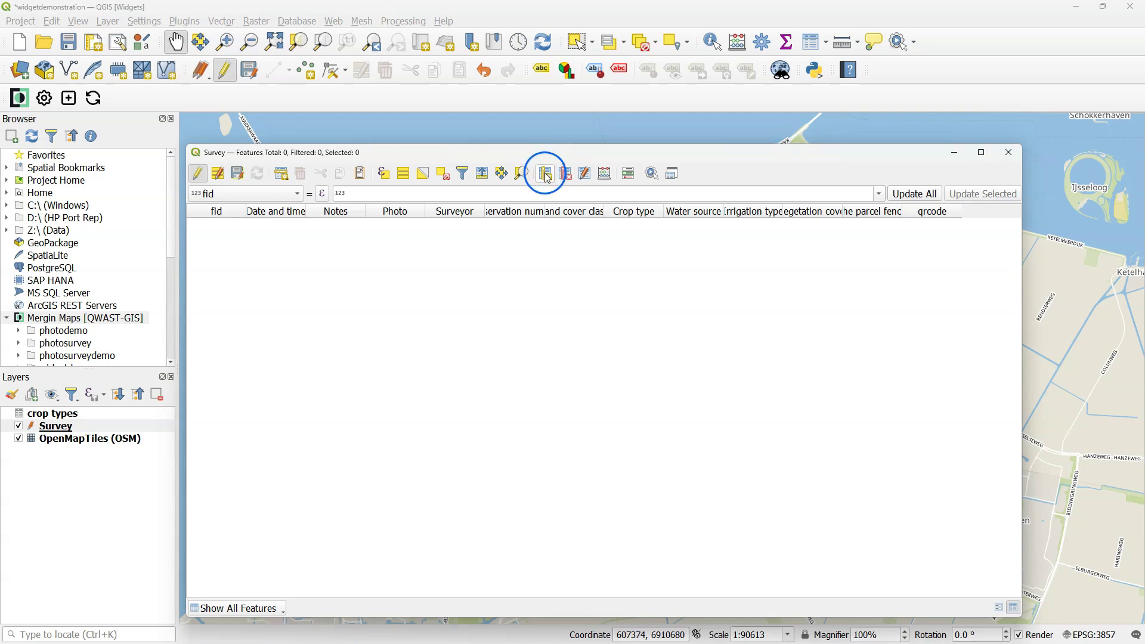
pyautogui.click(834, 298)
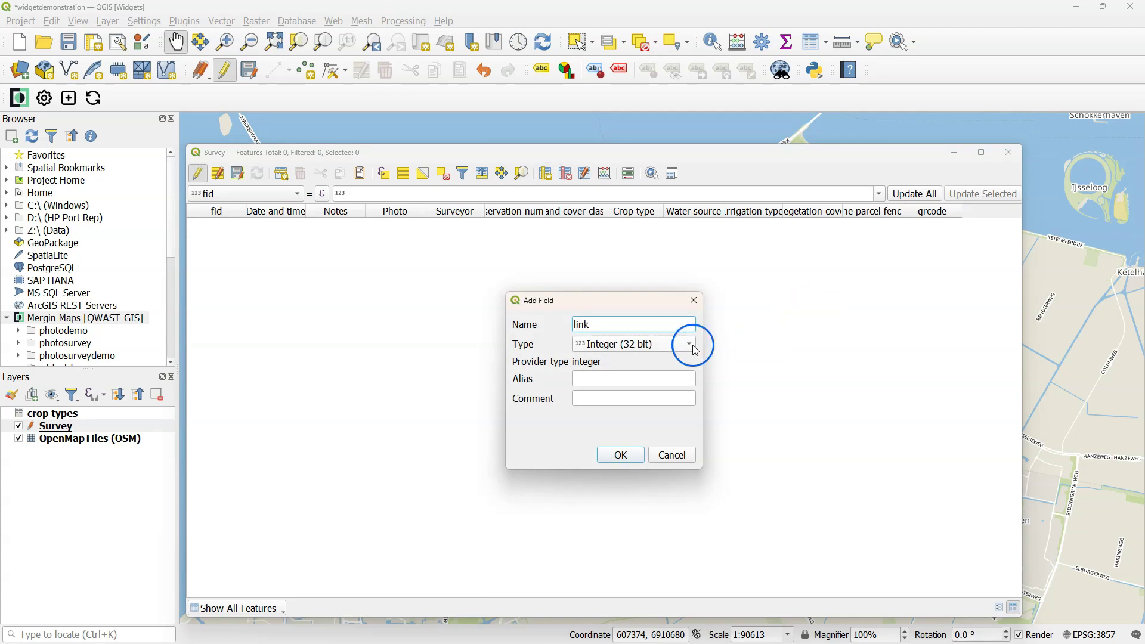
pyautogui.click(642, 346)
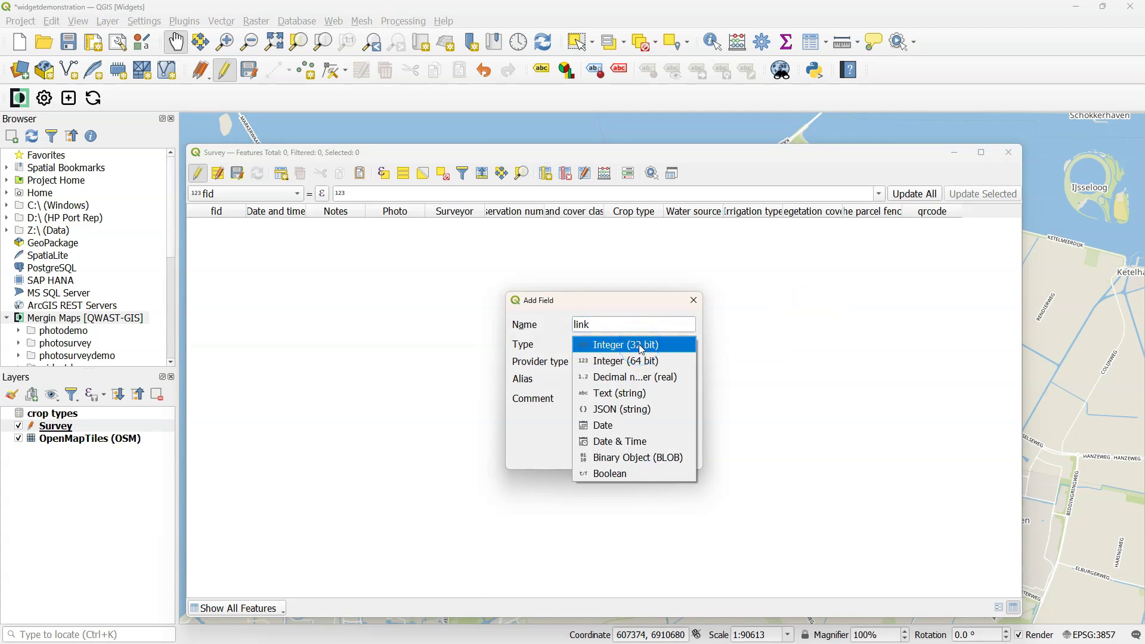
pyautogui.click(621, 394)
pyautogui.click(618, 457)
pyautogui.click(999, 172)
pyautogui.click(199, 175)
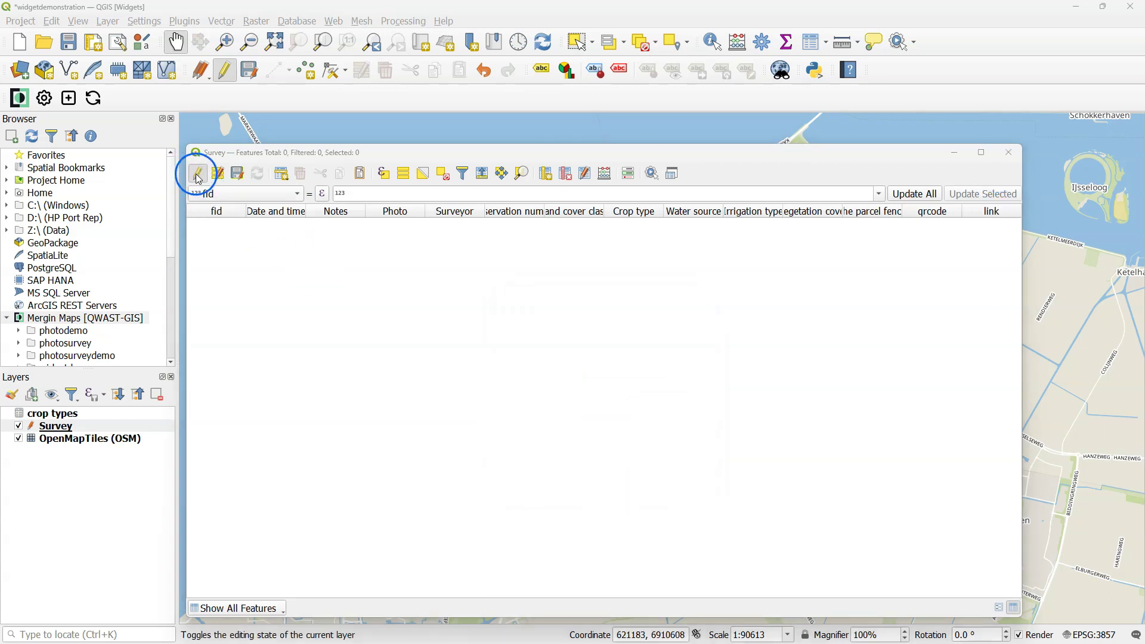
pyautogui.click(568, 331)
pyautogui.click(984, 171)
pyautogui.click(1012, 154)
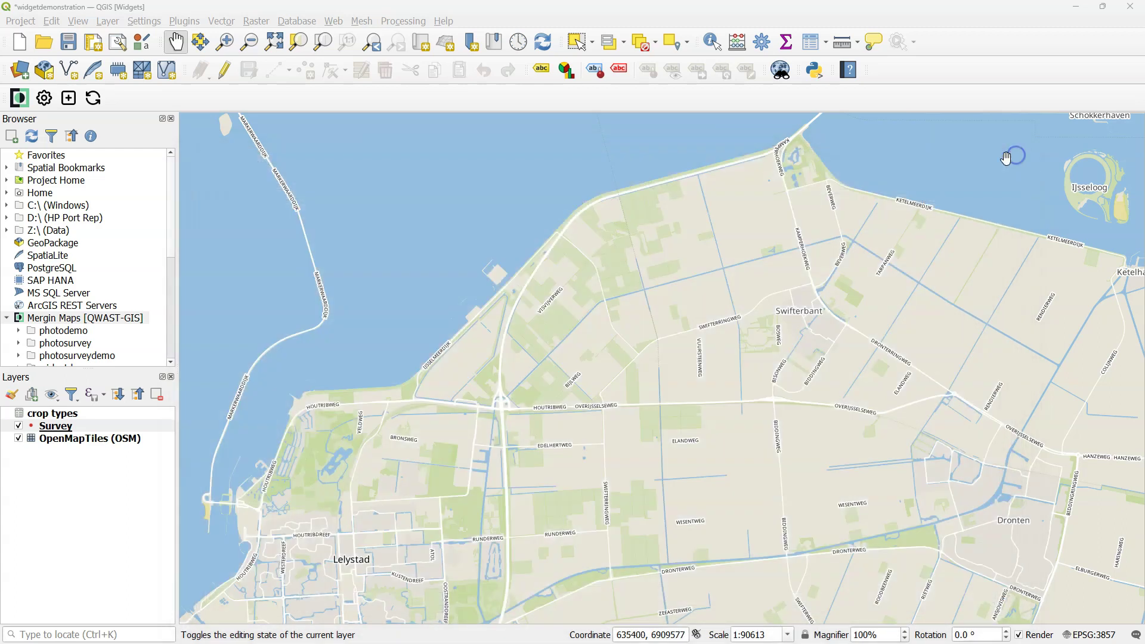
# - Create a Links tab in the Survey form holding the qrcode and link fields
pyautogui.rightClick(70, 425)
pyautogui.click(109, 414)
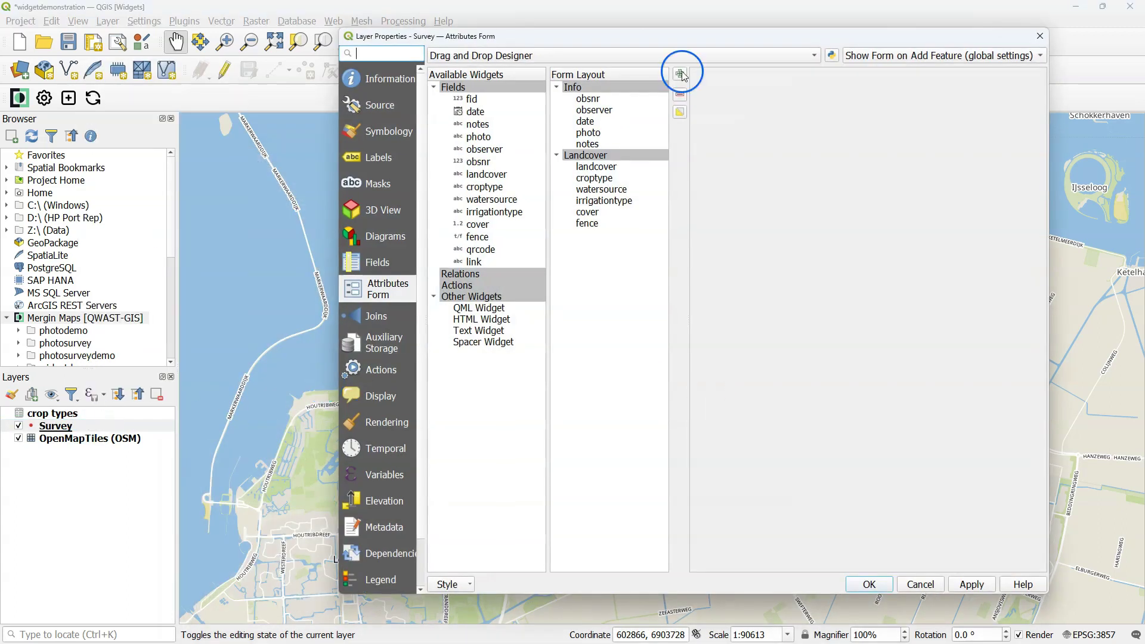
pyautogui.click(680, 74)
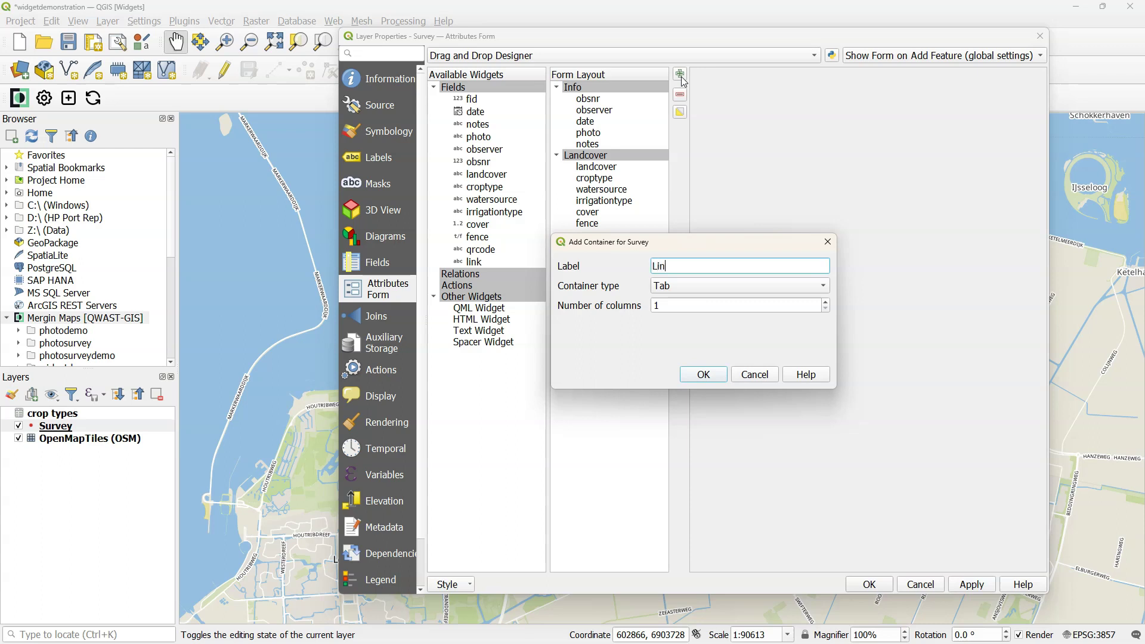
pyautogui.write('Links')
pyautogui.click(704, 374)
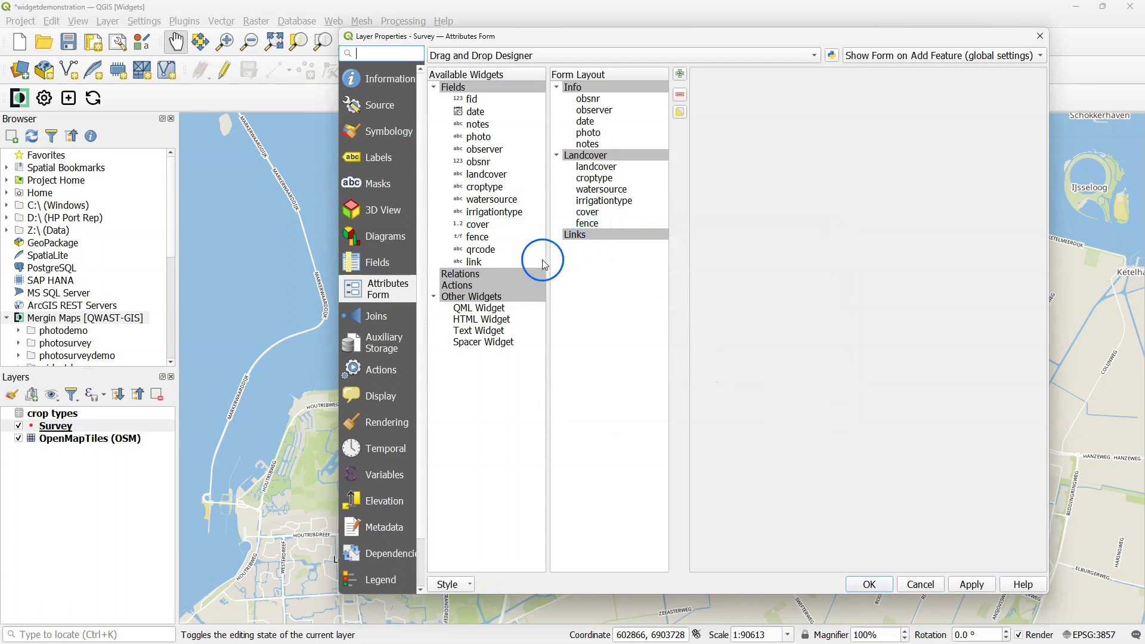
pyautogui.moveTo(468, 250); pyautogui.dragTo(574, 253)
pyautogui.moveTo(468, 262); pyautogui.dragTo(584, 250)
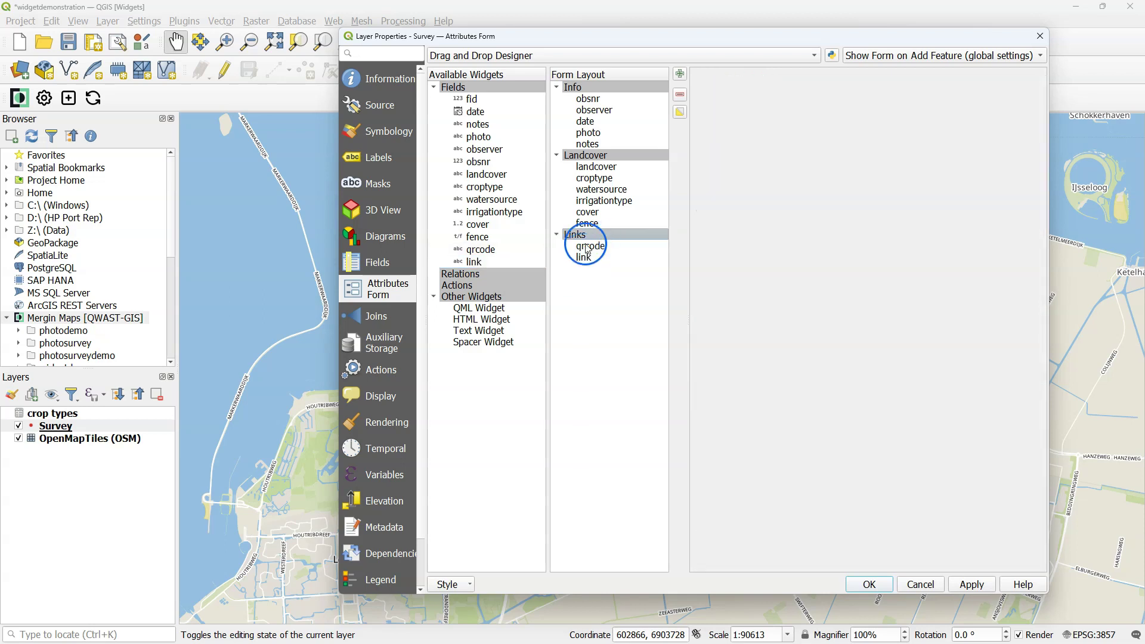
# - Alias qrcode as 'Scan the QR code' and apply the change
pyautogui.click(605, 246)
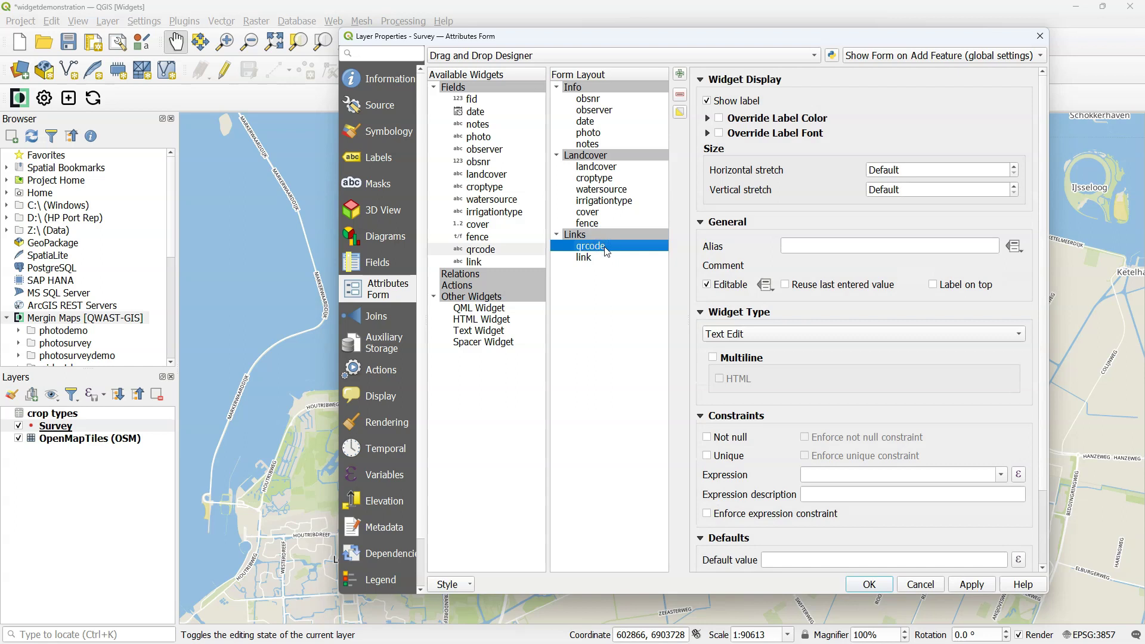
pyautogui.moveTo(596, 260); pyautogui.dragTo(595, 267)
pyautogui.click(870, 245)
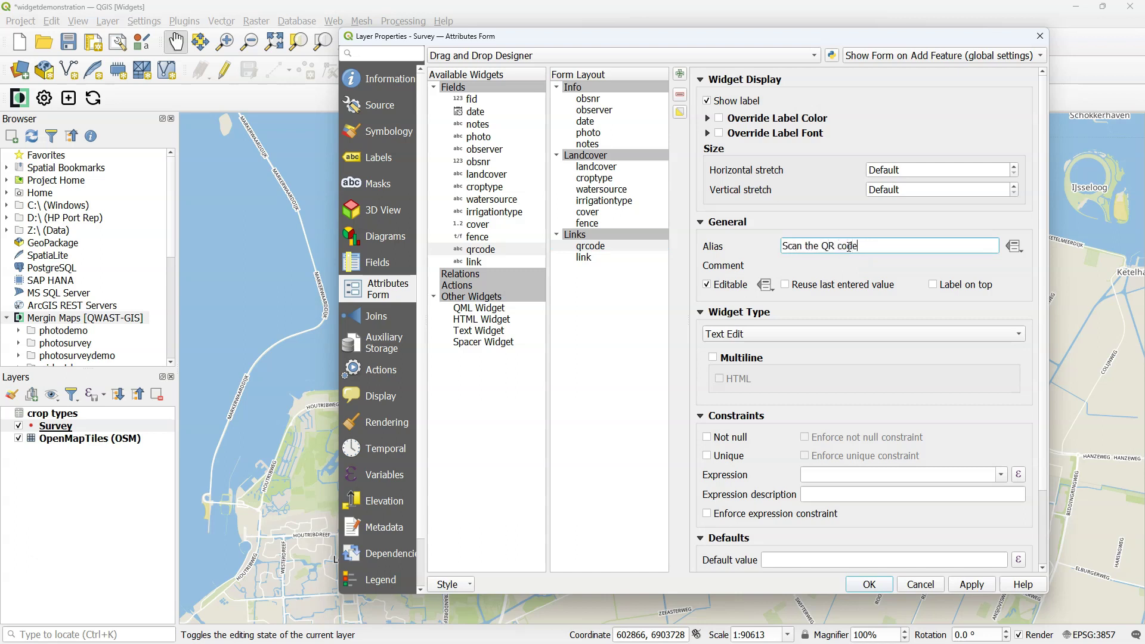
pyautogui.click(971, 584)
# - Make the link field Multiline with HTML enabled
pyautogui.click(590, 266)
pyautogui.scroll(-2, 714, 271)
pyautogui.click(714, 271)
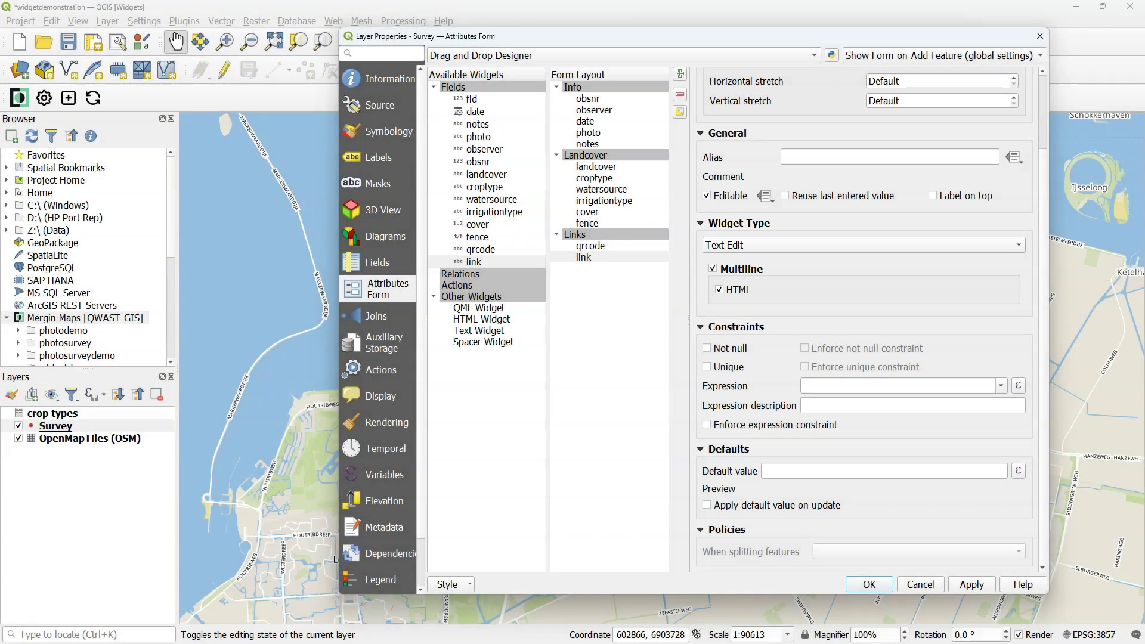
pyautogui.click(1100, 441)
# - Set link's default value to a quoted <a href> 'Help' anchor to the Mergin Maps docs URL
pyautogui.click(798, 471)
pyautogui.write('<a href="')
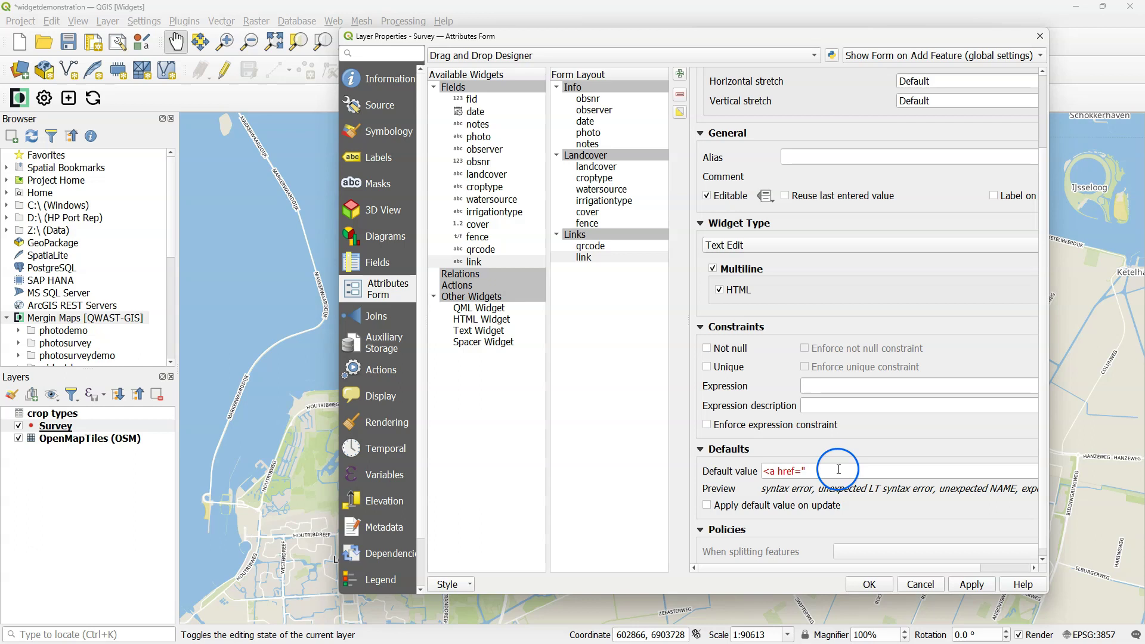
pyautogui.write('https://merginmaps.com/docs/layer/external-link/')
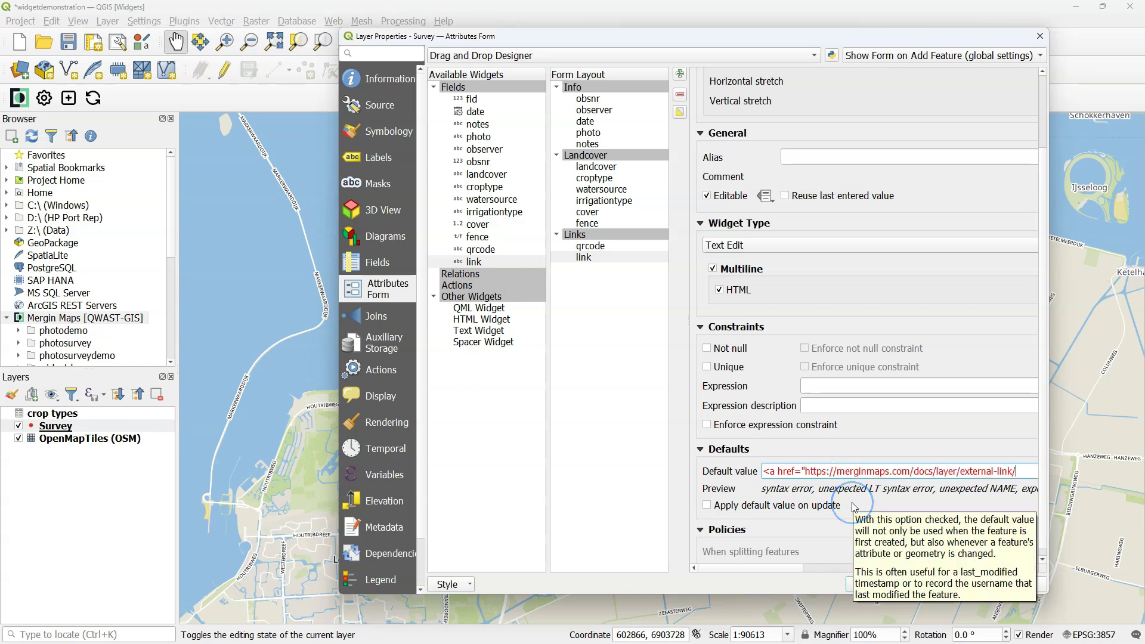
pyautogui.write('">')
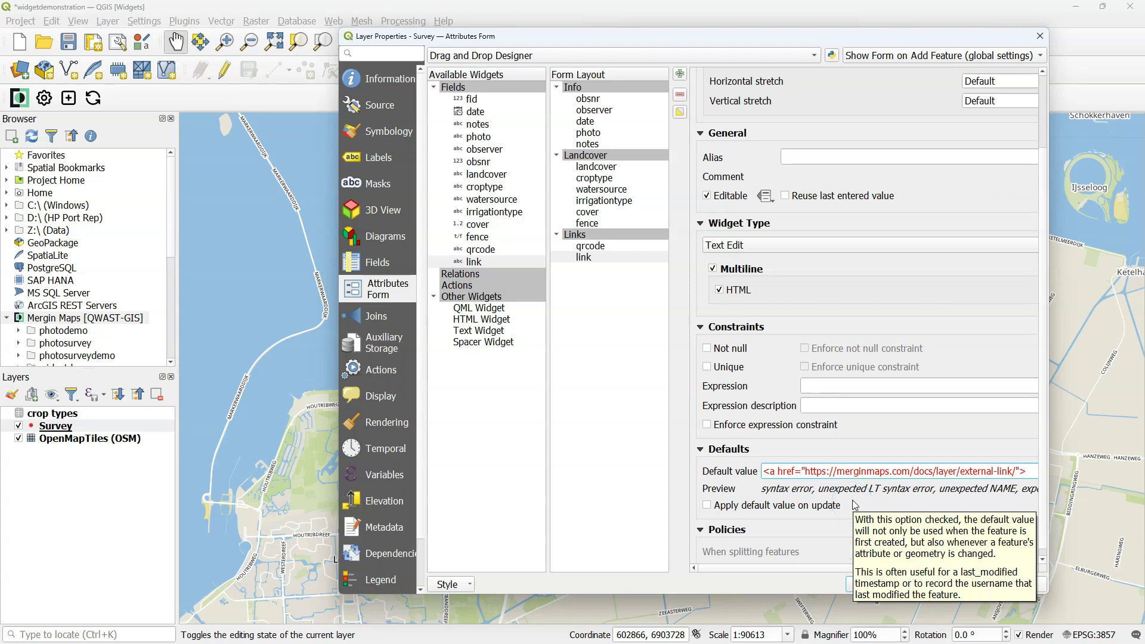
pyautogui.write('He')
pyautogui.moveTo(1048, 406); pyautogui.dragTo(1095, 405)
pyautogui.moveTo(912, 568); pyautogui.dragTo(985, 568)
pyautogui.click(1038, 473)
pyautogui.write('lp</a>')
pyautogui.moveTo(1053, 472); pyautogui.dragTo(597, 475)
pyautogui.click(751, 472)
pyautogui.write("'")
pyautogui.click(1061, 469)
pyautogui.write("'")
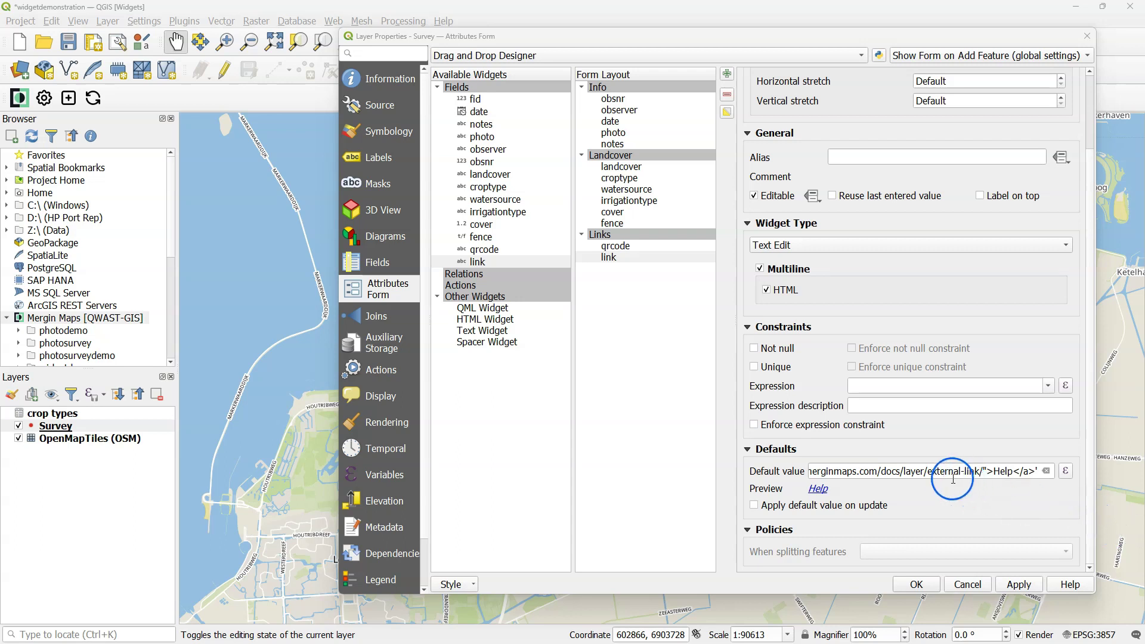
# - Alias link as 'Navigate' and replace its default with the Open Google Map link expression
pyautogui.click(842, 156)
pyautogui.write('Na')
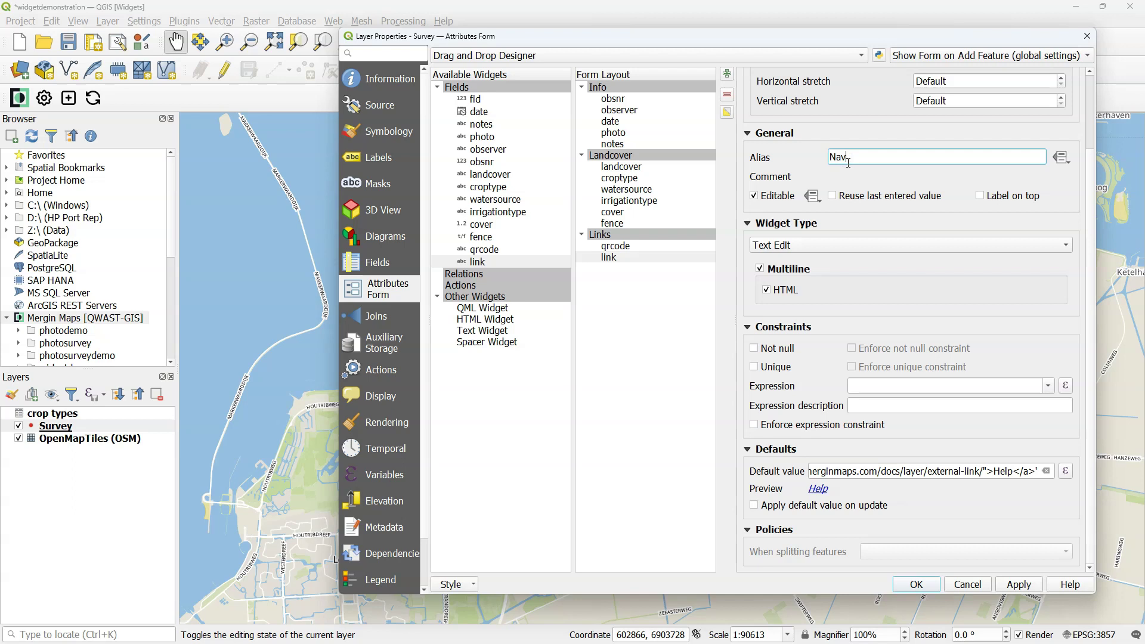
pyautogui.write('vigate')
pyautogui.click(1025, 472)
pyautogui.click(1045, 472)
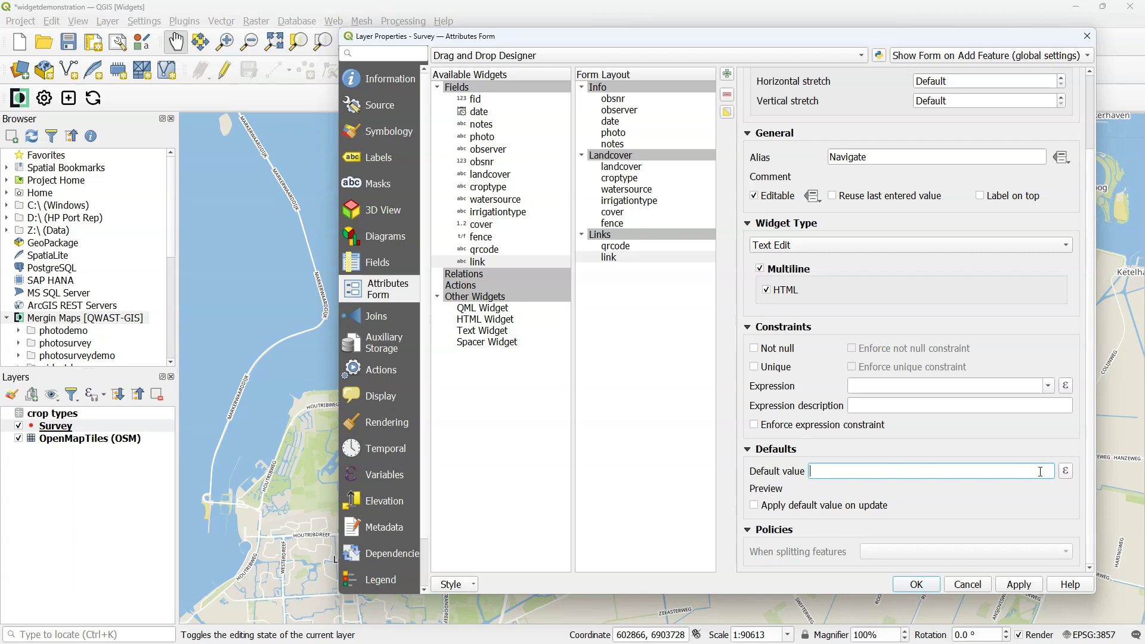
pyautogui.hotkey('ctrl', 'v')
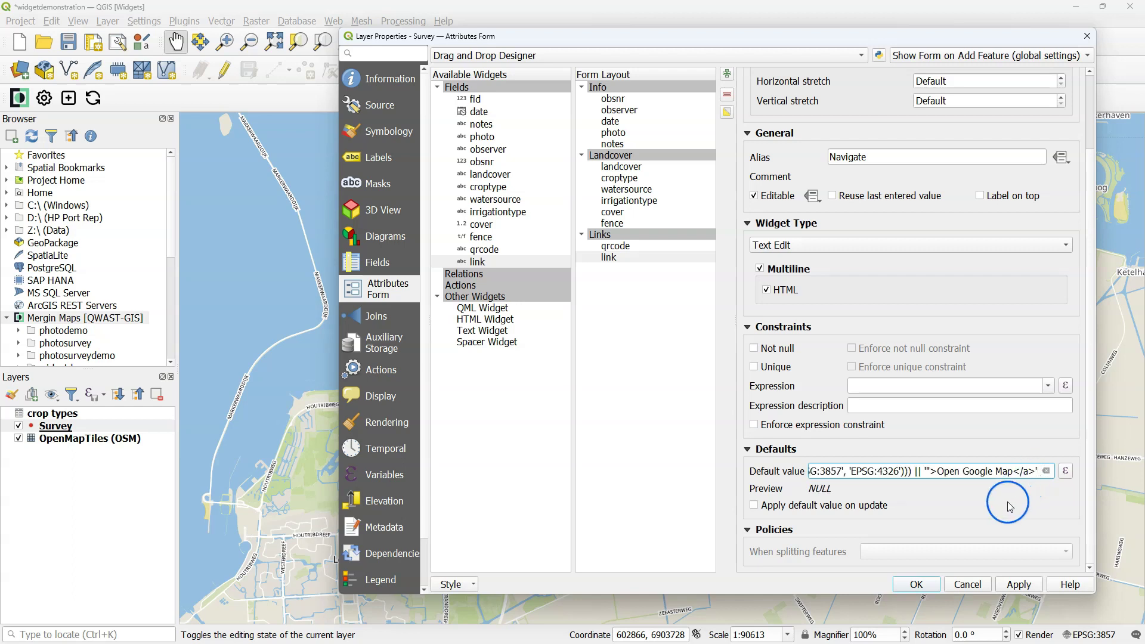
pyautogui.moveTo(885, 469); pyautogui.dragTo(742, 469)
pyautogui.click(941, 471)
pyautogui.moveTo(941, 471); pyautogui.dragTo(1086, 468)
pyautogui.click(965, 472)
pyautogui.moveTo(1003, 473); pyautogui.dragTo(1056, 471)
pyautogui.click(989, 491)
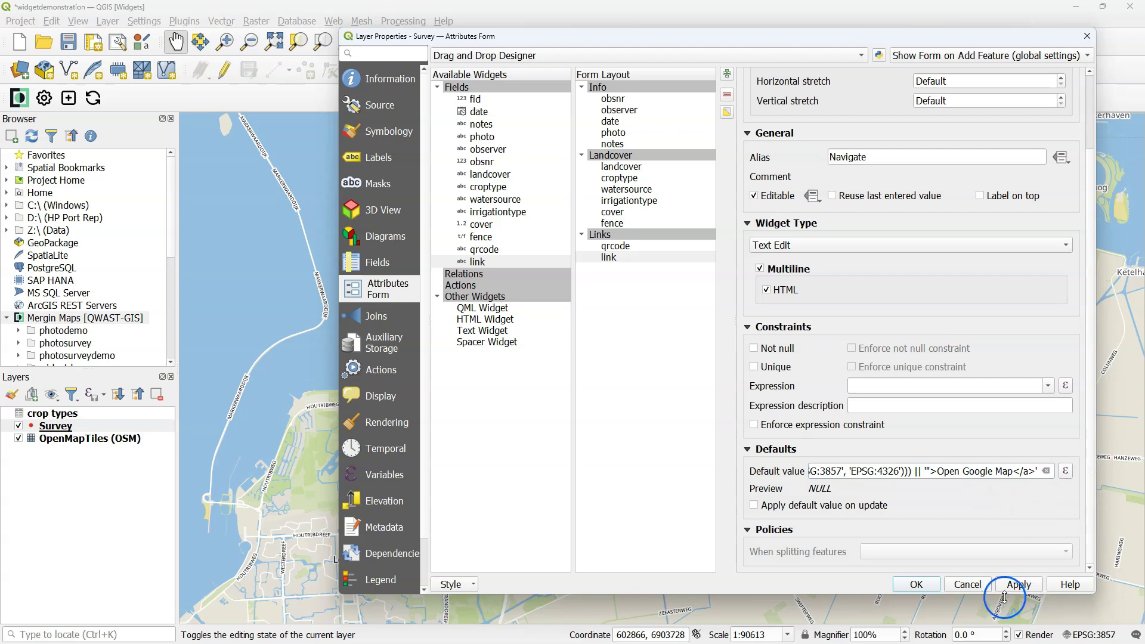
# - Apply and close layer properties, then start editing Survey in add-point mode
pyautogui.click(1020, 585)
pyautogui.click(916, 587)
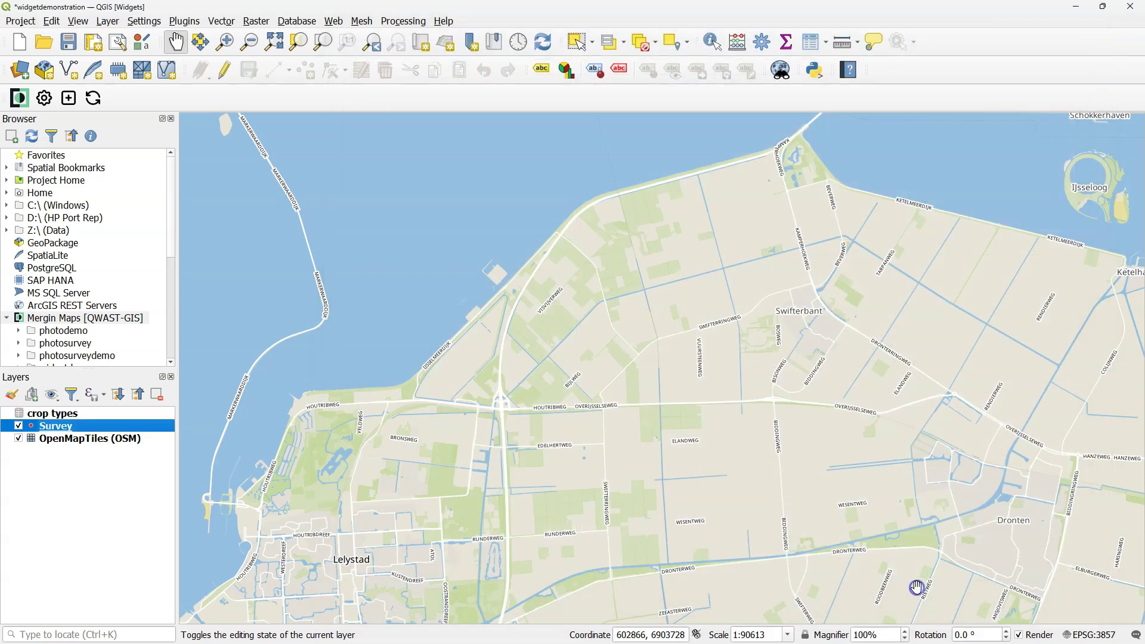
pyautogui.click(241, 101)
pyautogui.click(225, 70)
pyautogui.click(305, 70)
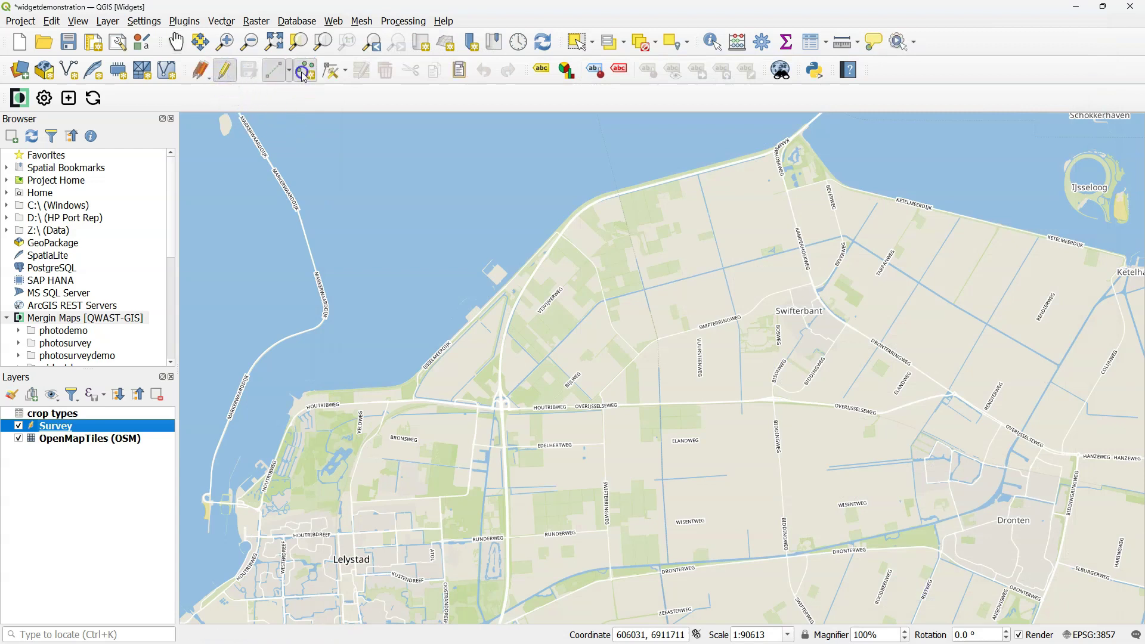
# - Add a trial point, test its Open Google Map link on the Links tab, cancel, and stop editing
pyautogui.click(697, 296)
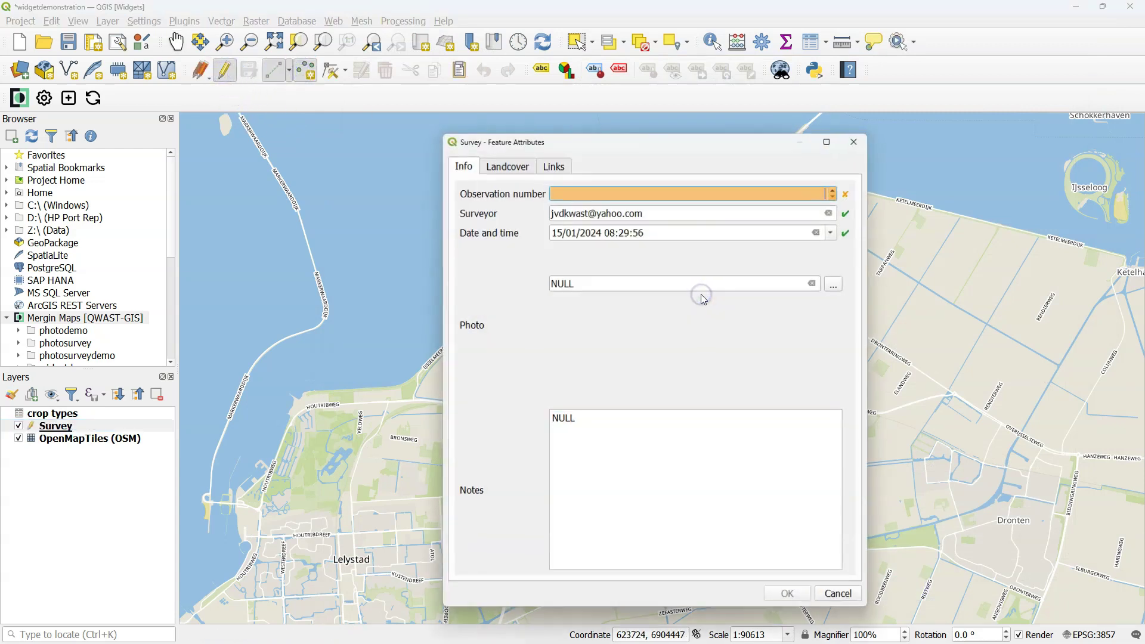
pyautogui.click(558, 169)
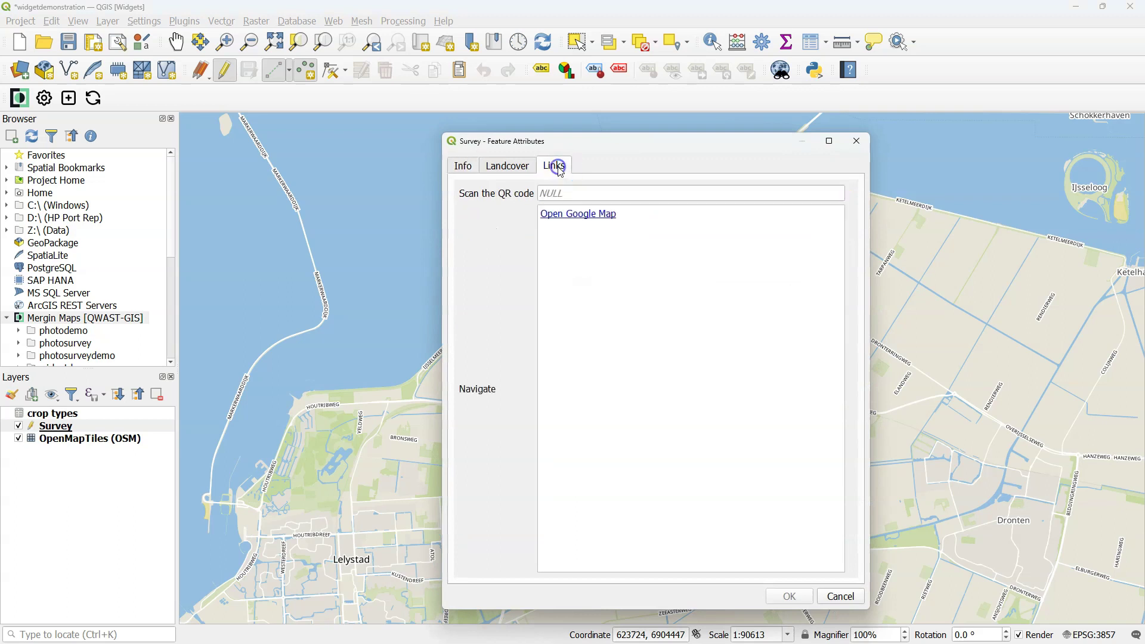
pyautogui.click(570, 216)
pyautogui.click(841, 597)
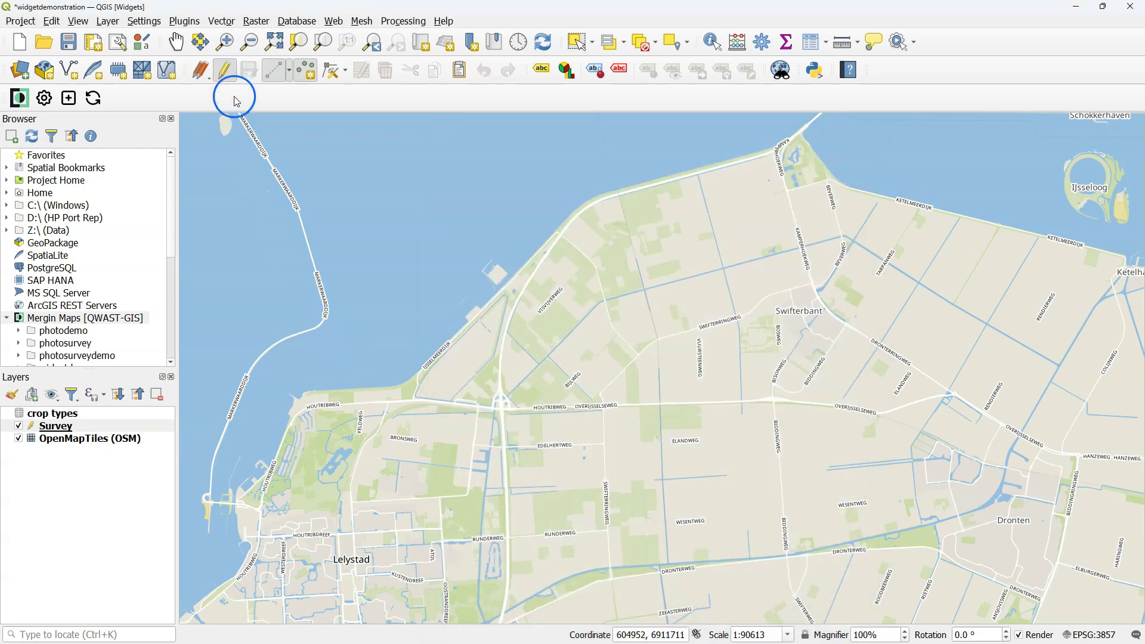
pyautogui.click(225, 70)
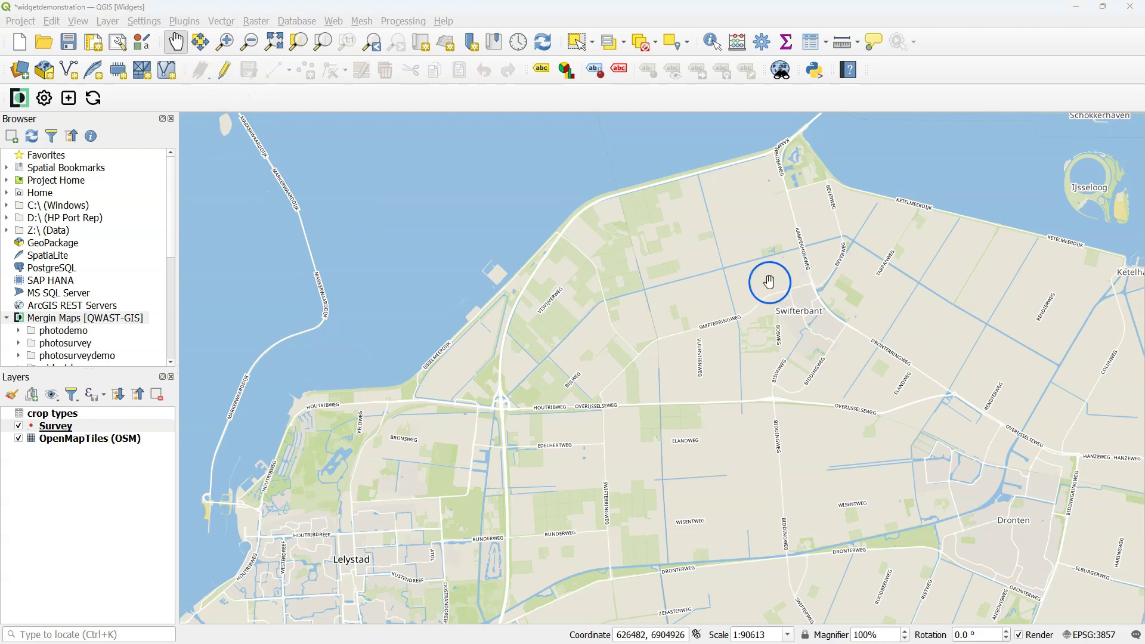
# - In the Survey layer's Display properties, set the display name to the Observation number field (obsnr)
pyautogui.rightClick(58, 426)
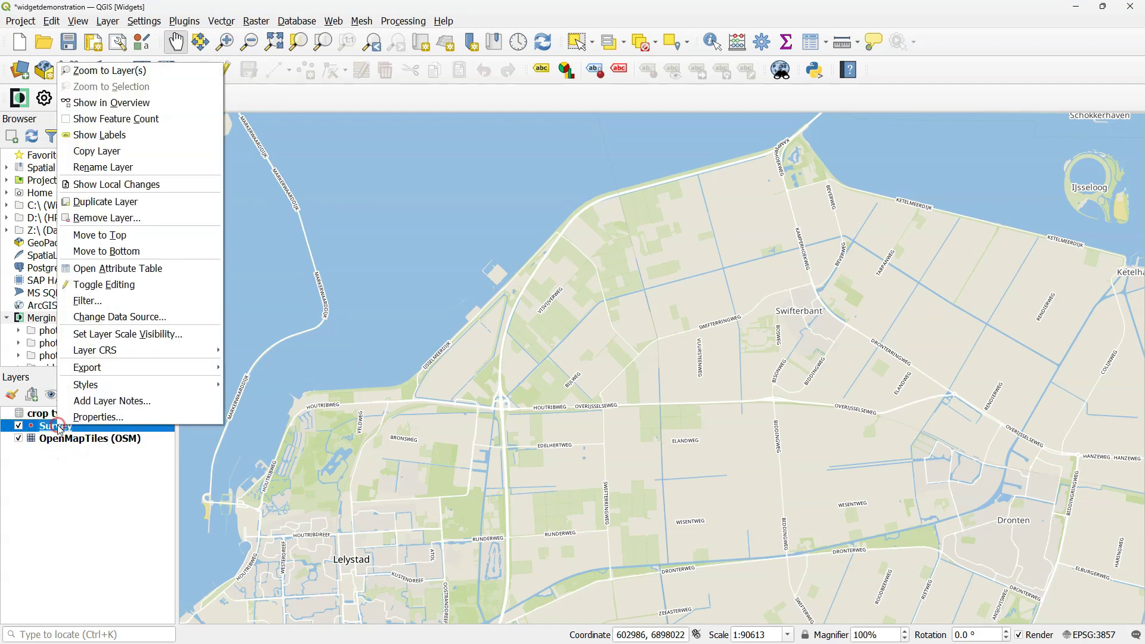
pyautogui.click(95, 416)
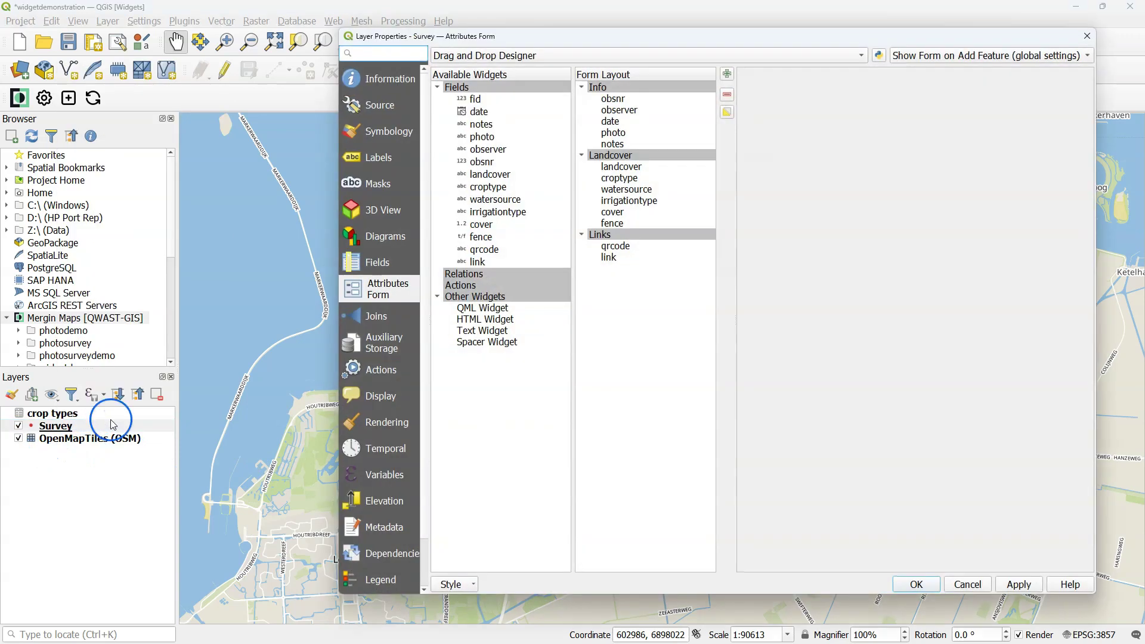
pyautogui.click(374, 396)
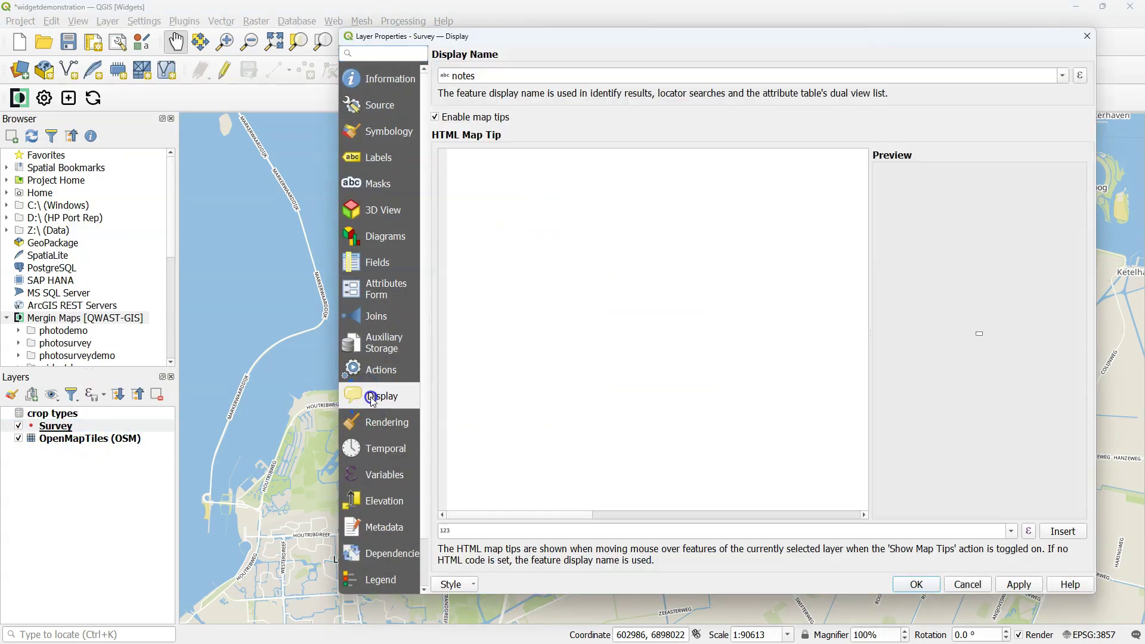
pyautogui.click(818, 288)
pyautogui.click(678, 236)
pyautogui.click(1065, 84)
pyautogui.click(1065, 80)
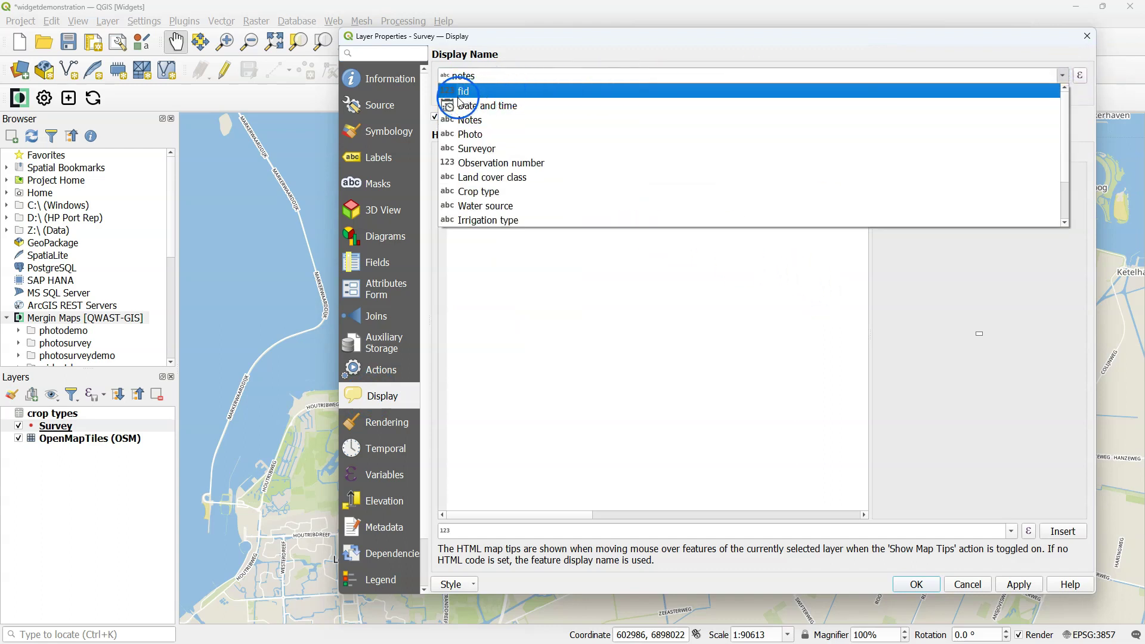
pyautogui.click(513, 169)
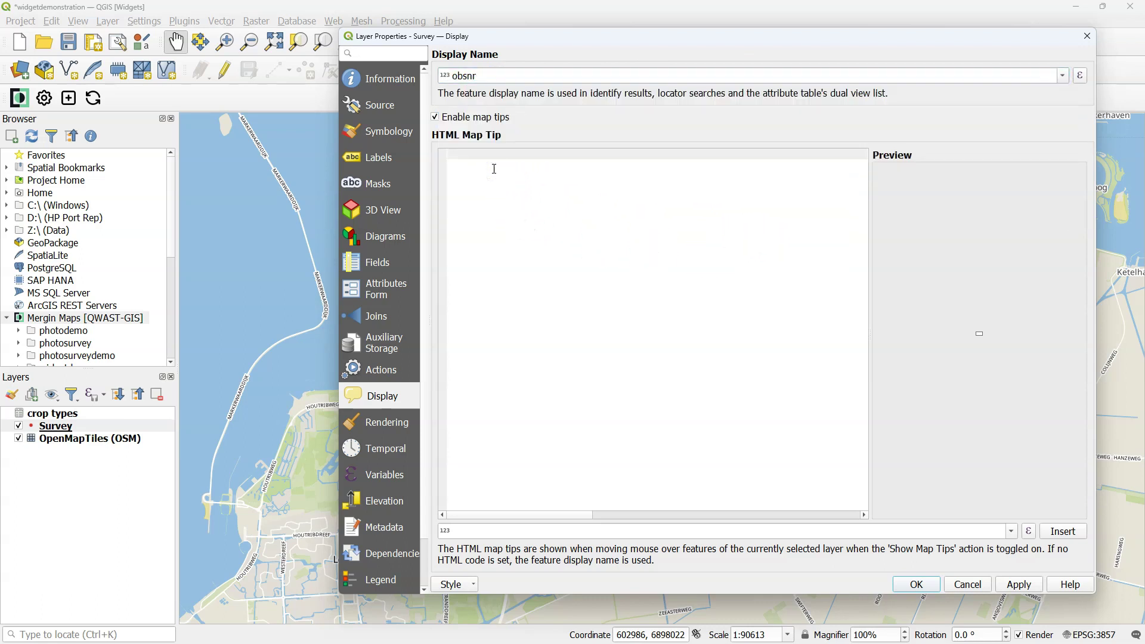
# - Start the HTML map tip with a '# image' line followed by 'file:///'
pyautogui.write('# image')
pyautogui.click(623, 228)
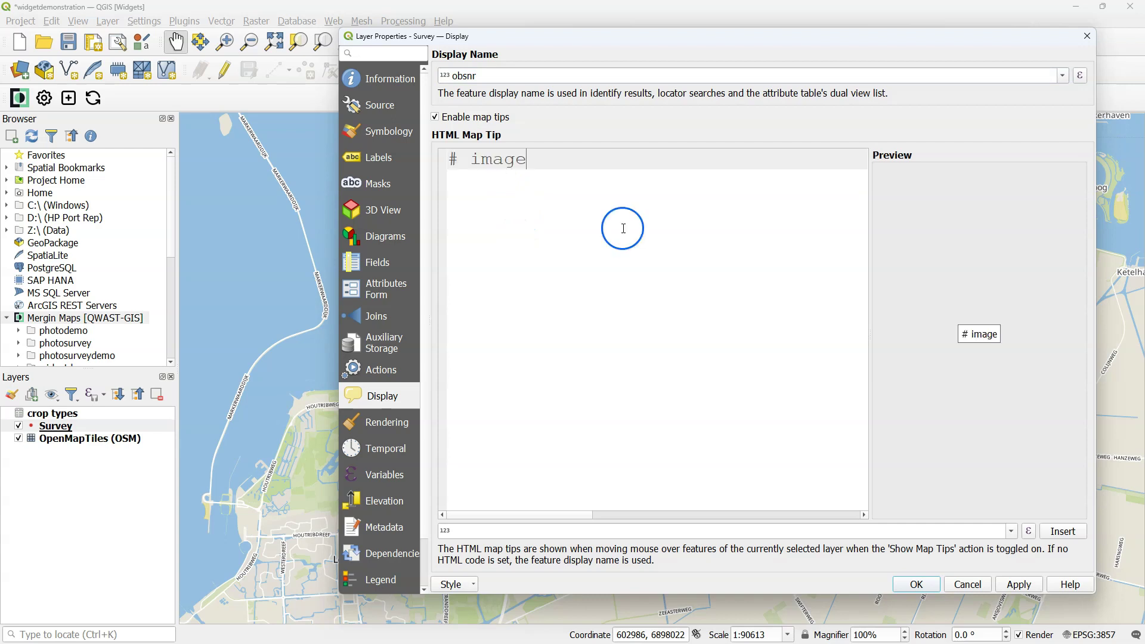
pyautogui.press('Return')
pyautogui.write('file:///')
pyautogui.click(663, 193)
pyautogui.click(1029, 532)
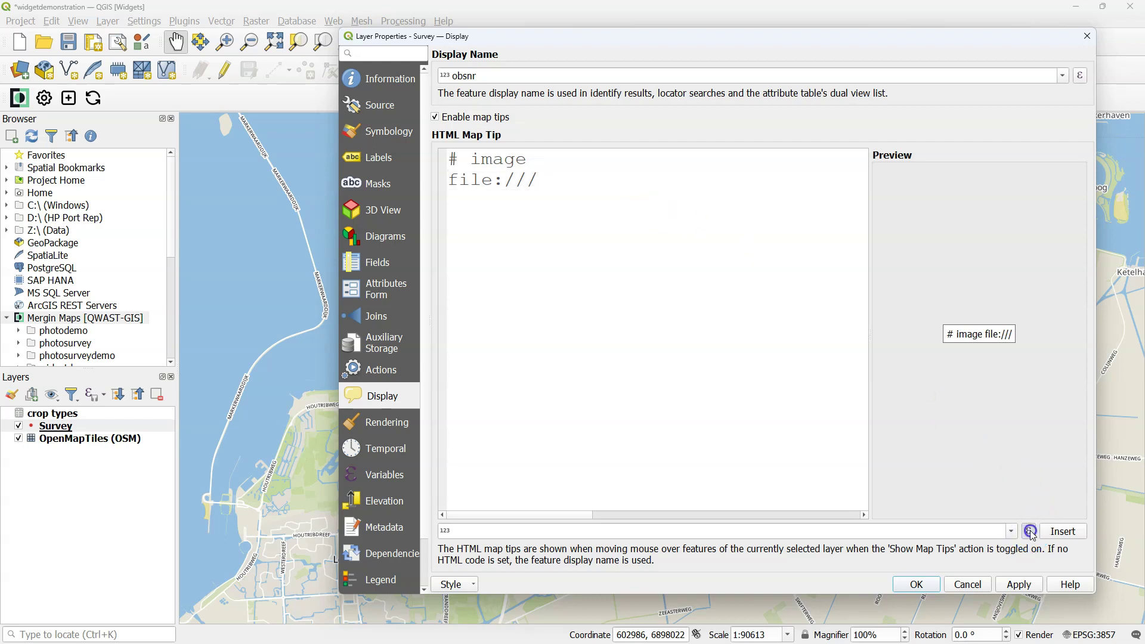
pyautogui.scroll(-2, 686, 376)
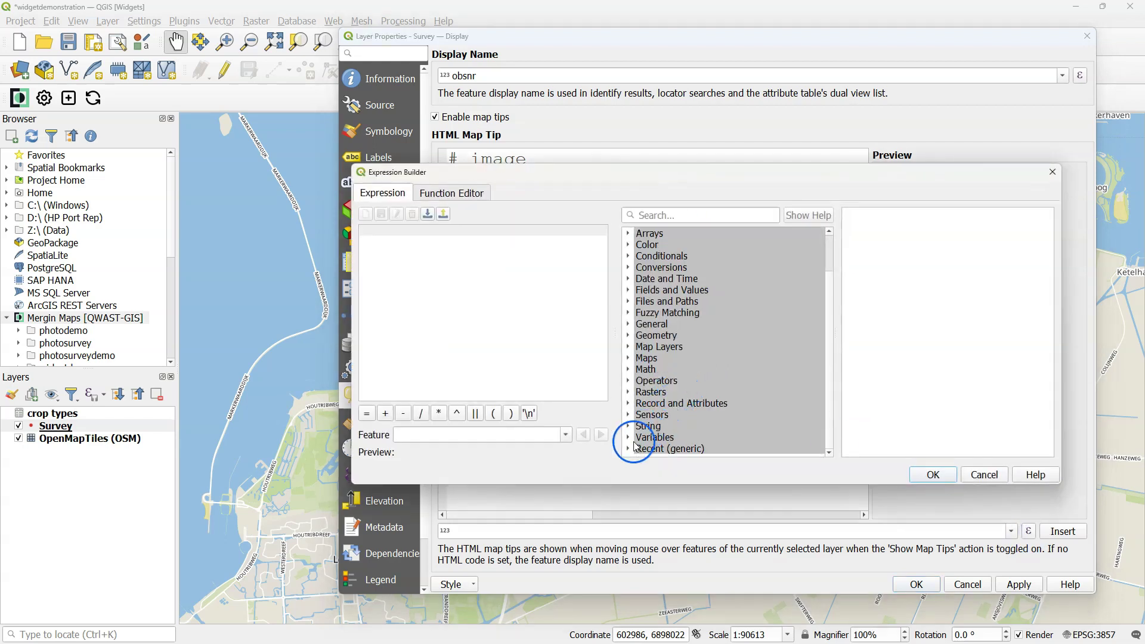
pyautogui.click(630, 439)
pyautogui.scroll(-12, 677, 382)
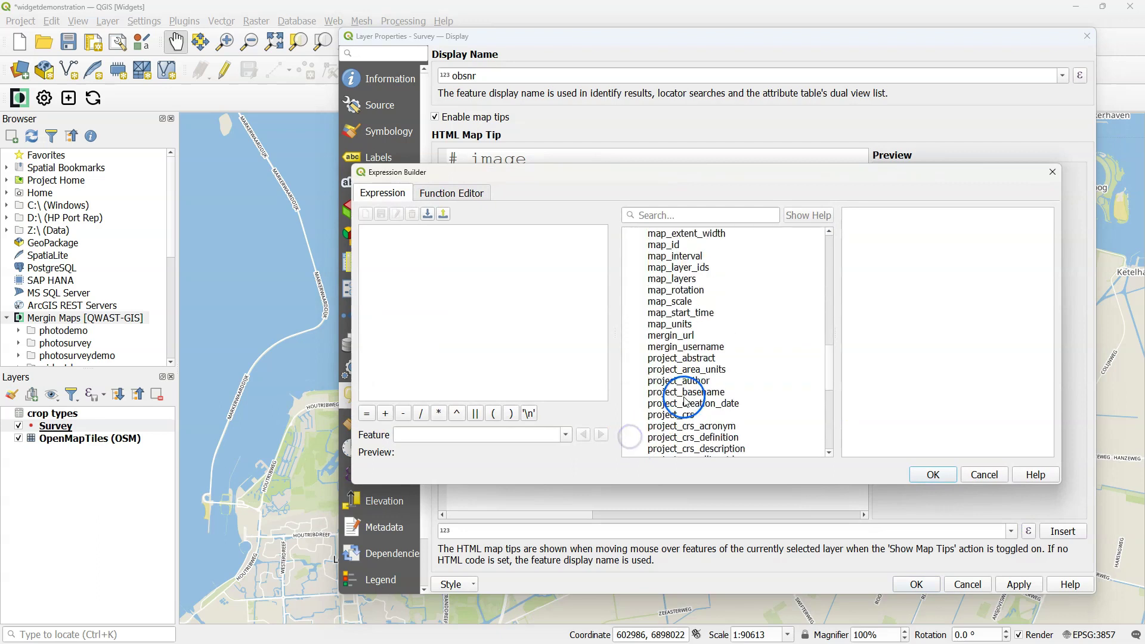
pyautogui.doubleClick(686, 360)
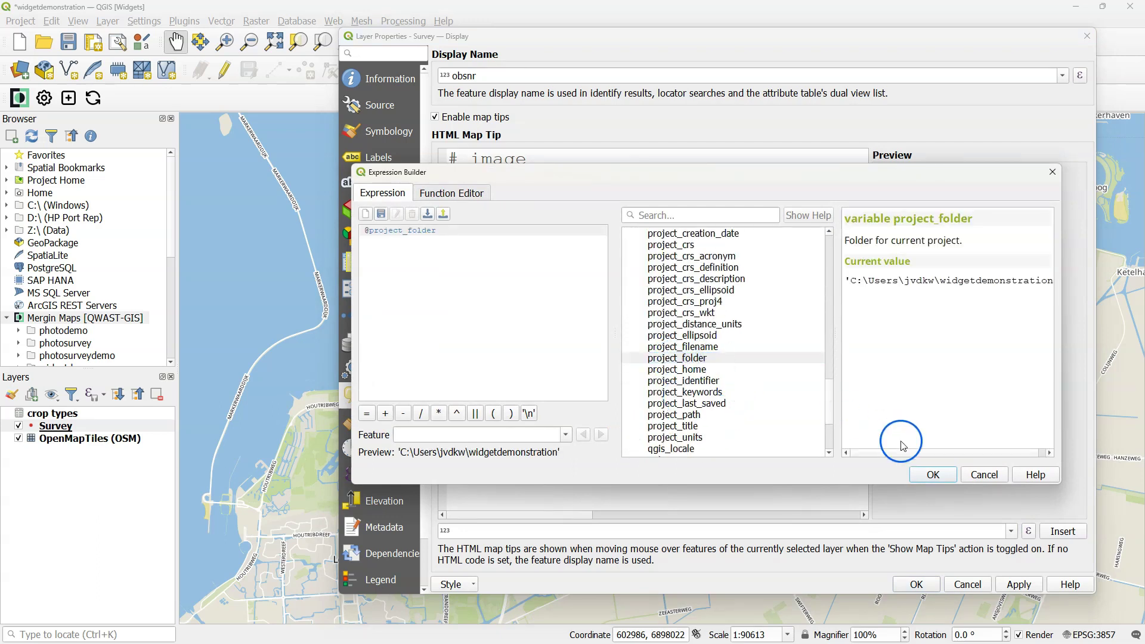
pyautogui.click(934, 476)
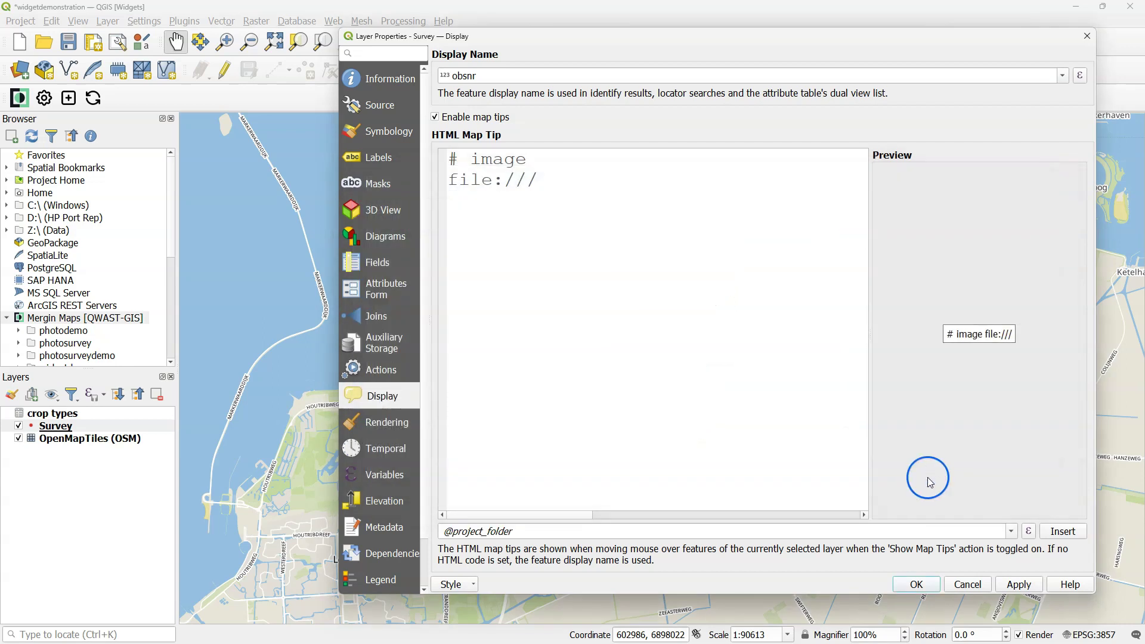
pyautogui.click(1056, 535)
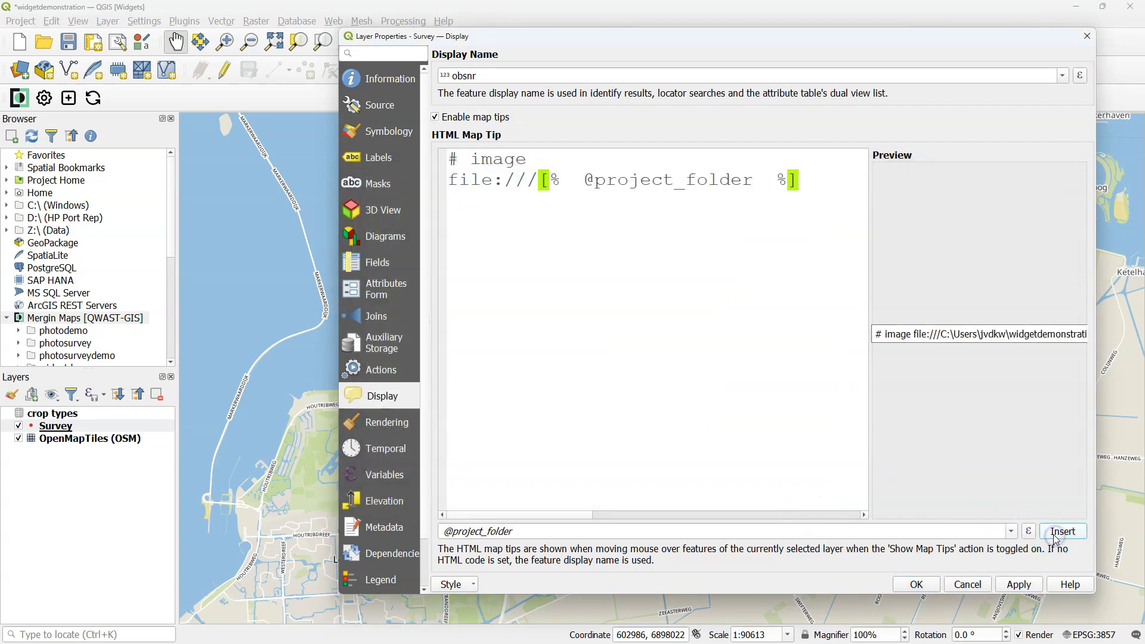
pyautogui.click(815, 180)
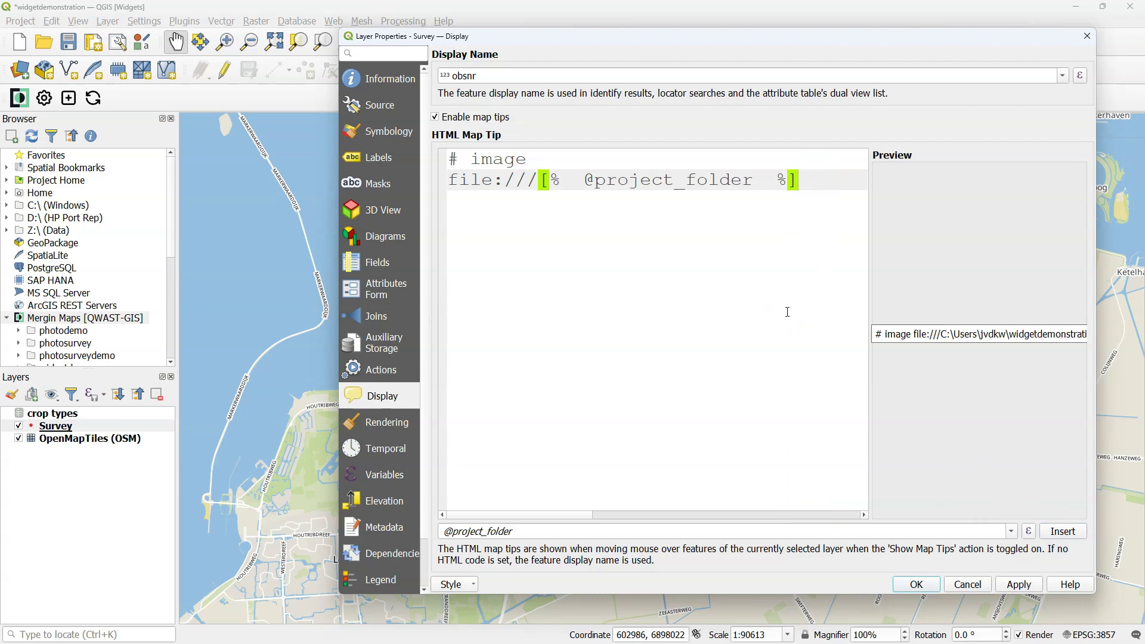
pyautogui.write('/')
# - Append the "photo" field expression to the map tip's image path
pyautogui.click(1029, 531)
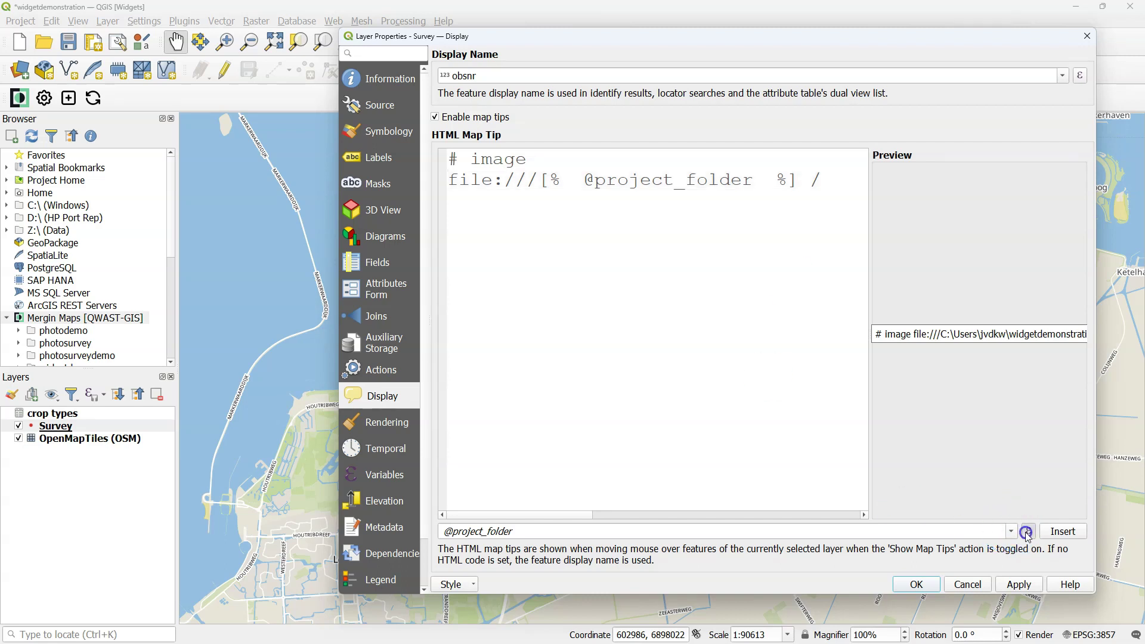
pyautogui.press('Delete')
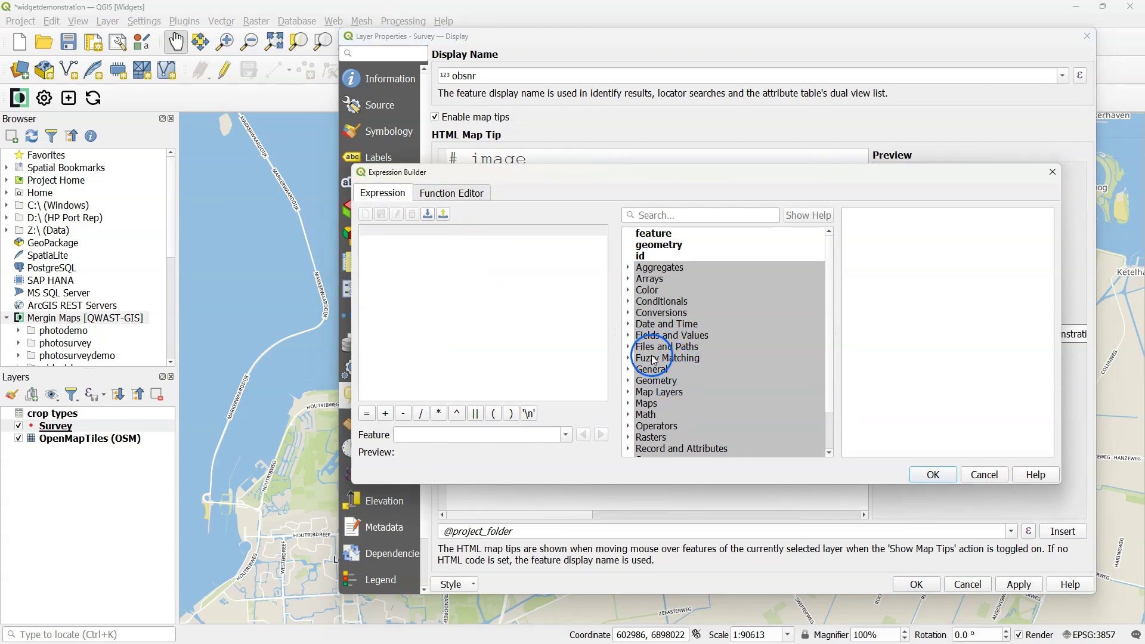
pyautogui.click(629, 335)
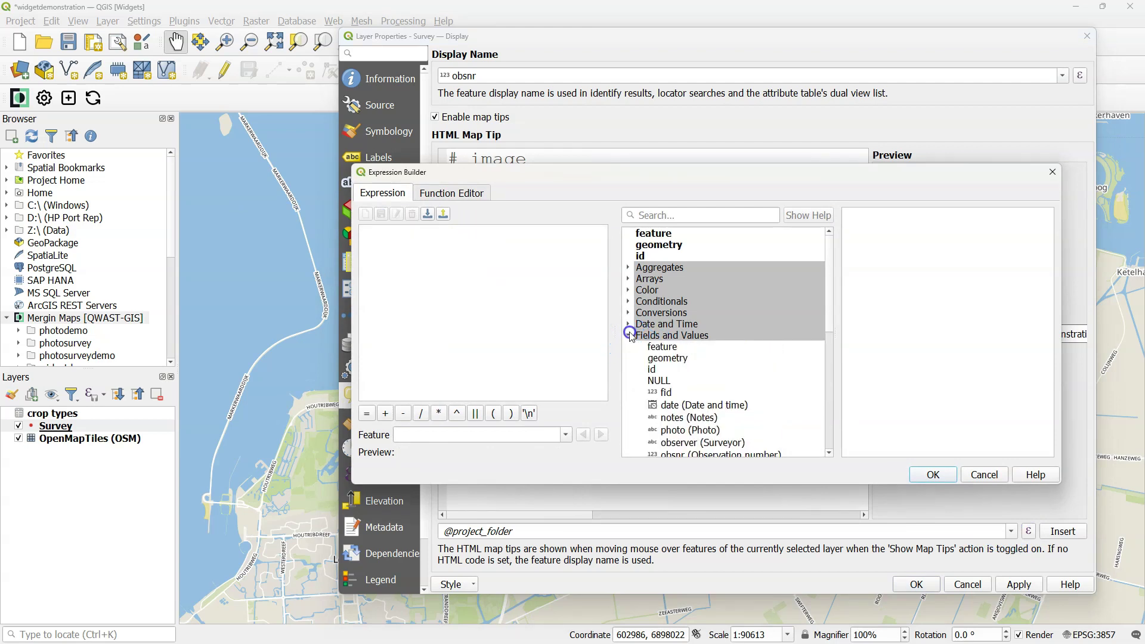
pyautogui.click(697, 430)
pyautogui.doubleClick(697, 430)
pyautogui.scroll(2, 472, 251)
pyautogui.click(934, 475)
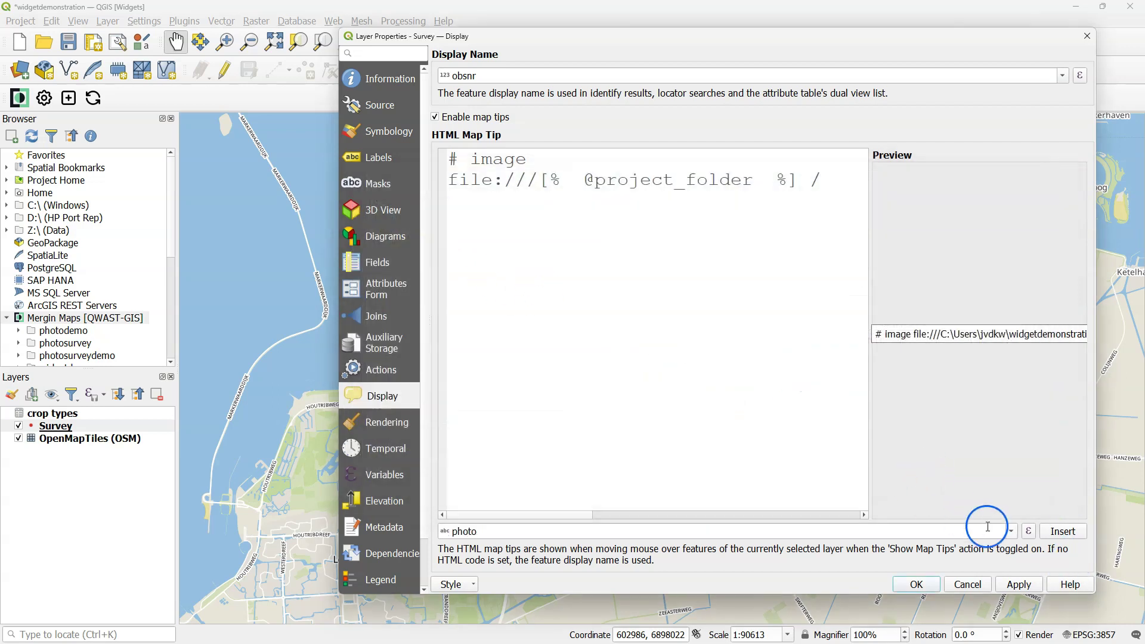
pyautogui.click(1063, 531)
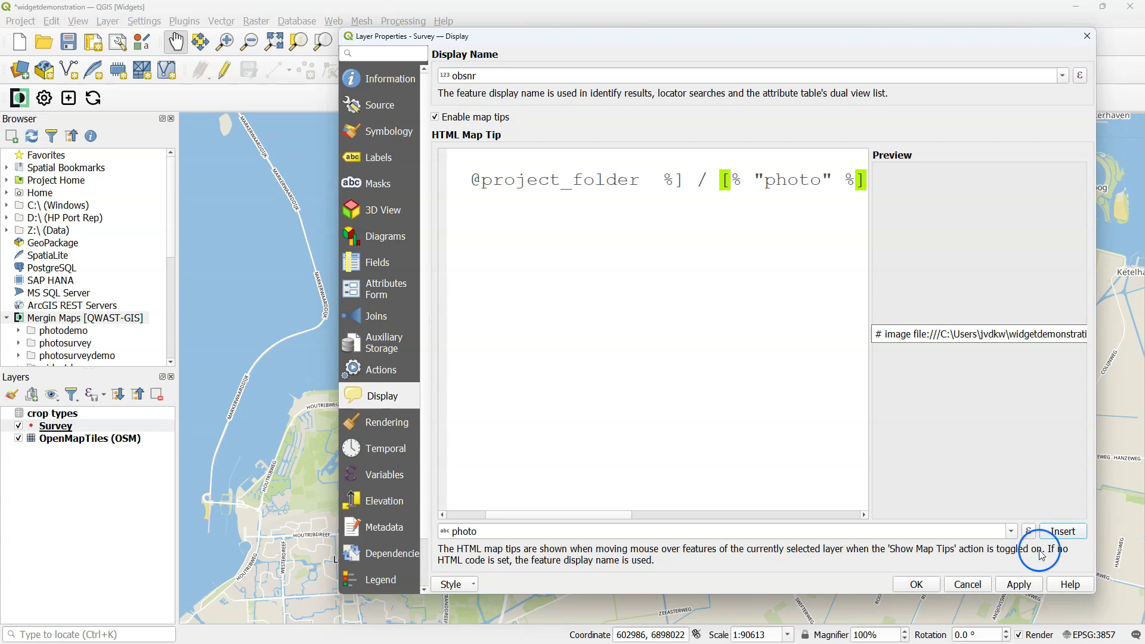
# - Apply the layer properties, save the project and synchronise it to Mergin Maps
pyautogui.click(909, 584)
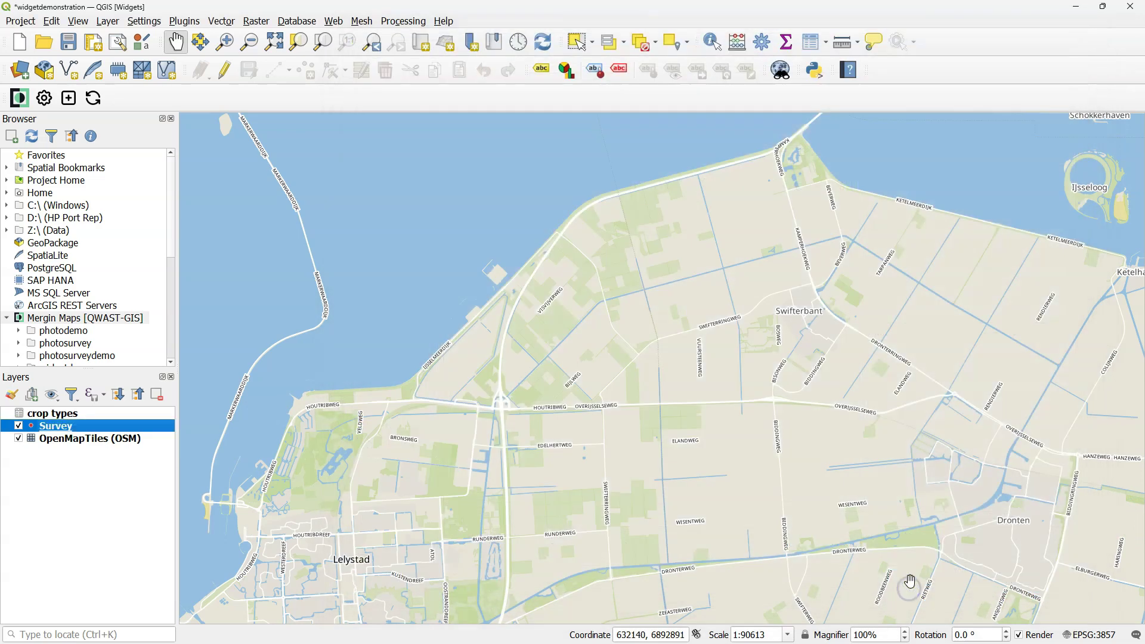
pyautogui.click(69, 47)
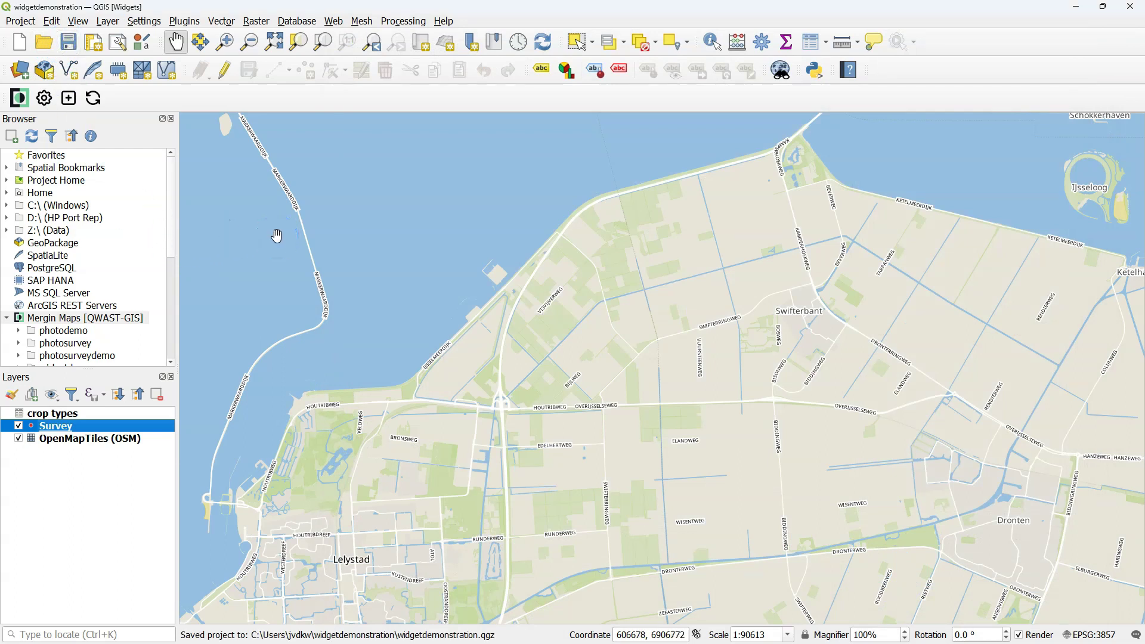
pyautogui.click(92, 99)
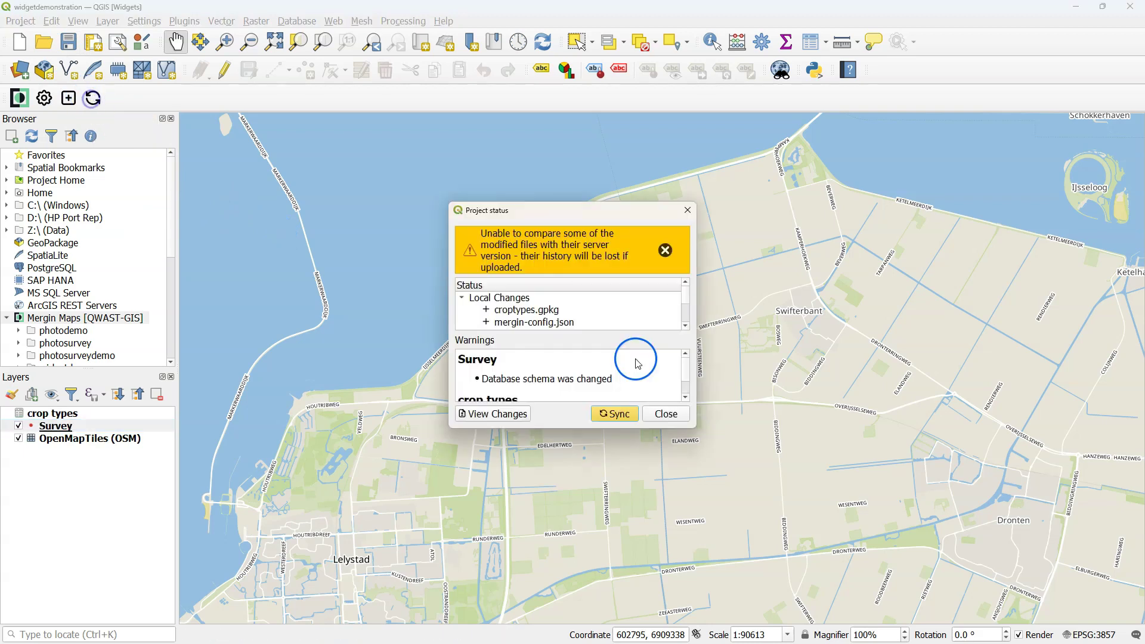
pyautogui.click(615, 414)
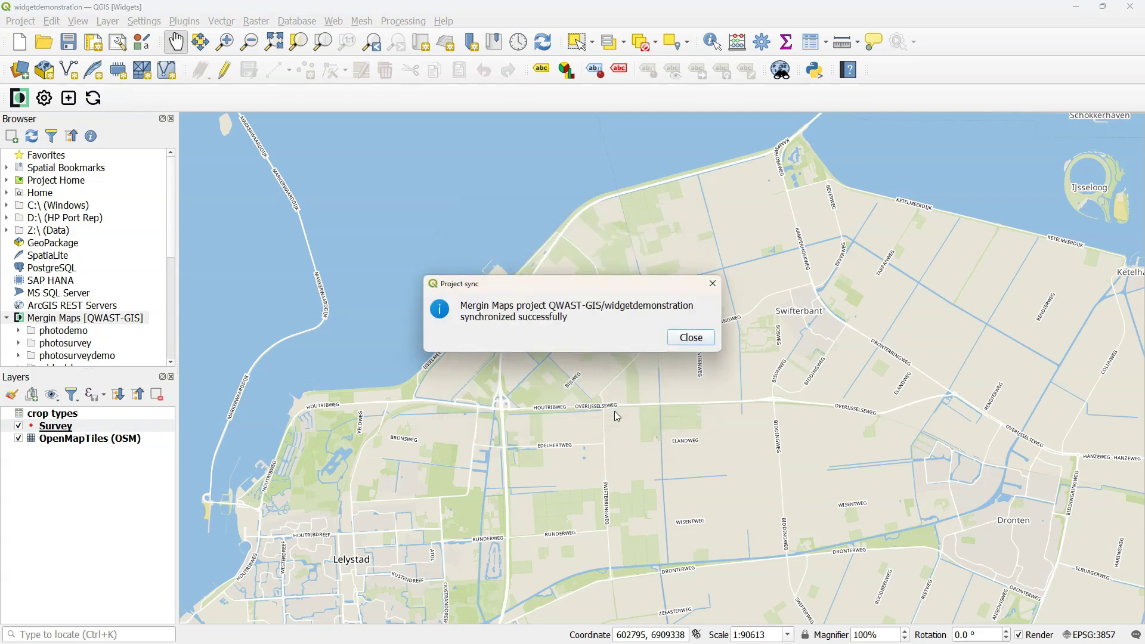
pyautogui.click(702, 339)
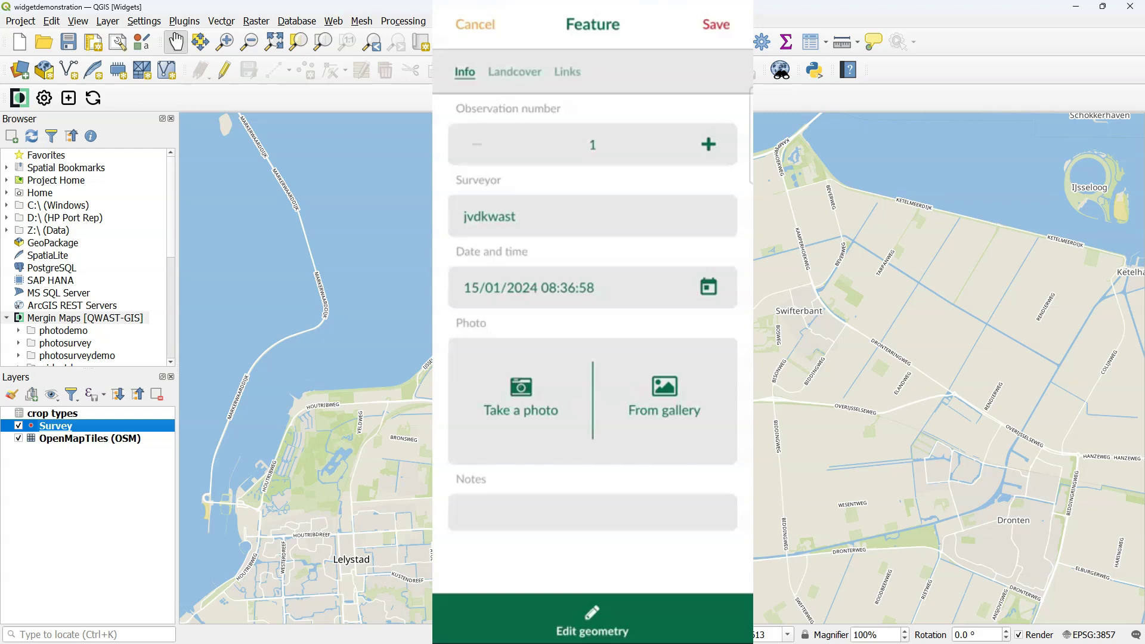
# - Capture a new photo and attach it to the survey feature
pyautogui.click(521, 399)
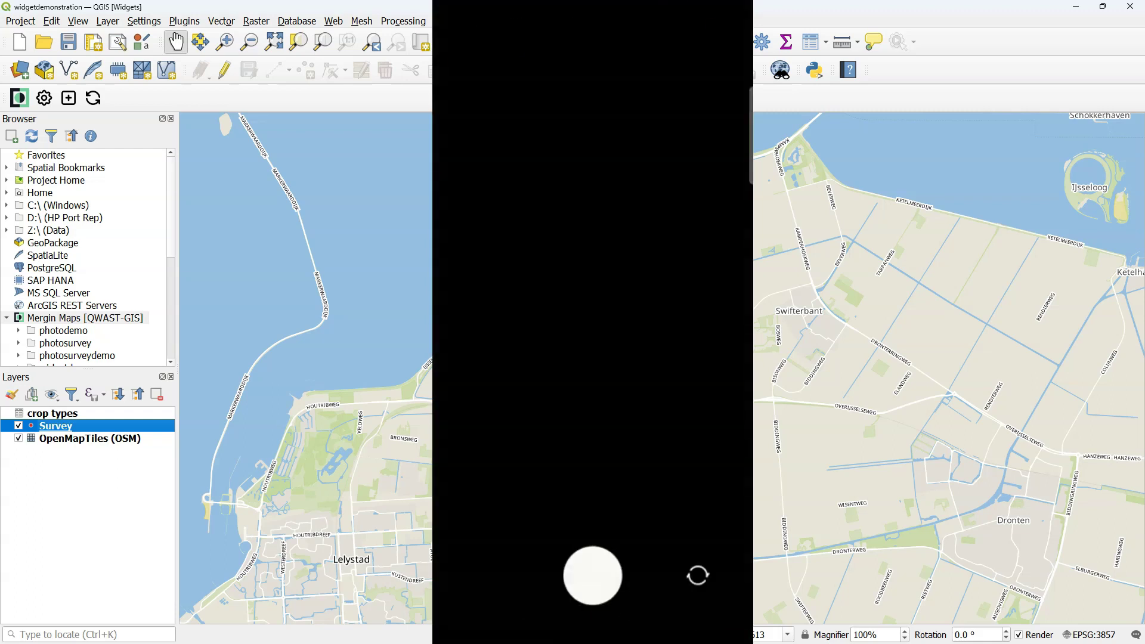
pyautogui.click(588, 582)
pyautogui.click(663, 619)
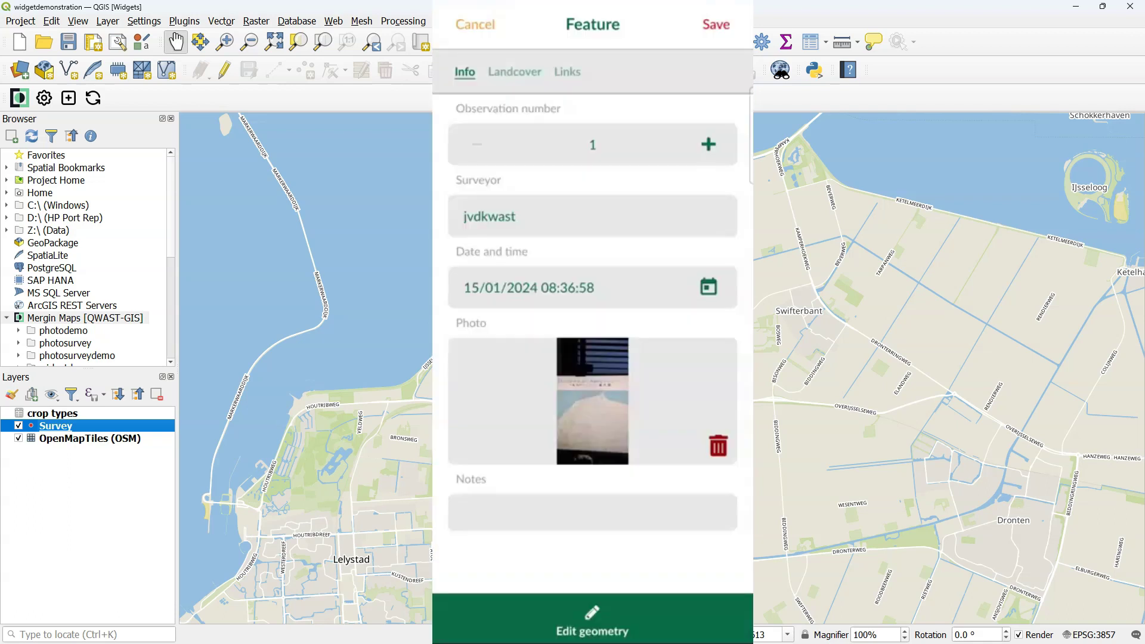
# - Enter 'Demo' in the Notes field, then move to the Landcover fields
pyautogui.click(592, 513)
pyautogui.write('Demo')
pyautogui.click(729, 572)
pyautogui.click(514, 72)
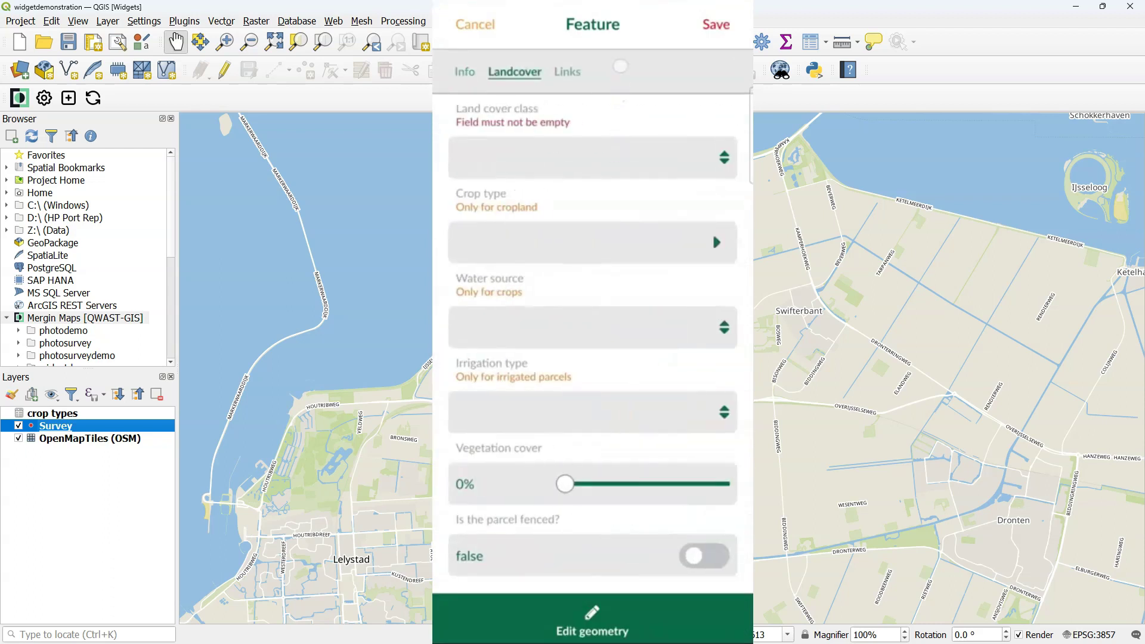
# - Set the land cover class to Cropland with crop types Maize and Barley
pyautogui.click(518, 154)
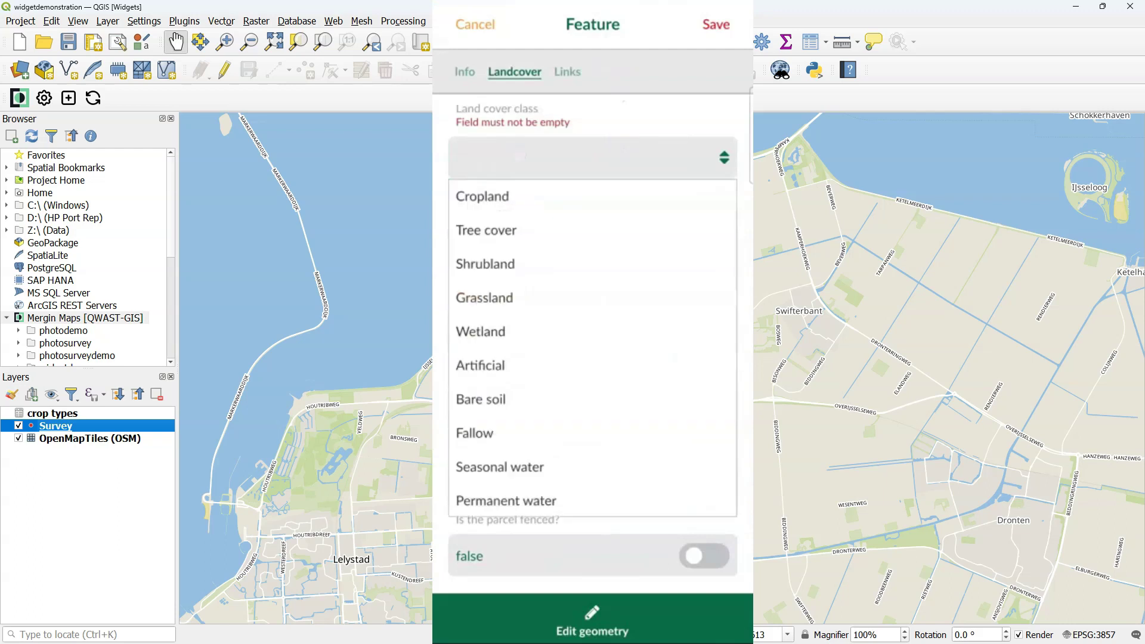
pyautogui.click(486, 230)
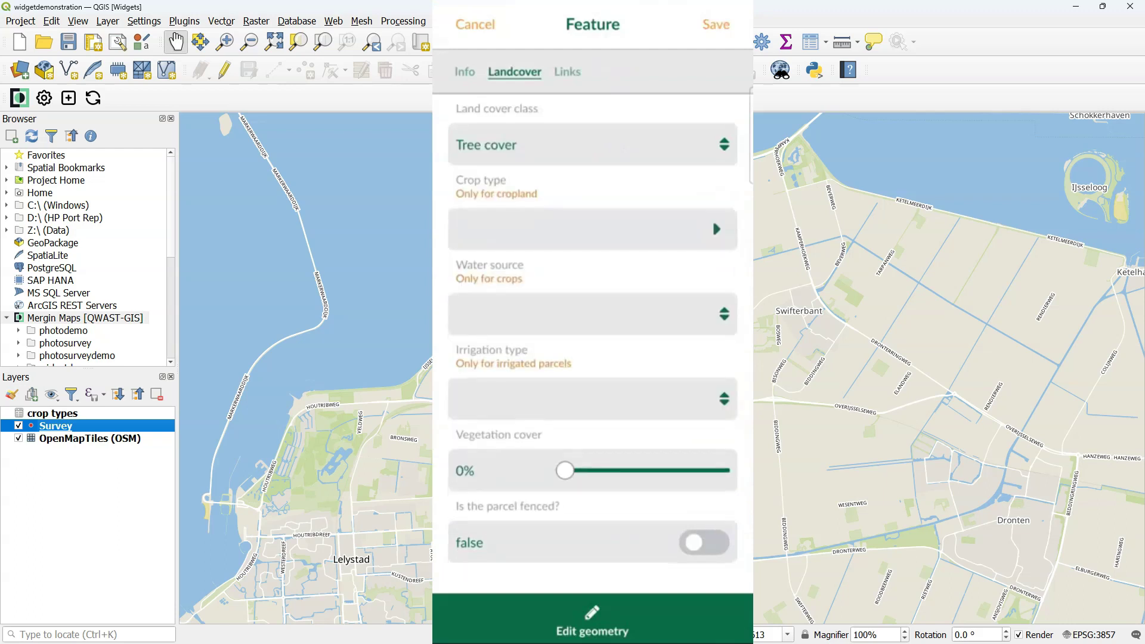
pyautogui.click(493, 149)
pyautogui.click(482, 182)
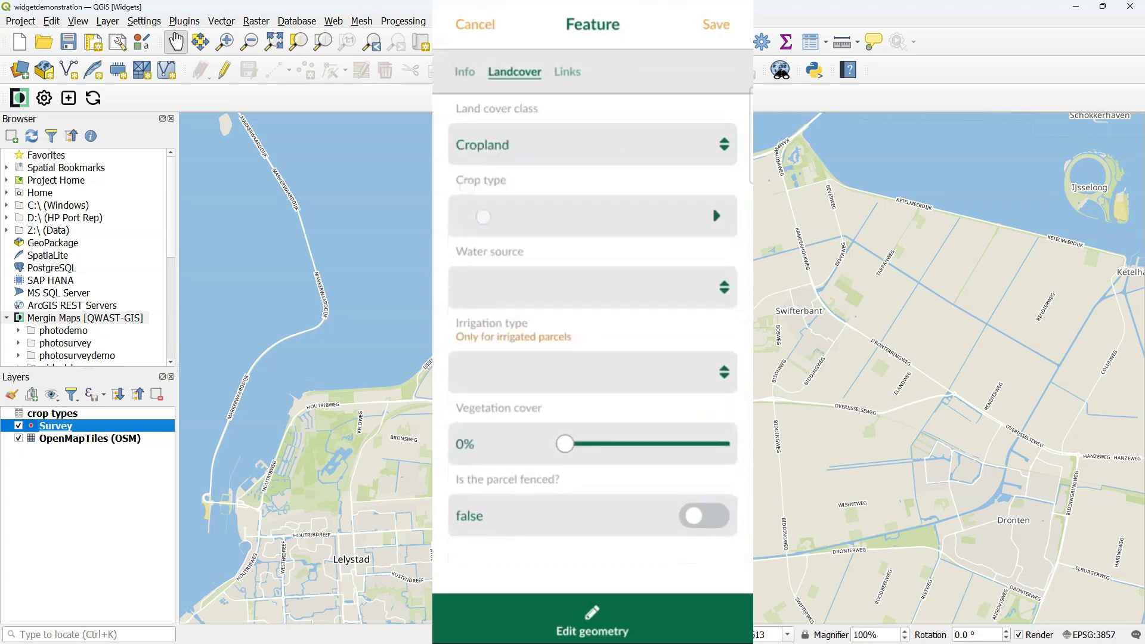
pyautogui.click(537, 216)
pyautogui.click(447, 173)
pyautogui.click(448, 263)
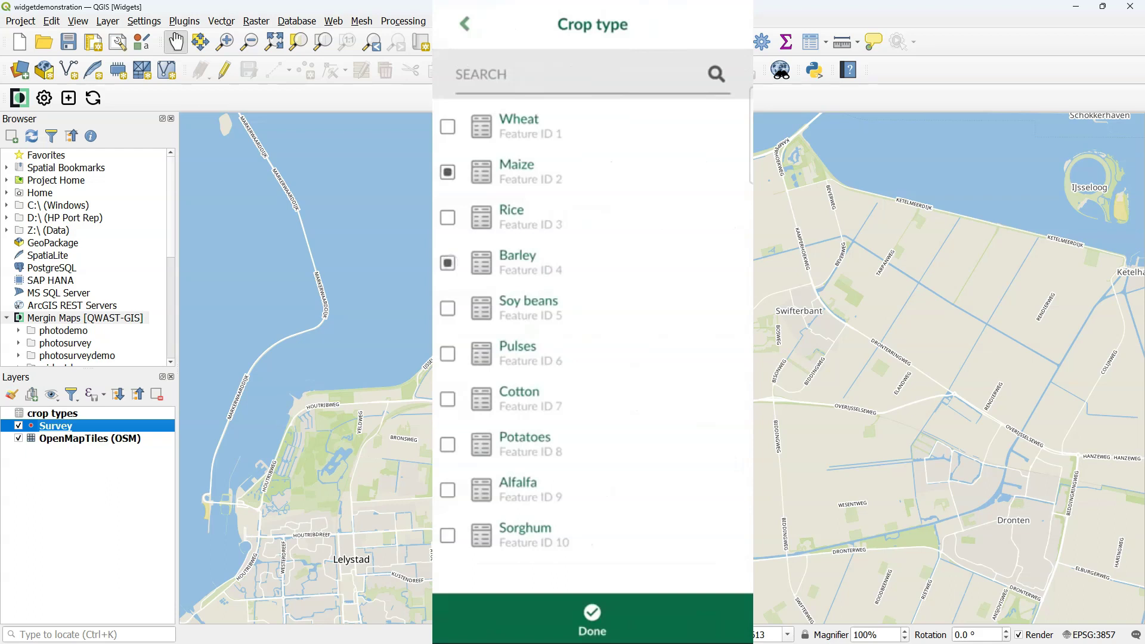
pyautogui.click(592, 620)
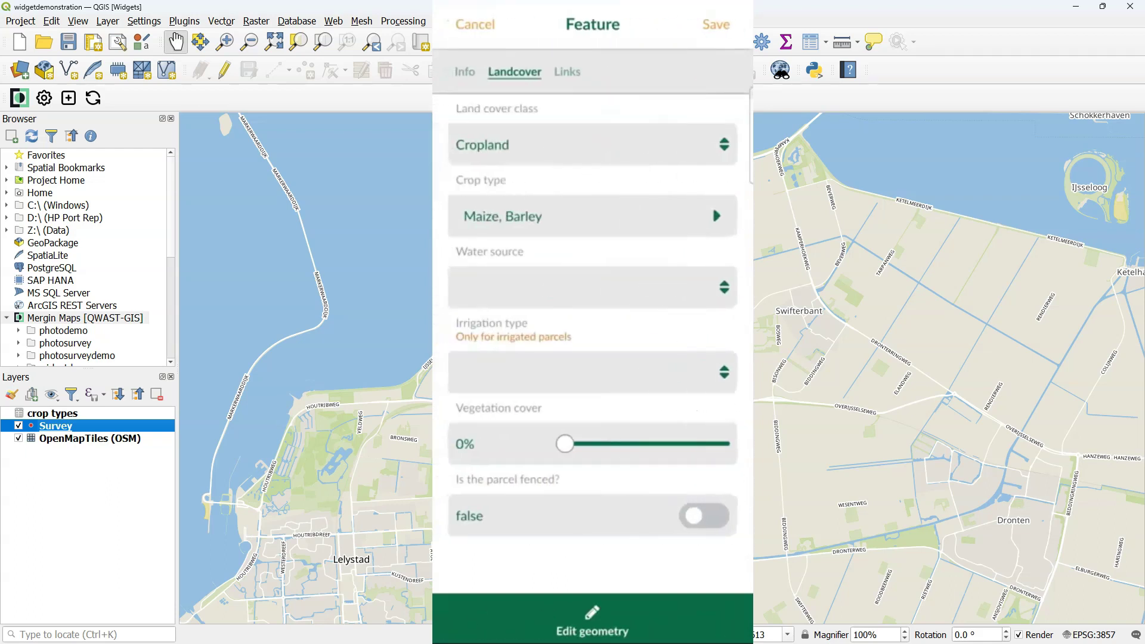
# - Set water source to Rainfed and vegetation cover to 45%, then save the feature
pyautogui.click(475, 280)
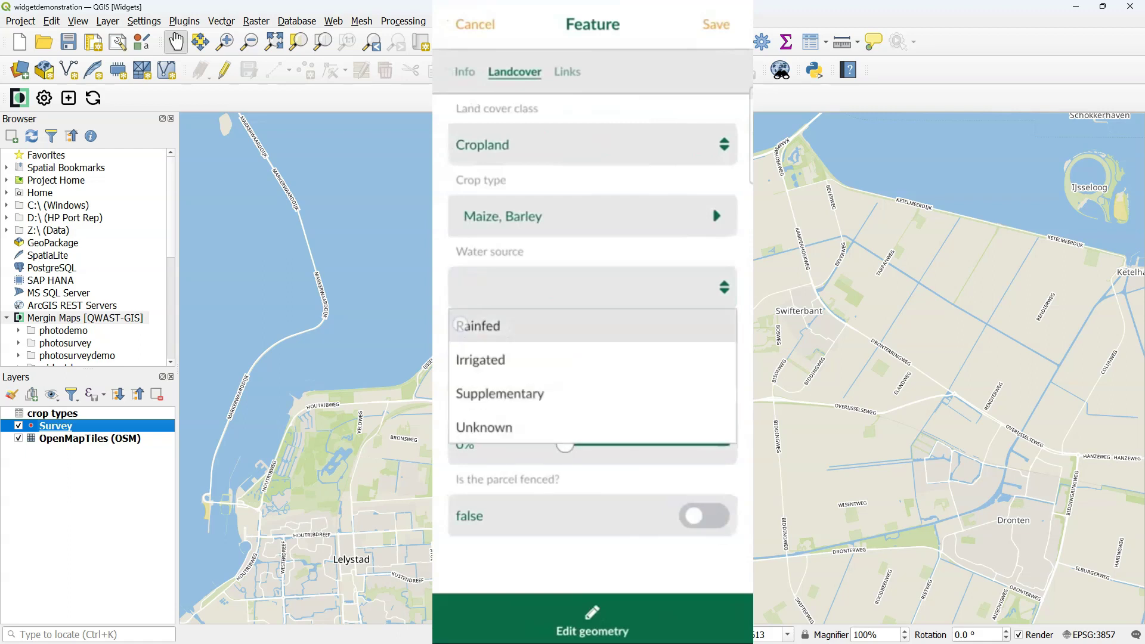
pyautogui.click(462, 325)
pyautogui.moveTo(565, 444); pyautogui.dragTo(632, 444)
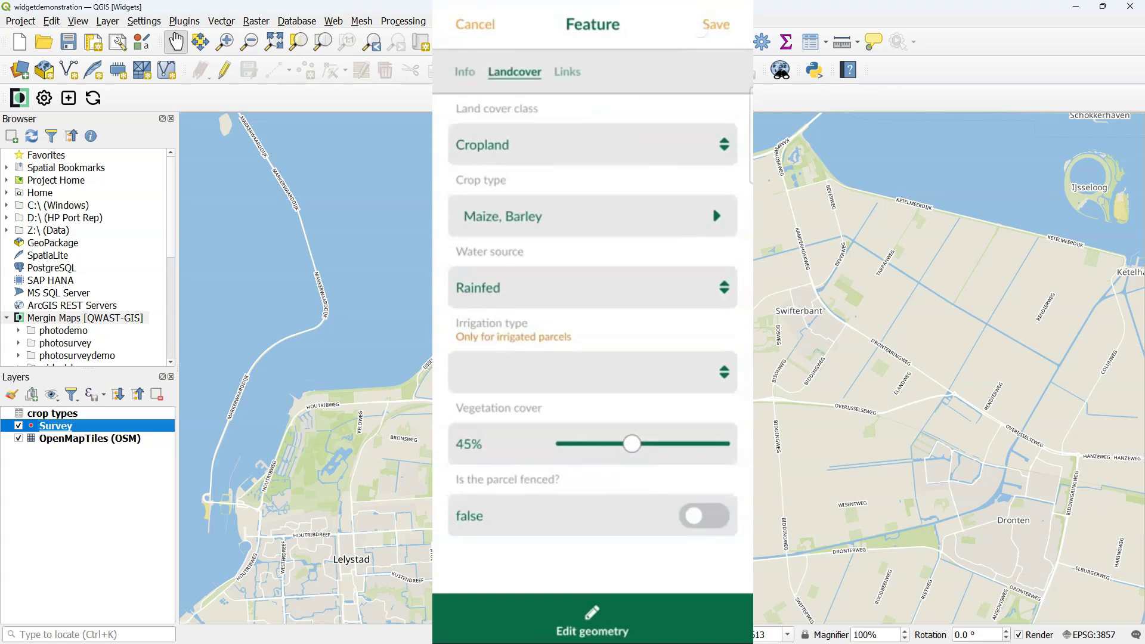
pyautogui.click(717, 25)
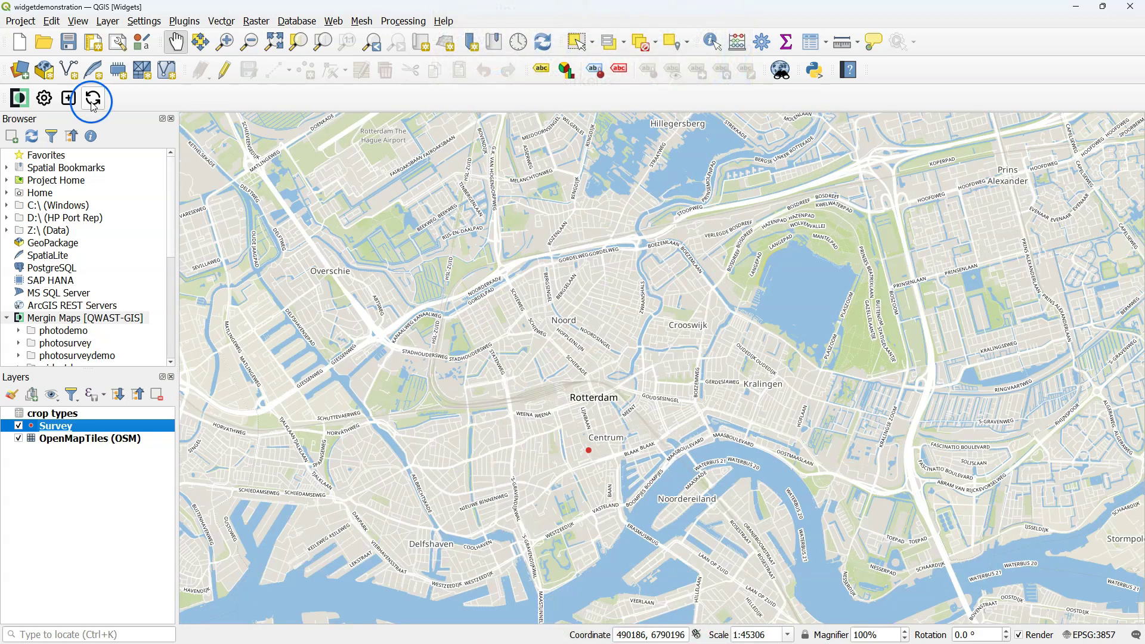
# - Sync the QGIS project with Mergin Maps to pull in the new Rotterdam survey point
pyautogui.click(92, 98)
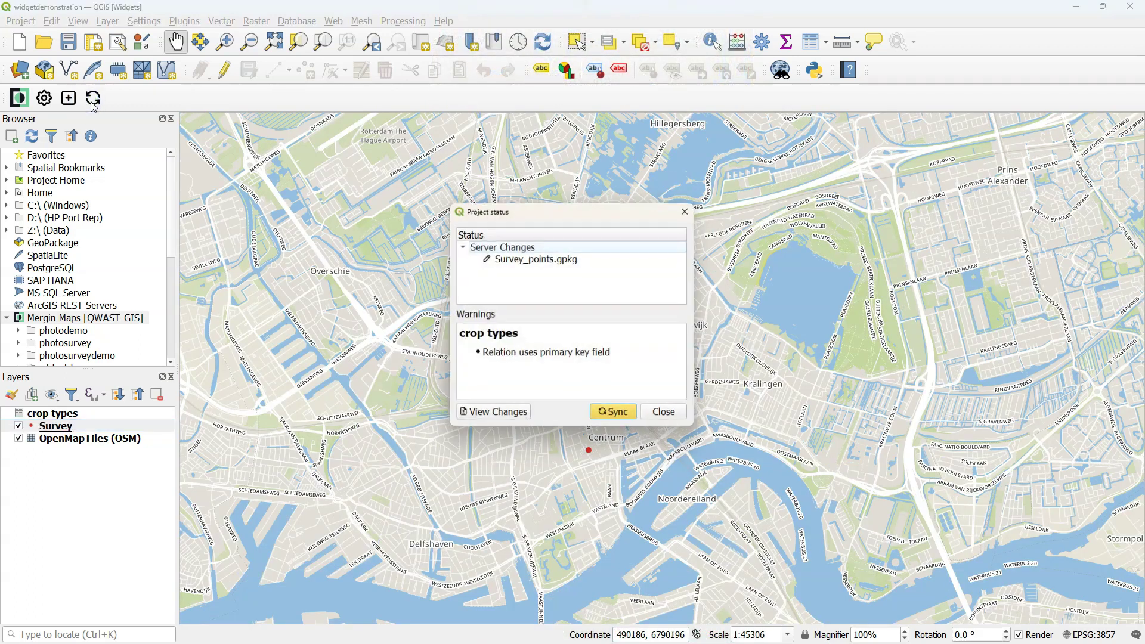
pyautogui.click(625, 416)
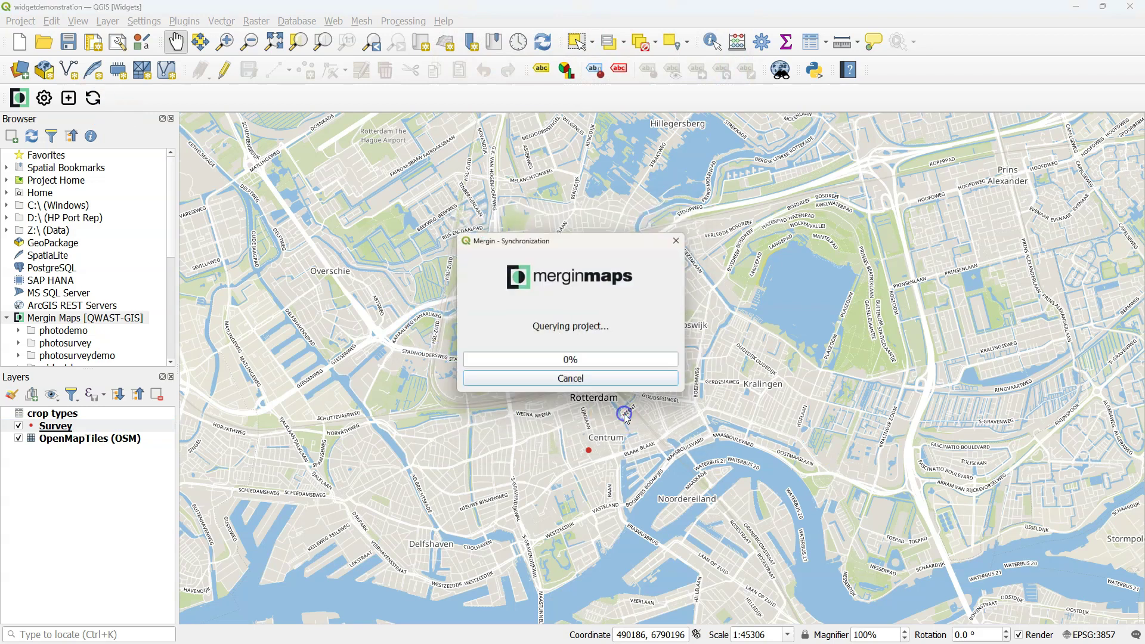
pyautogui.click(685, 342)
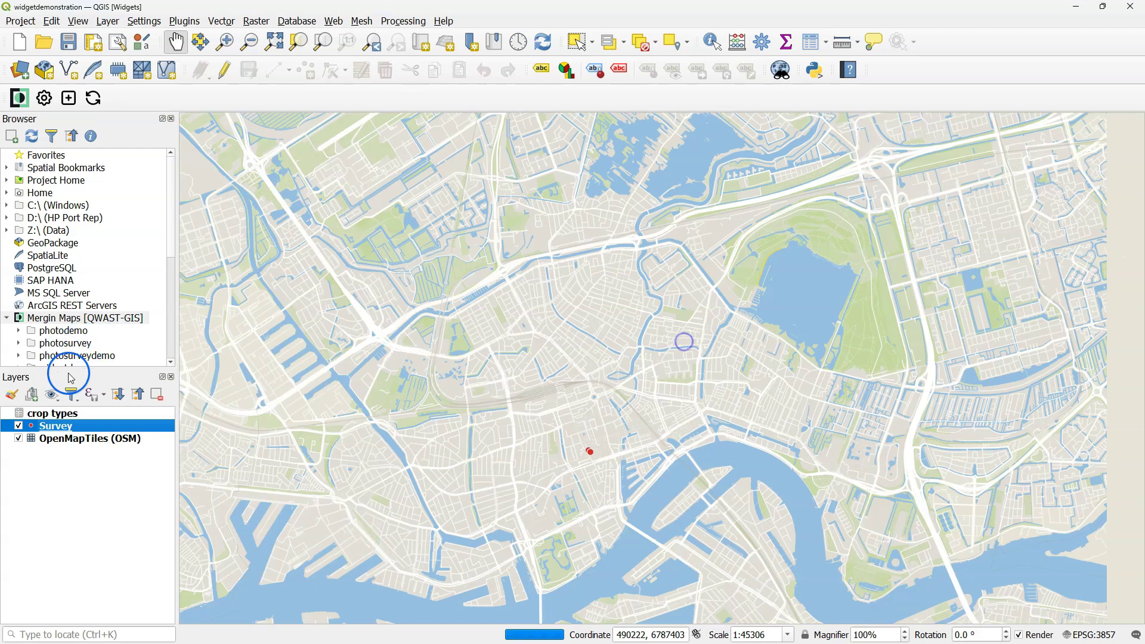
# - Open the Survey attribute table and check feature 2's Landcover: Cropland, Maize and Barley, Rainfed, 45
pyautogui.click(71, 427)
pyautogui.rightClick(71, 427)
pyautogui.click(105, 422)
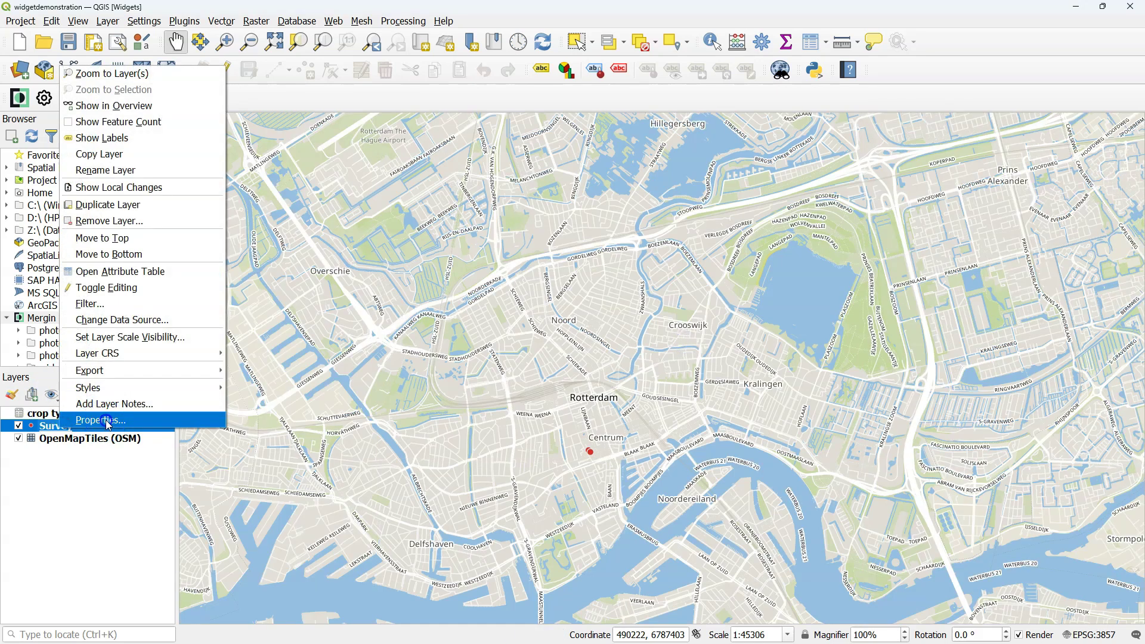
pyautogui.click(143, 272)
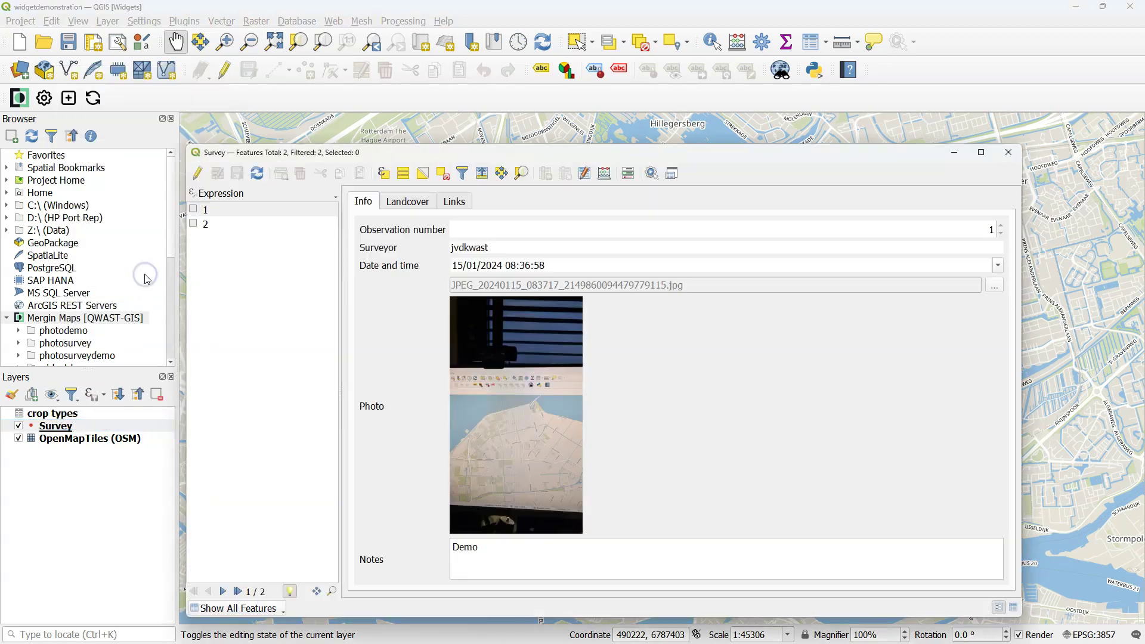
pyautogui.click(207, 225)
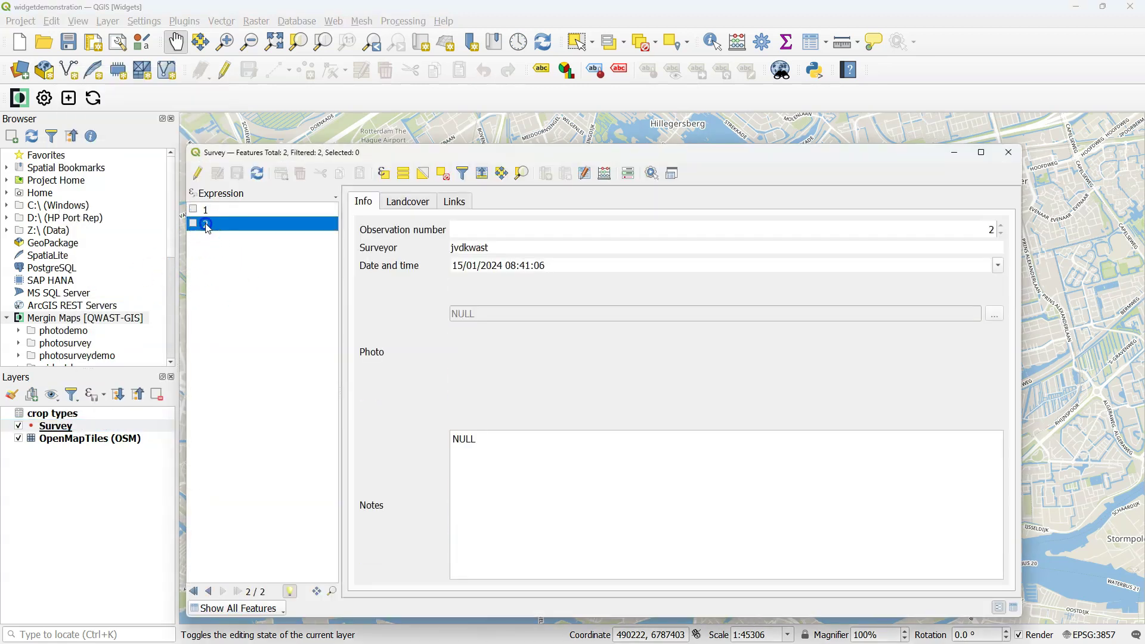
pyautogui.click(411, 203)
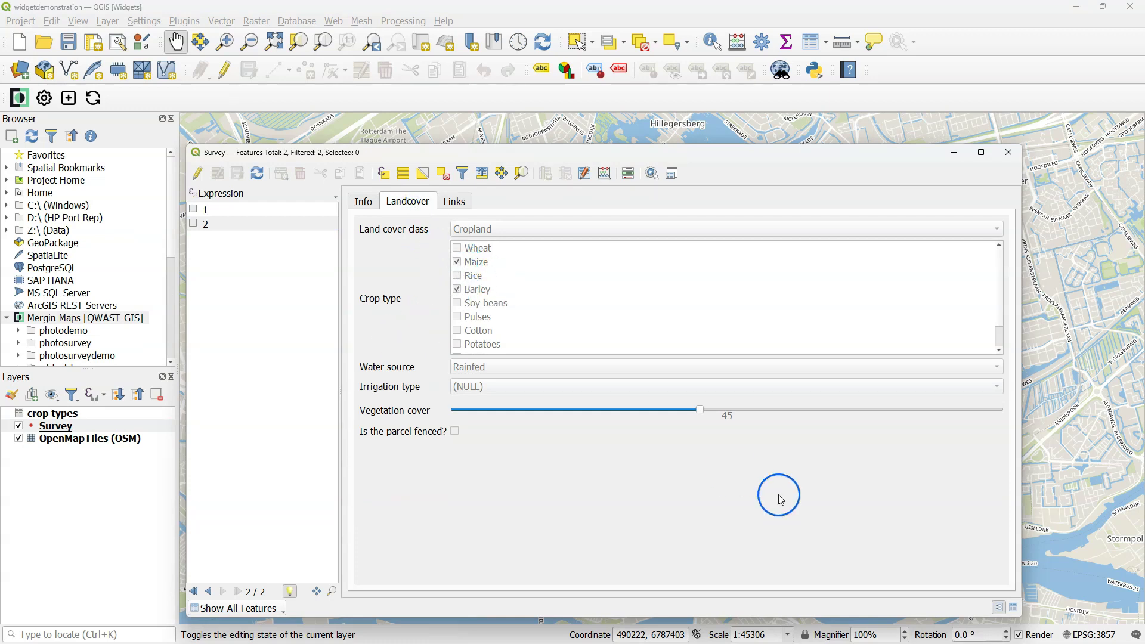
pyautogui.click(1015, 611)
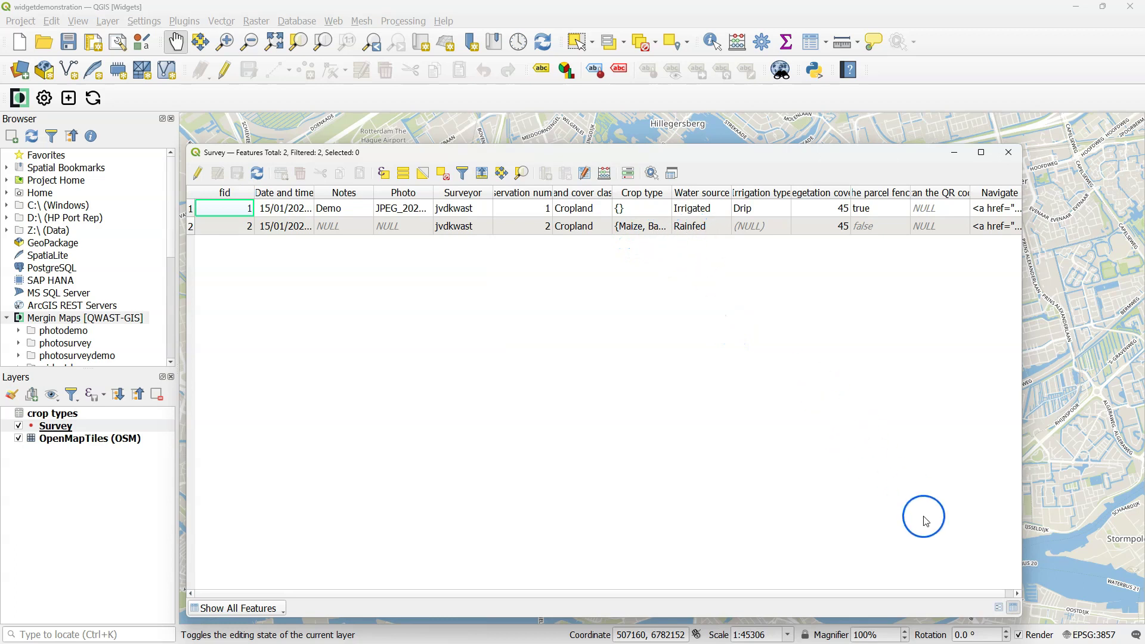
pyautogui.click(999, 608)
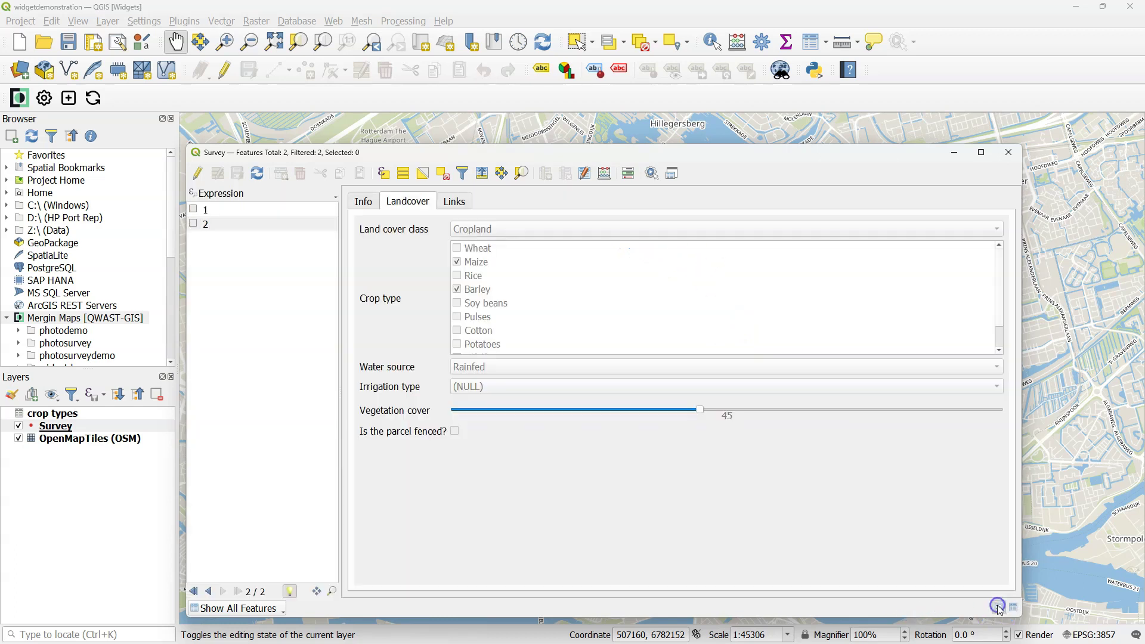